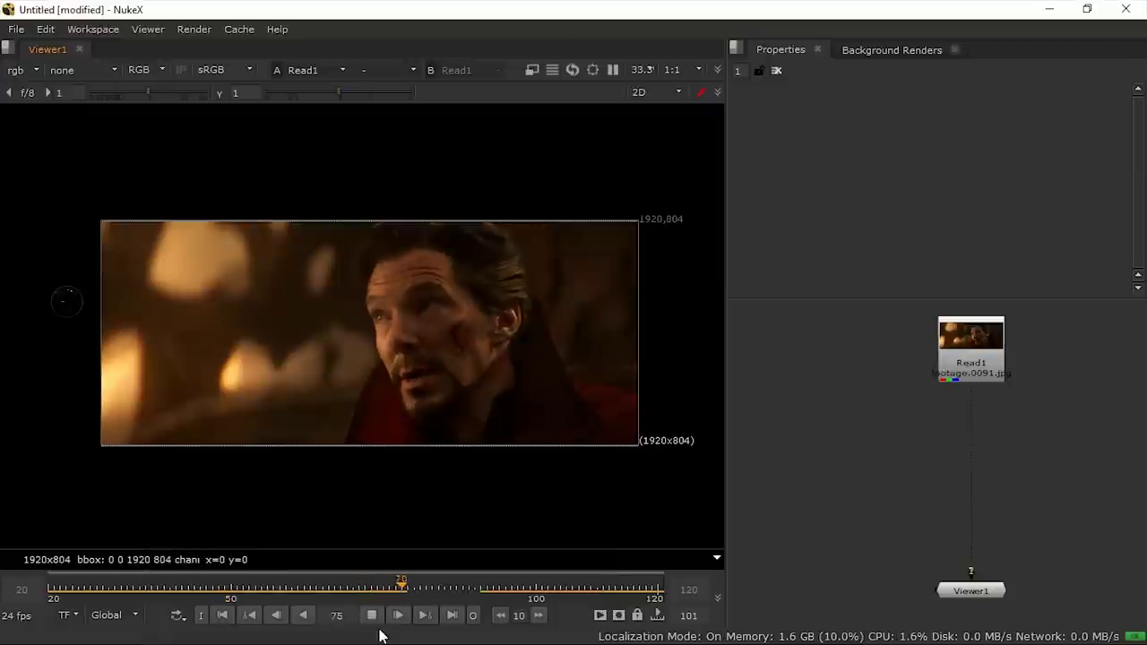
# Play back the Read1 footage and review the movement of the actor's face.
pyautogui.scroll(3, 460, 340)
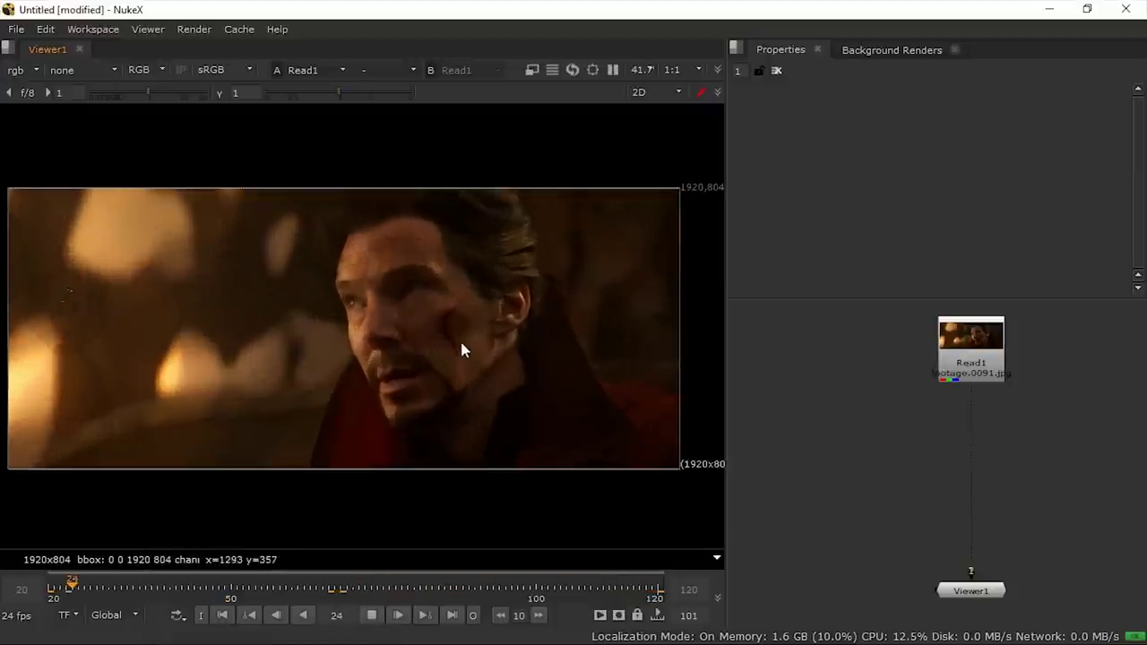
pyautogui.click(373, 615)
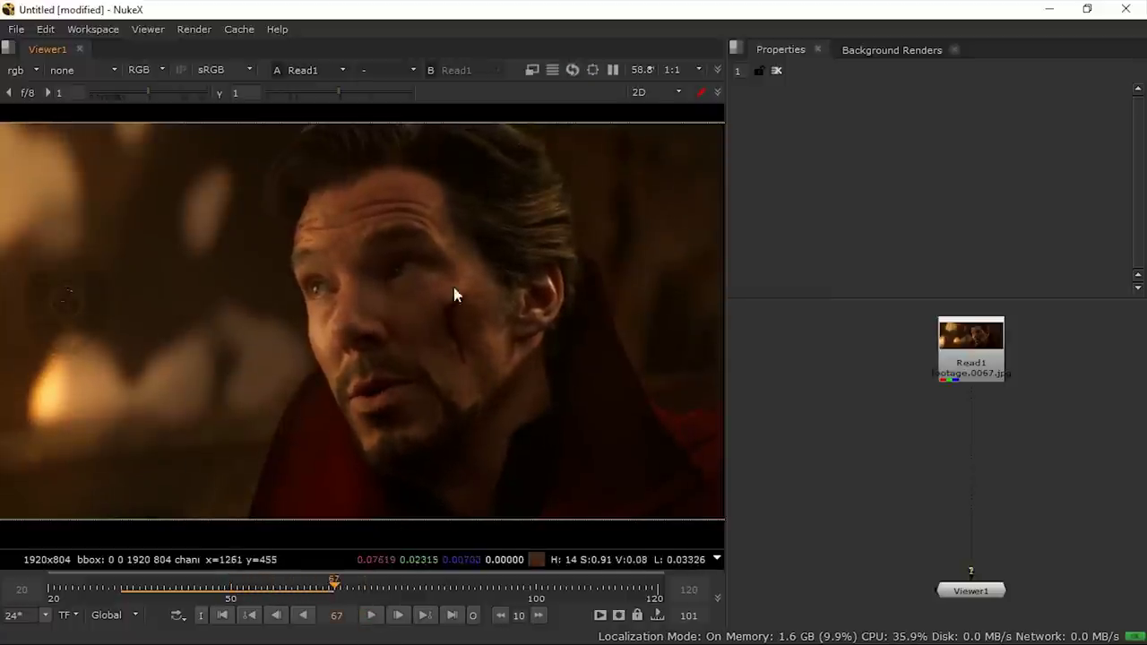
pyautogui.click(375, 609)
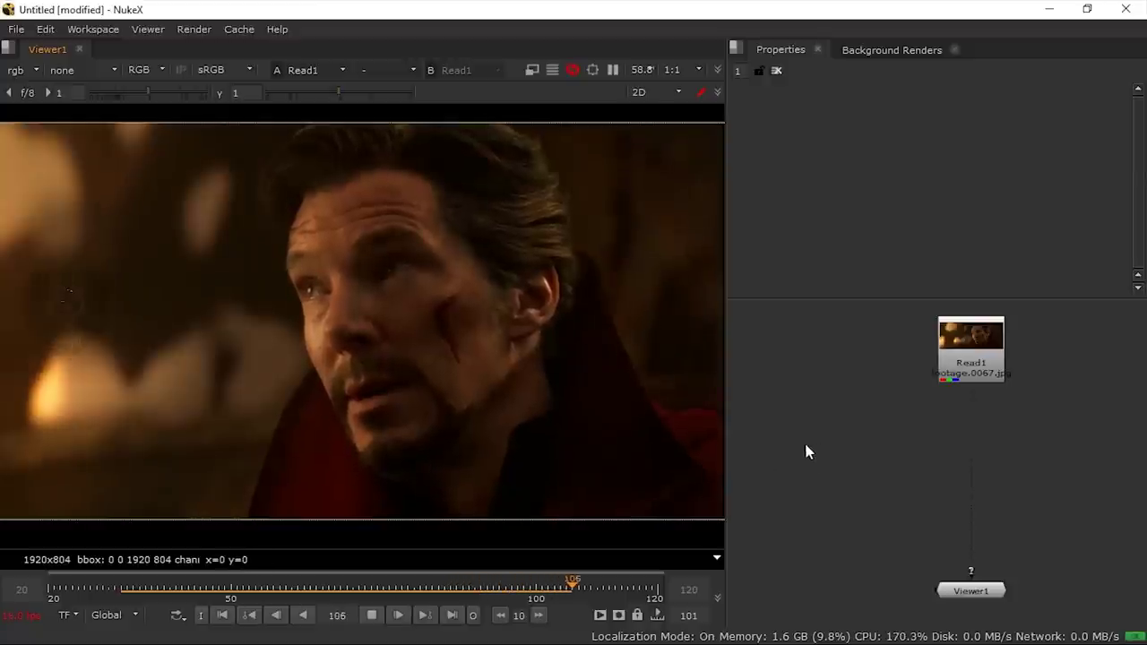
pyautogui.moveTo(533, 413); pyautogui.dragTo(531, 437, button='middle')
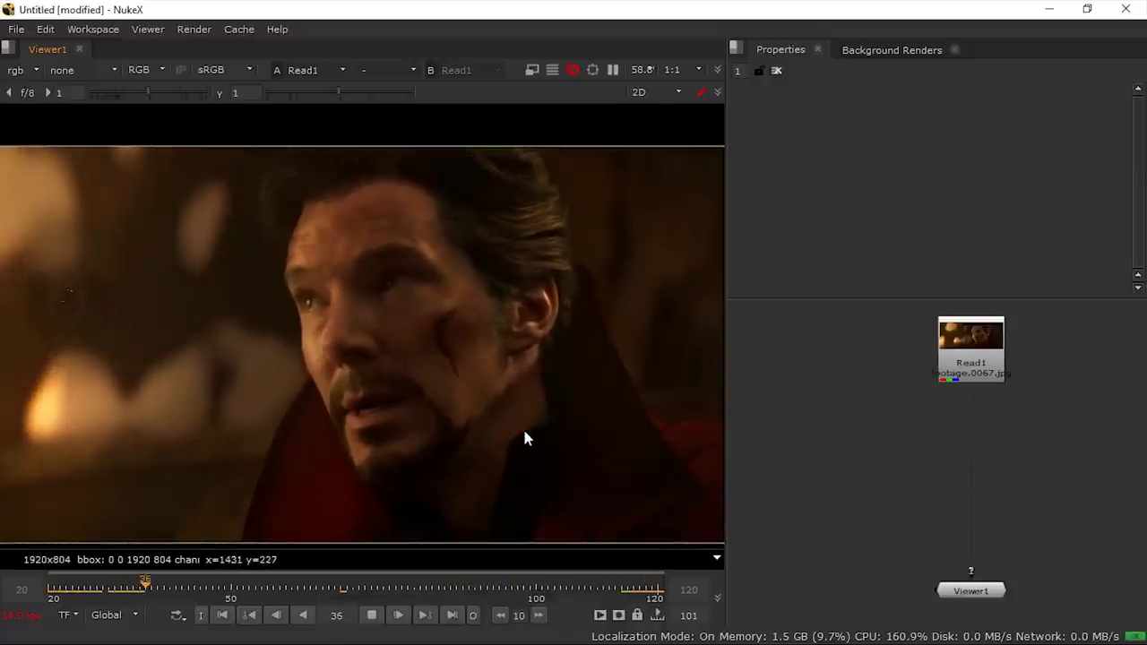
pyautogui.click(372, 615)
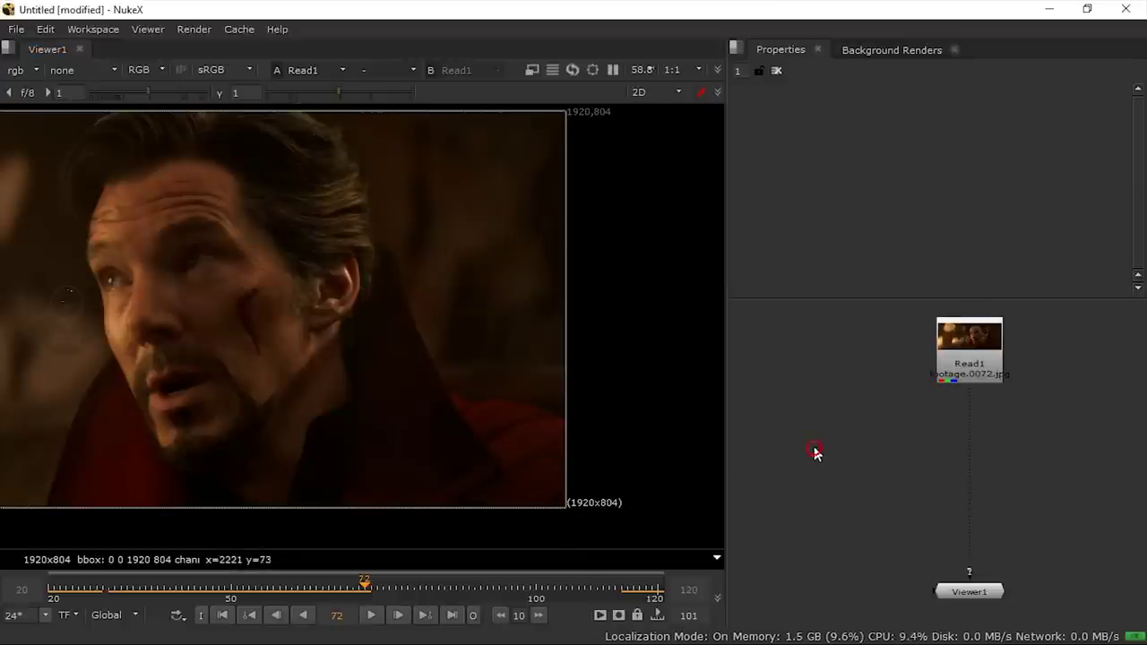
# Open the project settings and check the frame range, fps and full size format.
pyautogui.press('s')
pyautogui.scroll(-5, 1144, 132)
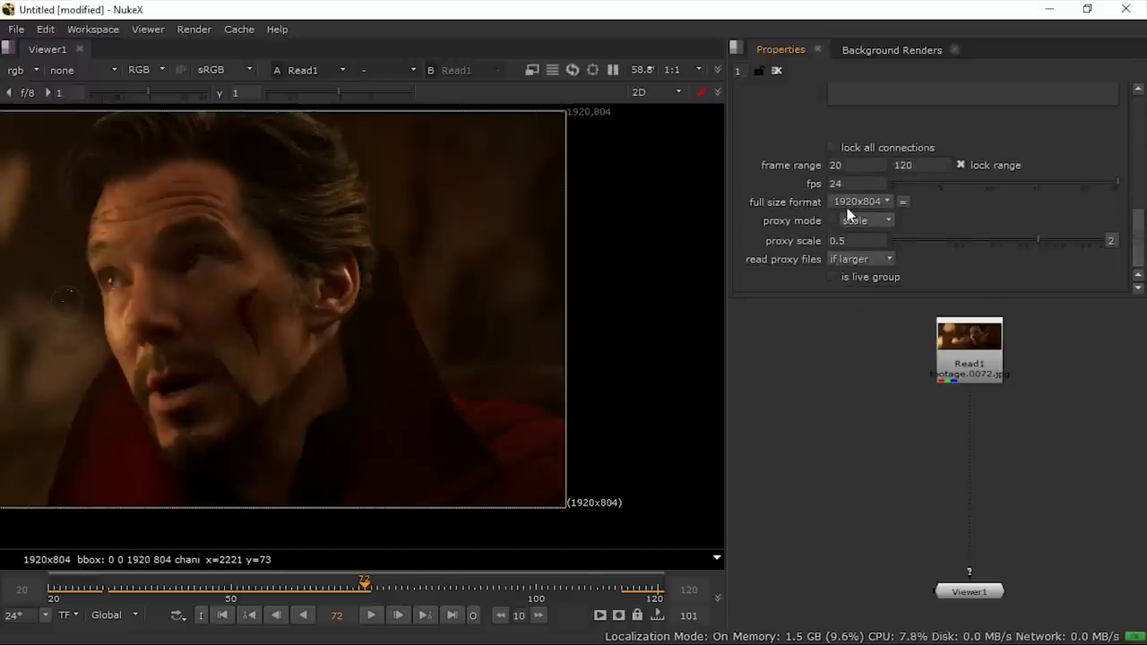
pyautogui.moveTo(592, 488); pyautogui.dragTo(636, 497, button='middle')
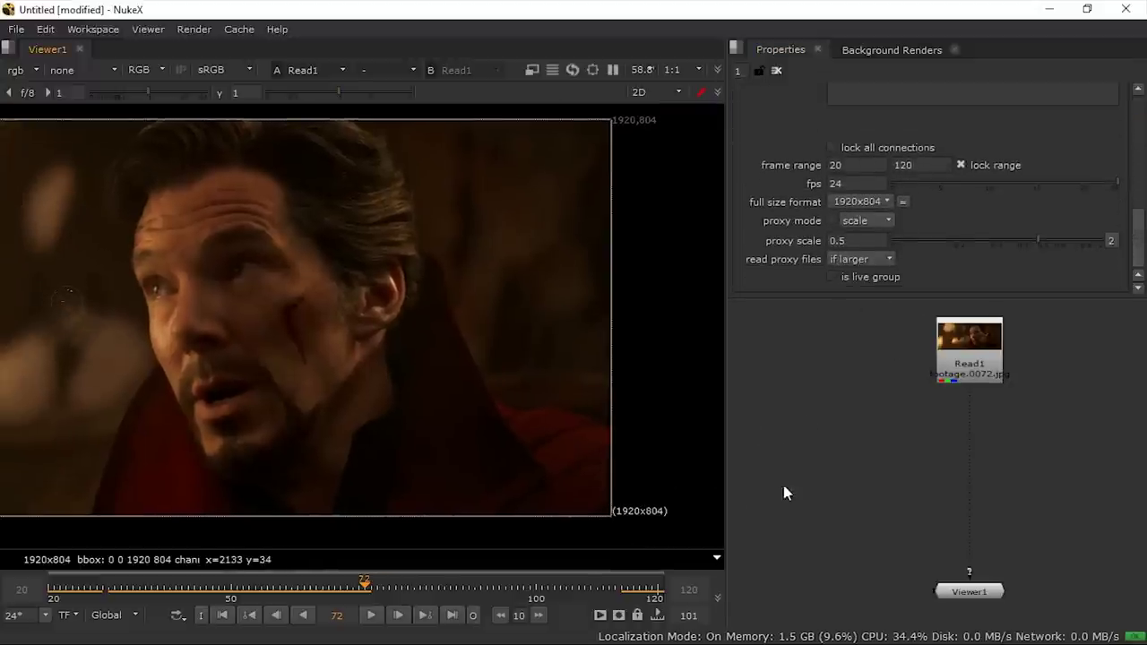
# Add a SmartVector node between Read1 and the Viewer, with its Src input connected to Read1.
pyautogui.press('Tab')
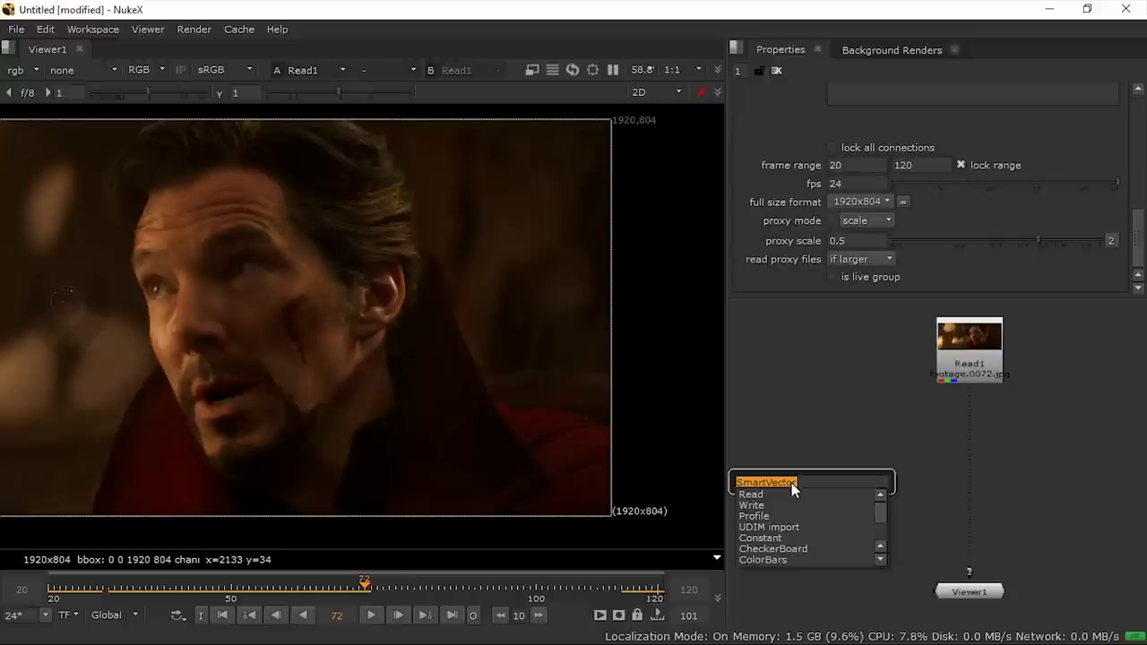
pyautogui.write('sa')
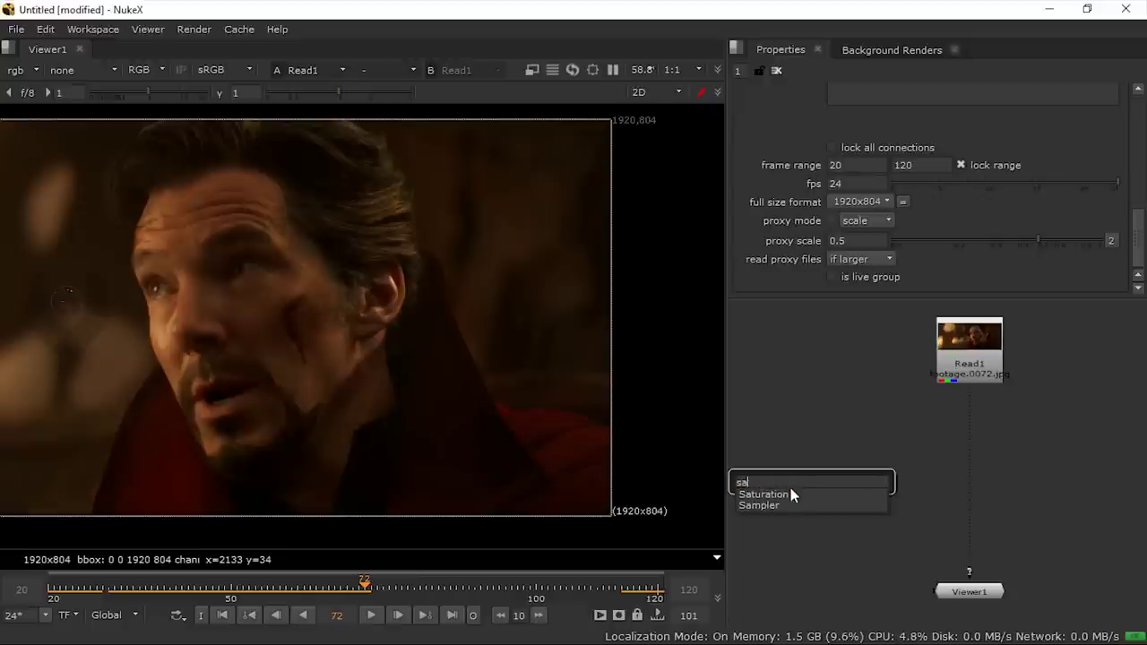
pyautogui.press('BackSpace')
pyautogui.write('mart')
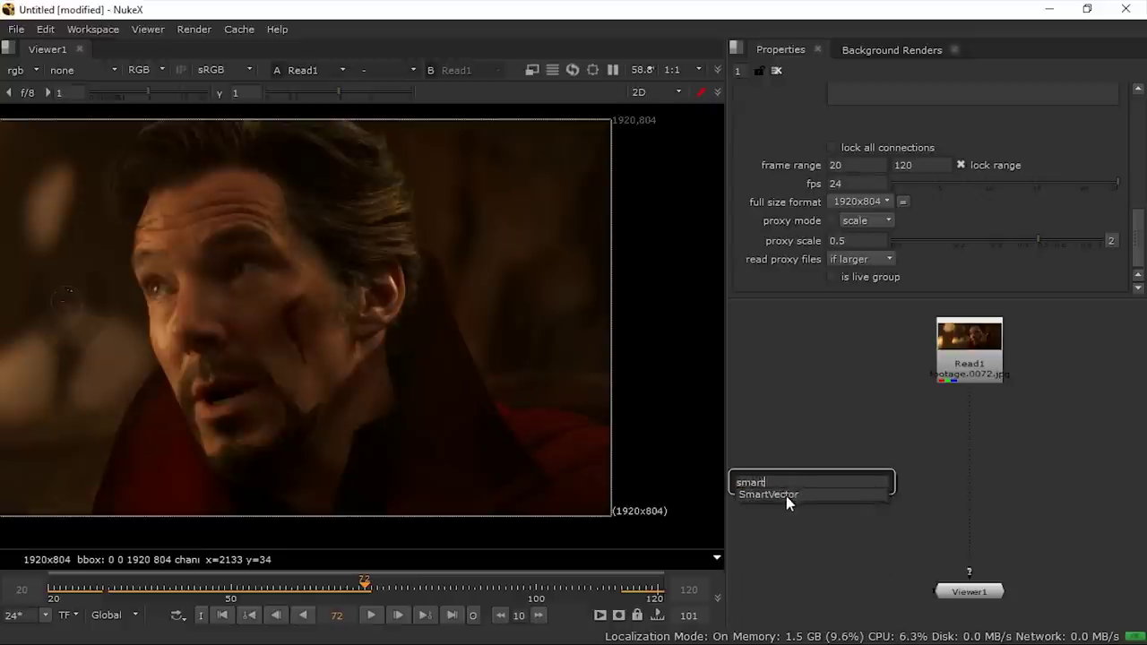
pyautogui.click(785, 495)
pyautogui.moveTo(815, 480); pyautogui.dragTo(963, 353)
pyautogui.moveTo(967, 398); pyautogui.dragTo(971, 469)
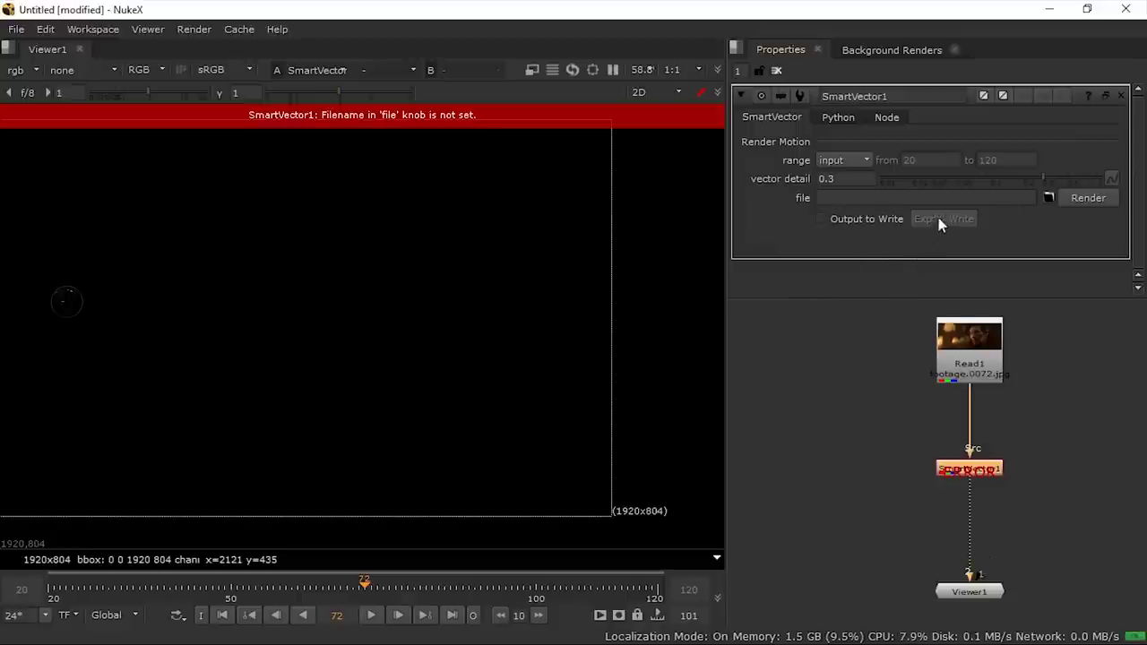
# Set the SmartVector node's vector detail to 1.
pyautogui.press('Tab')
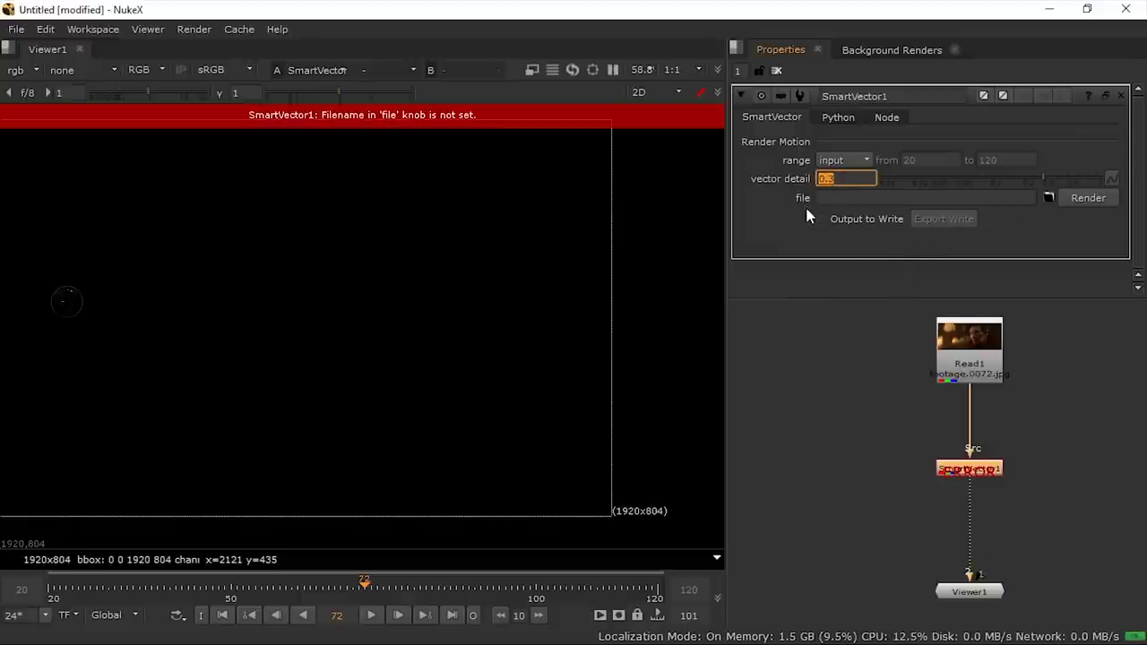
pyautogui.write('1')
pyautogui.press('Return')
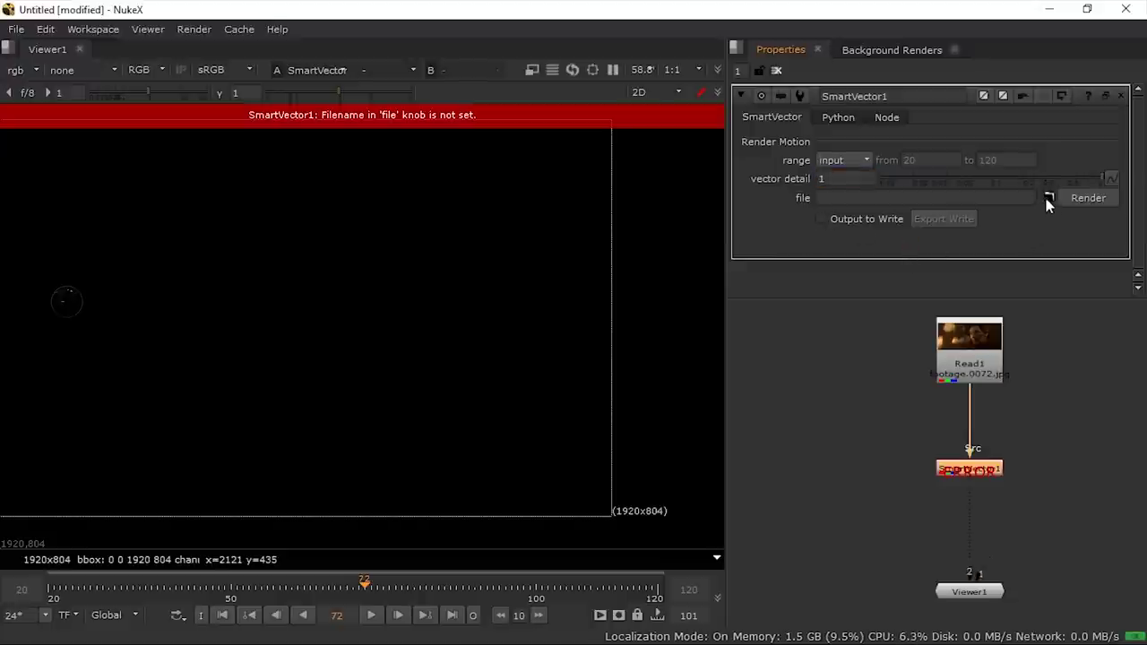
# Set the SmartVector output file to "smart vector.####.exr" in the smart vector folder on the desktop.
pyautogui.click(1048, 198)
pyautogui.click(476, 442)
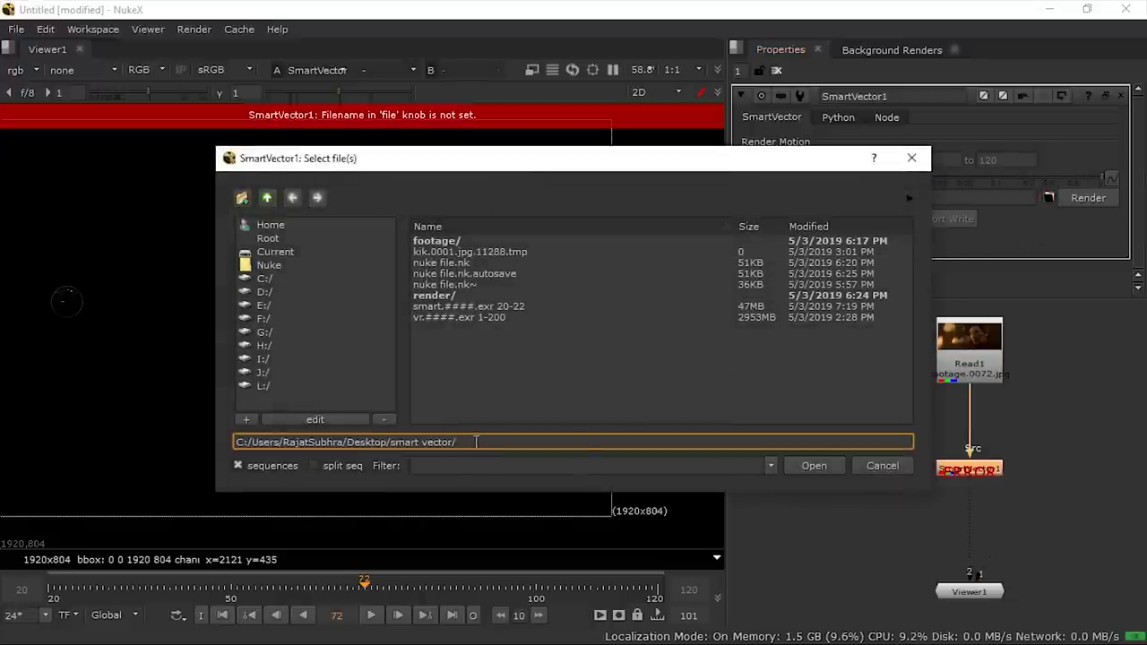
pyautogui.write('sma')
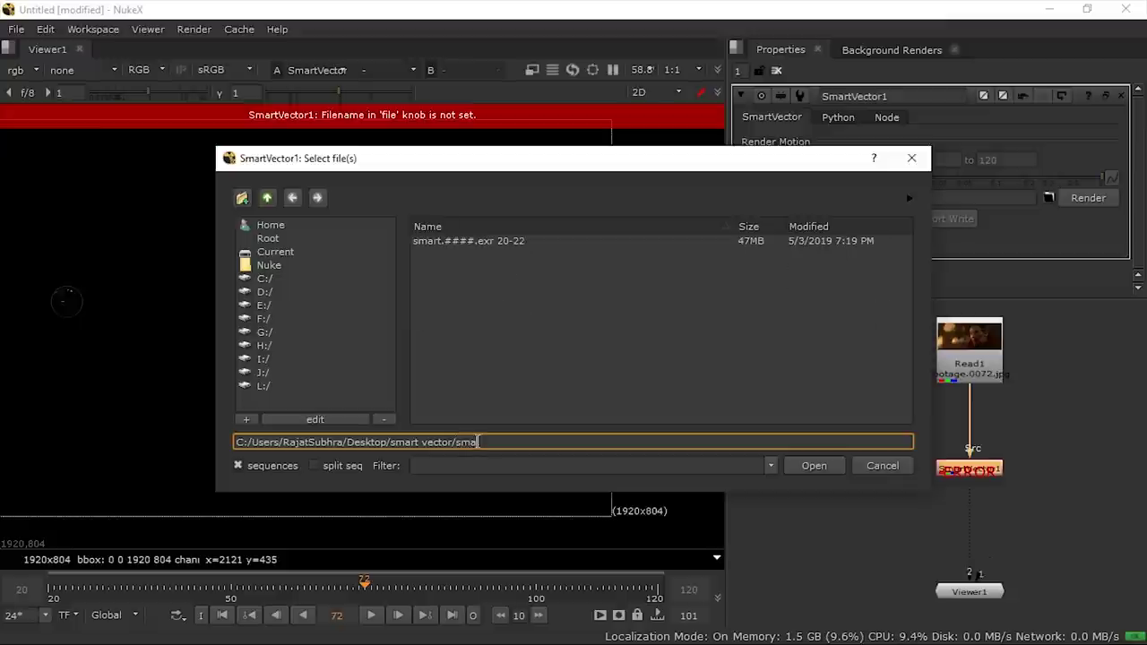
pyautogui.write('rt vect')
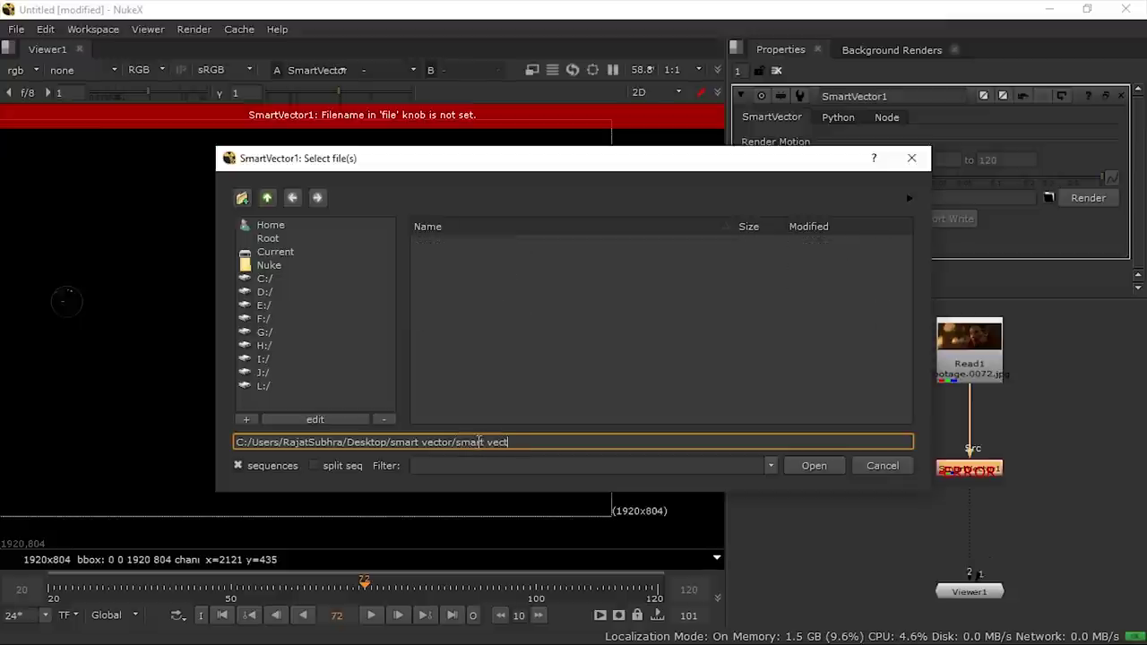
pyautogui.write('or.####.exr')
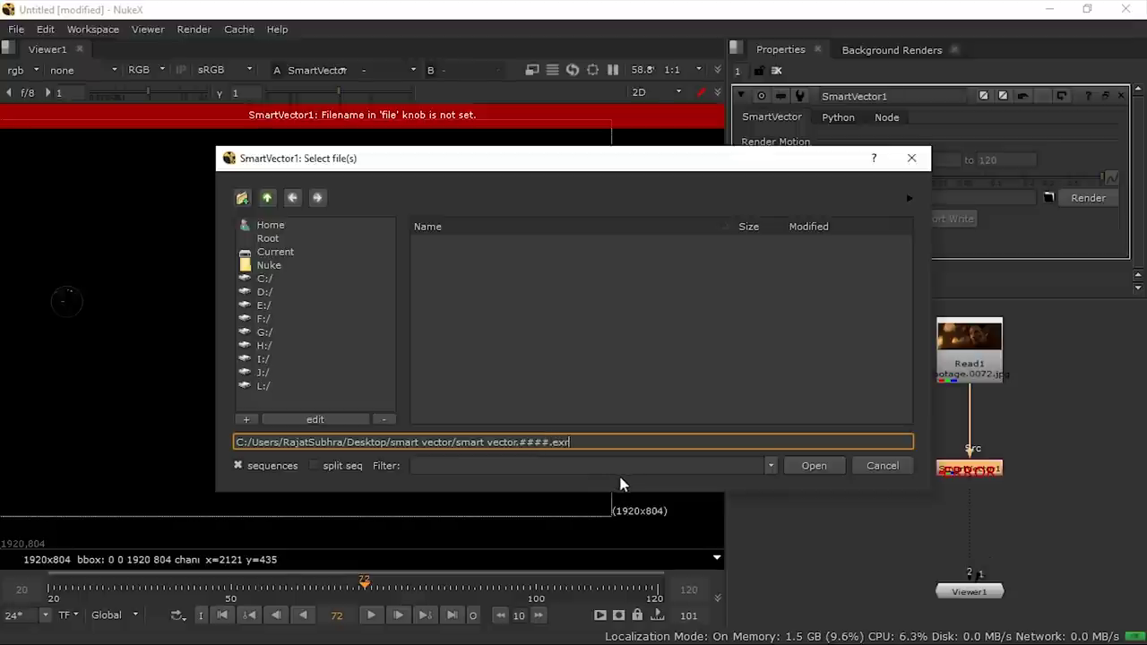
pyautogui.click(791, 467)
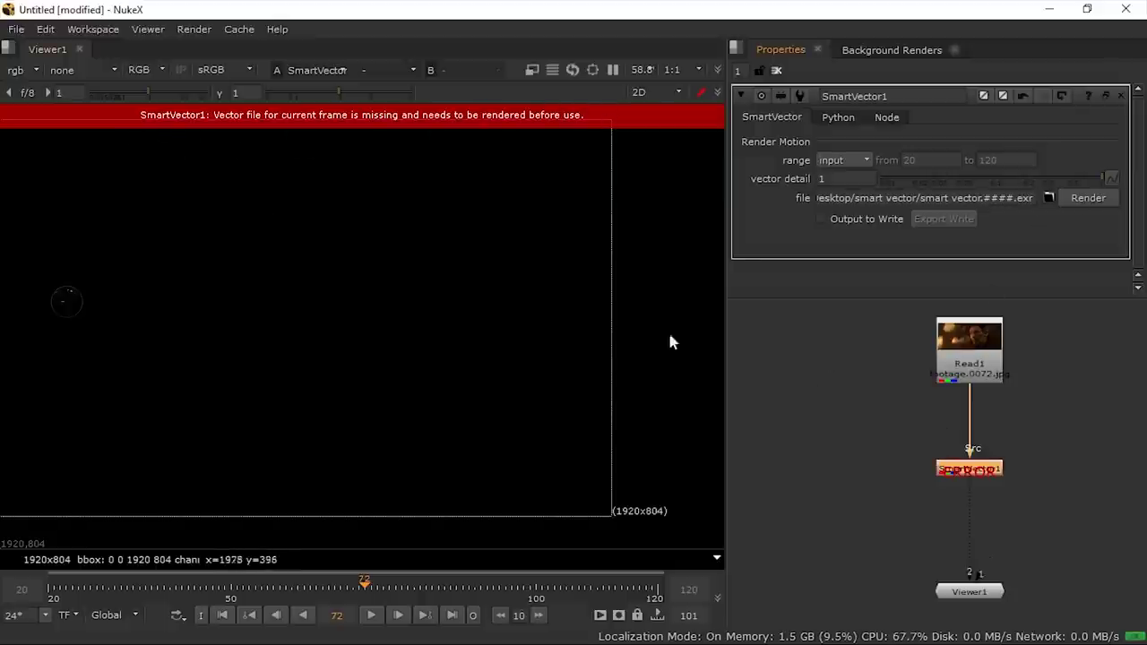
# Move the SmartVector node aside, detached from the tree, and connect the Viewer directly to Read1.
pyautogui.moveTo(975, 471); pyautogui.dragTo(1066, 473)
pyautogui.moveTo(969, 571); pyautogui.dragTo(973, 368)
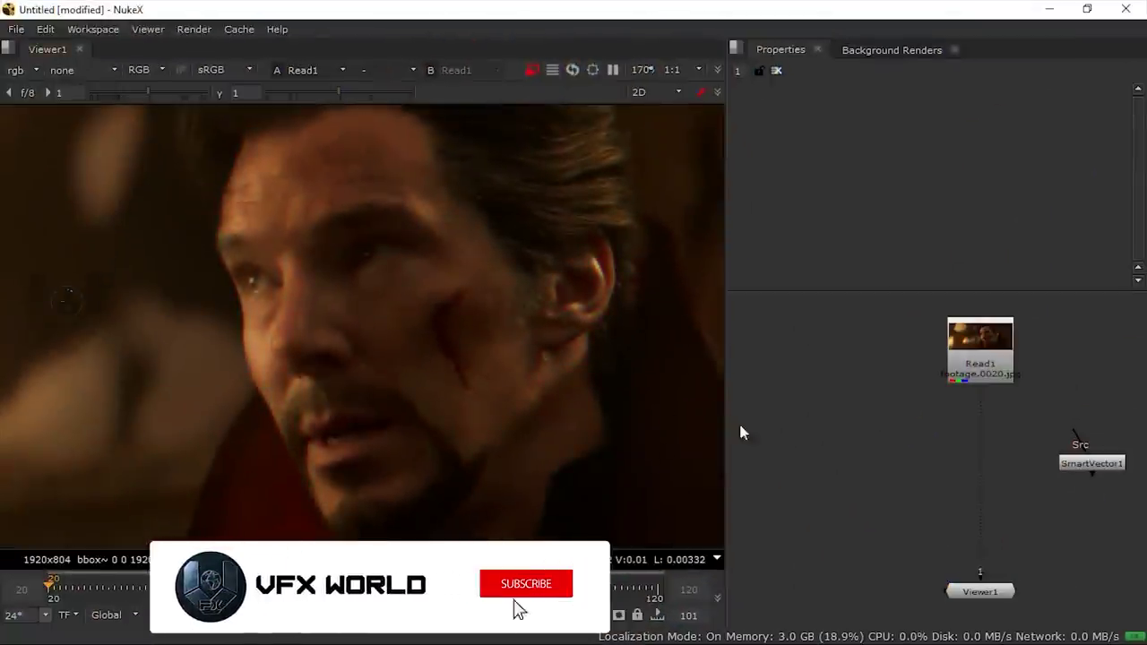
# Load the rendered vector sequence vr.####.exr in a new Read node and place it beside Read1.
pyautogui.press('r')
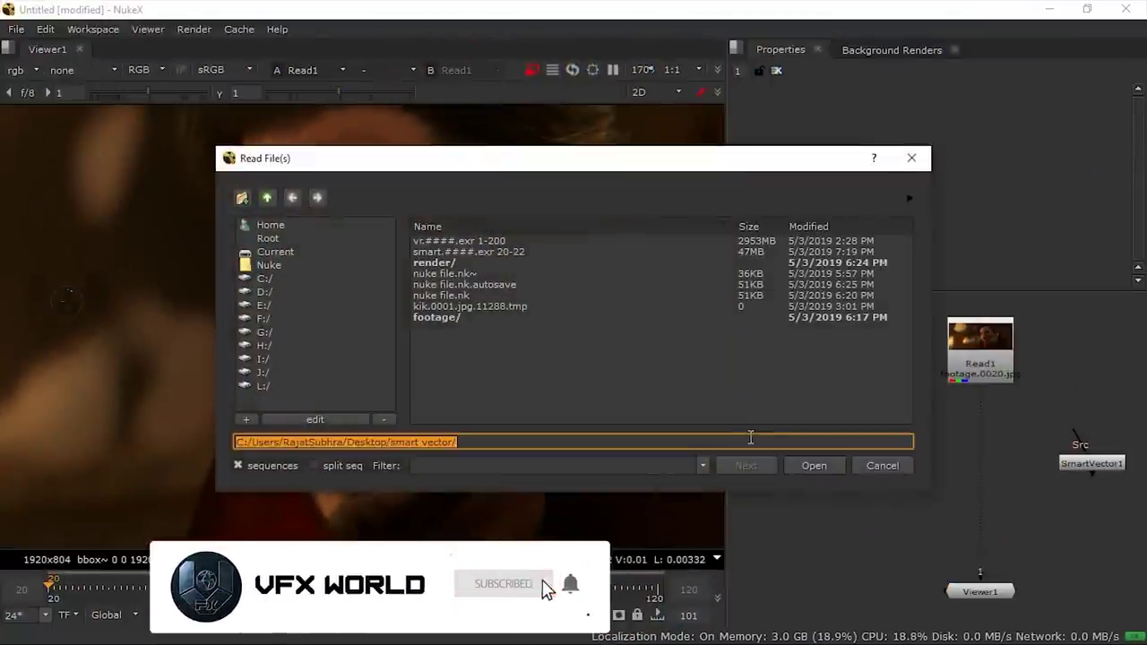
pyautogui.click(484, 241)
pyautogui.click(812, 466)
pyautogui.moveTo(860, 474); pyautogui.dragTo(775, 376)
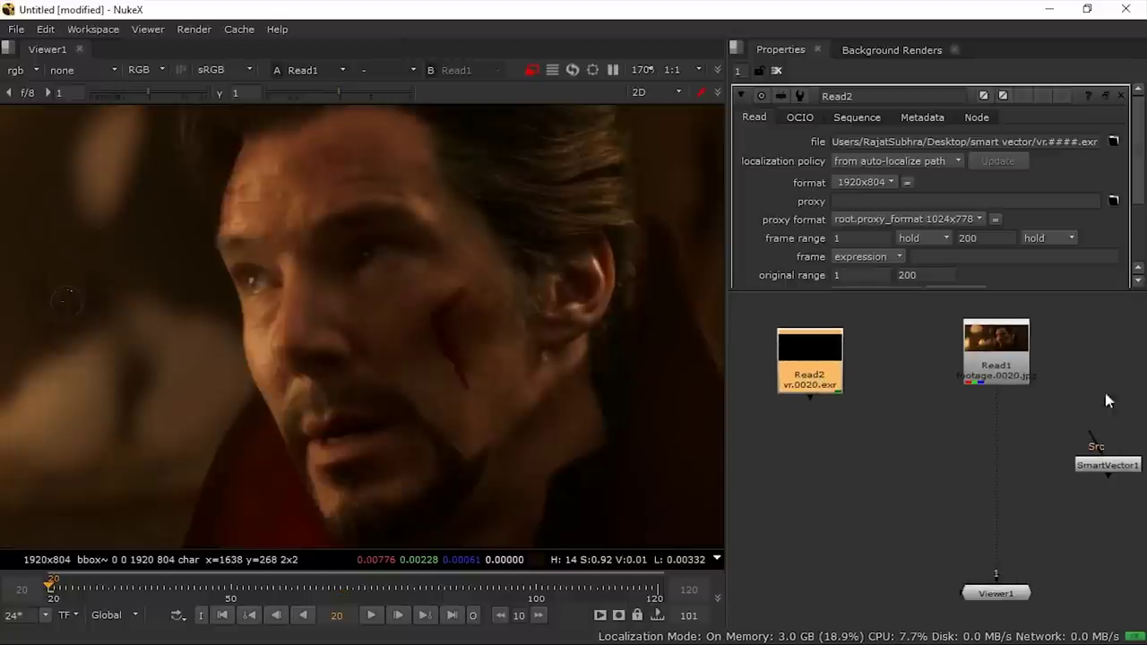
pyautogui.moveTo(803, 431); pyautogui.dragTo(854, 436, button='middle')
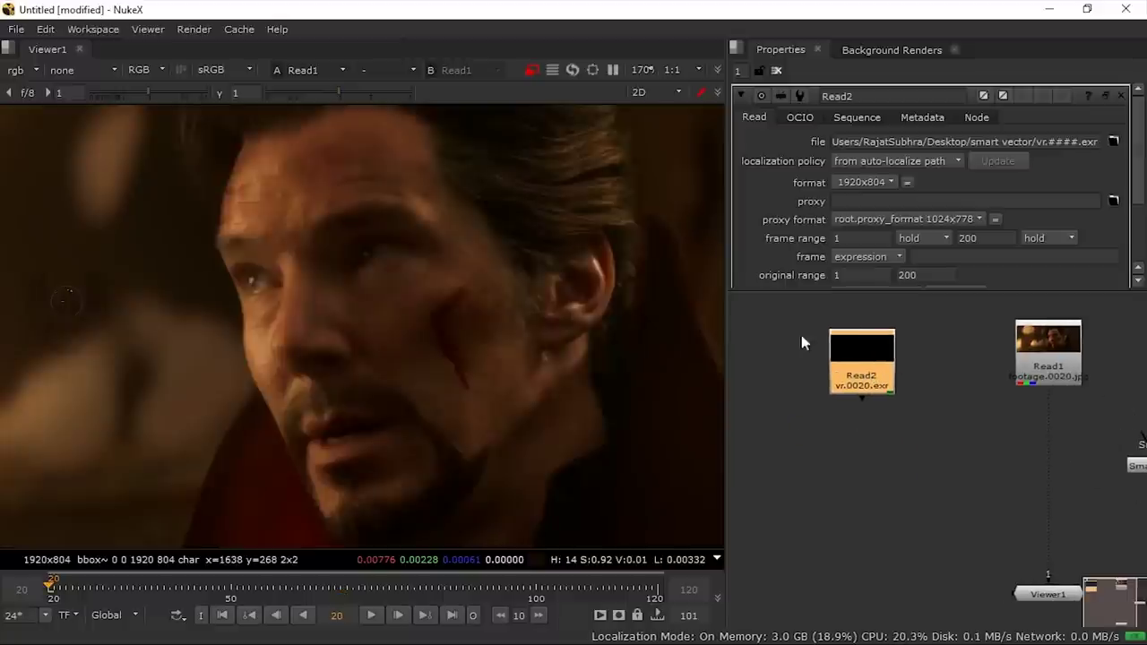
pyautogui.moveTo(866, 391); pyautogui.dragTo(865, 422, button='middle')
pyautogui.click(865, 422)
pyautogui.moveTo(886, 379); pyautogui.dragTo(815, 387)
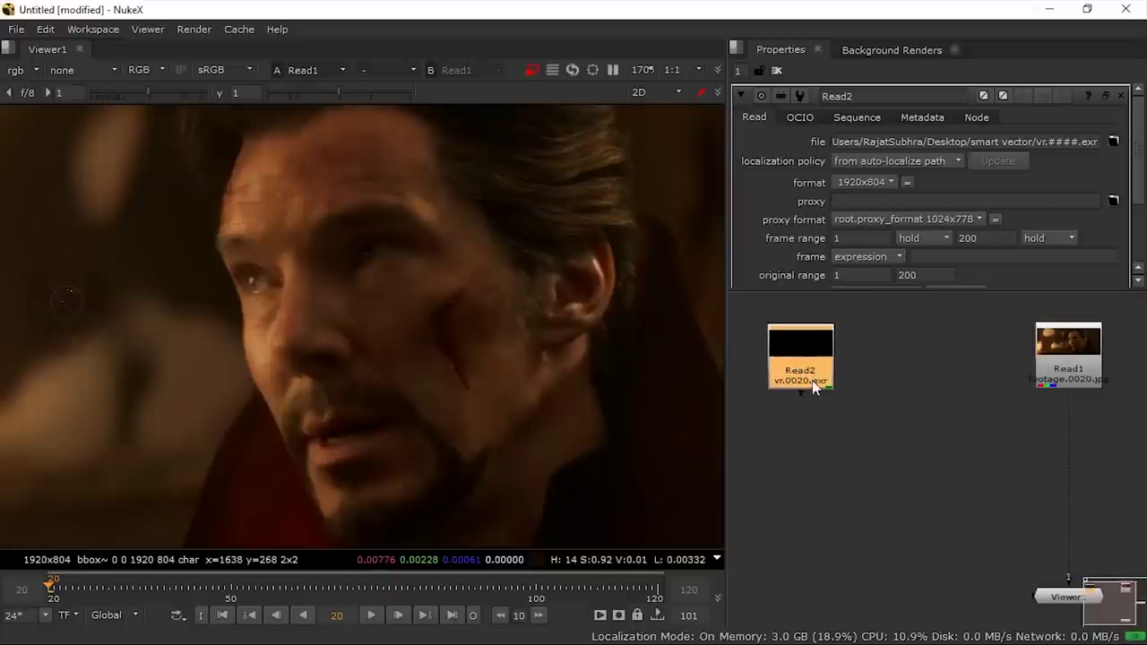
pyautogui.moveTo(800, 421); pyautogui.dragTo(837, 420, button='middle')
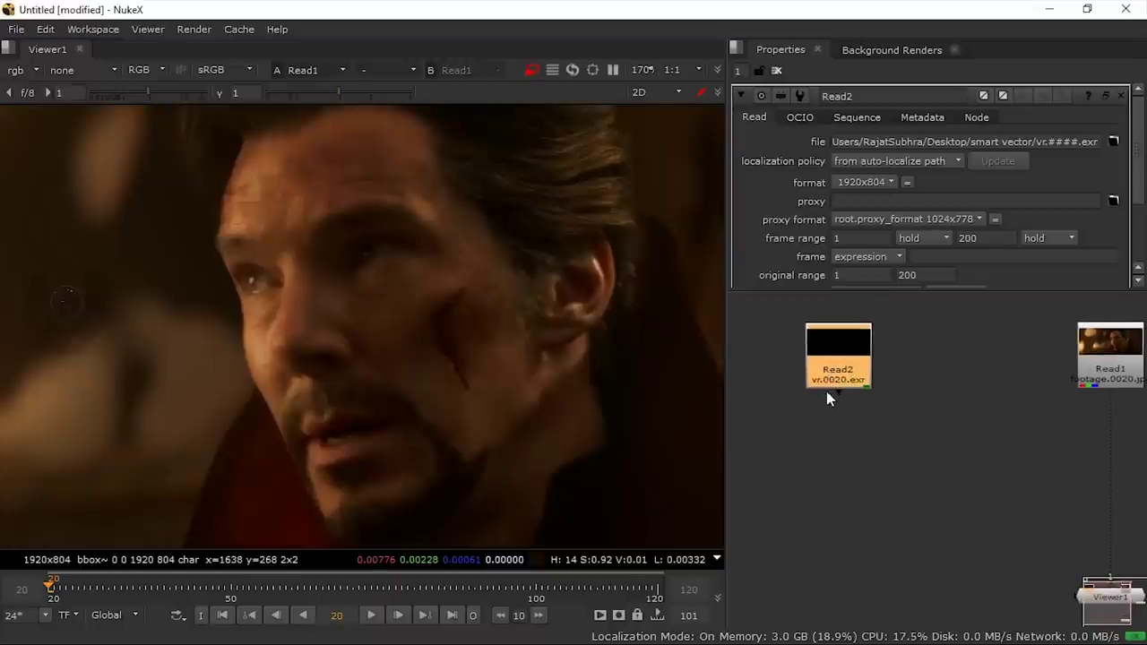
# Add a VectorDistort node below Read2, connecting its SmartVector input to Read2.
pyautogui.press('Tab')
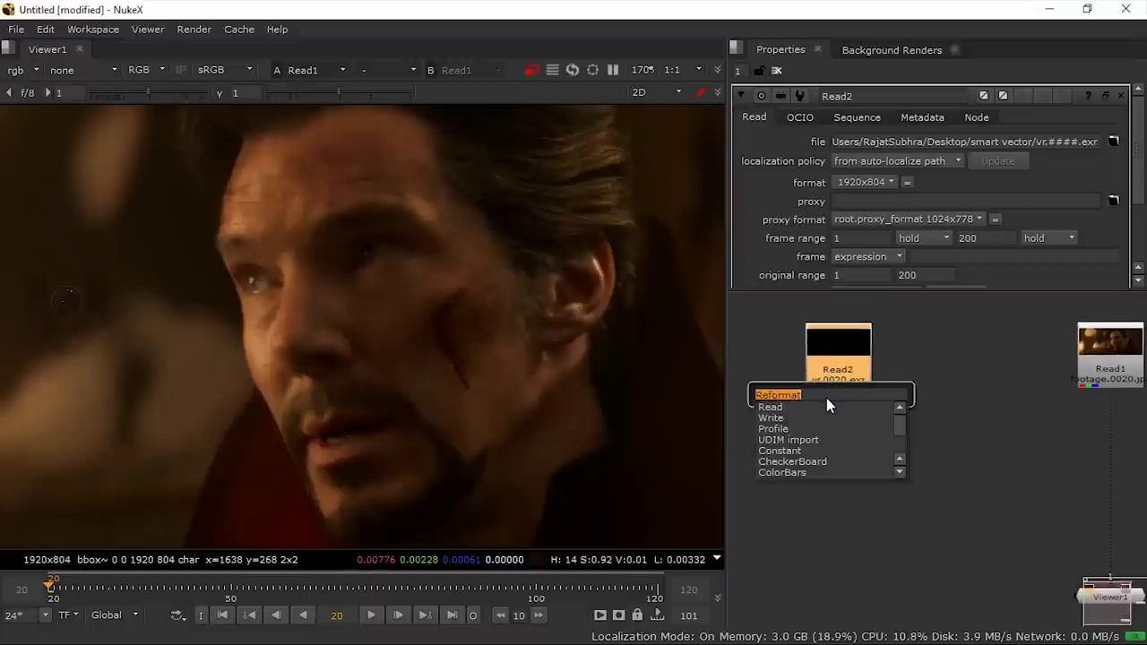
pyautogui.write('bve')
pyautogui.press('BackSpace')
pyautogui.press('BackSpace')
pyautogui.press('BackSpace')
pyautogui.write('vect')
pyautogui.click(798, 451)
pyautogui.moveTo(837, 407)
pyautogui.mouseDown()
pyautogui.moveTo(838, 502)
pyautogui.moveTo(909, 422)
pyautogui.moveTo(849, 391)
pyautogui.mouseUp()
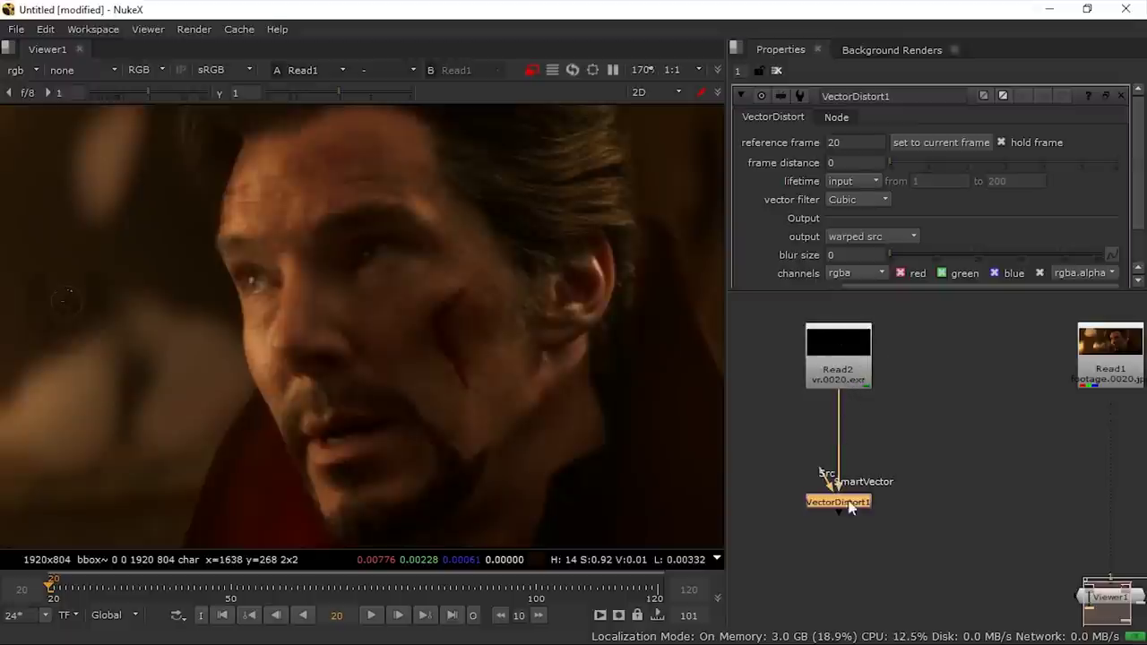
pyautogui.moveTo(826, 476); pyautogui.dragTo(953, 492)
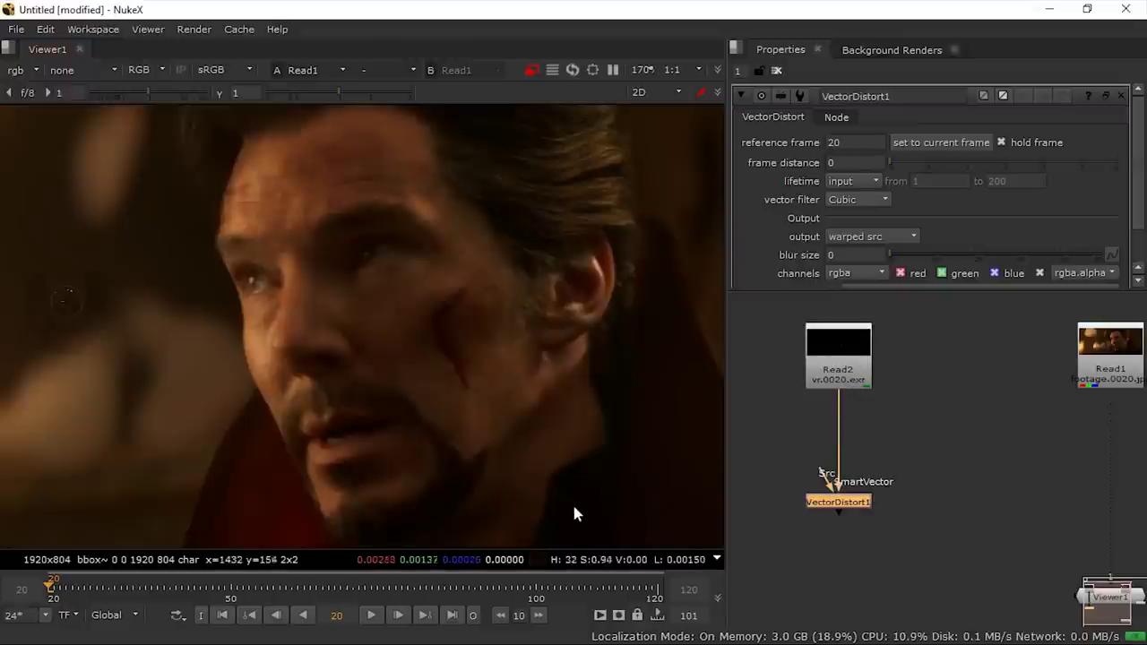
# Go to frame 68 and set the VectorDistort reference frame to 68.
pyautogui.moveTo(382, 598); pyautogui.dragTo(341, 591)
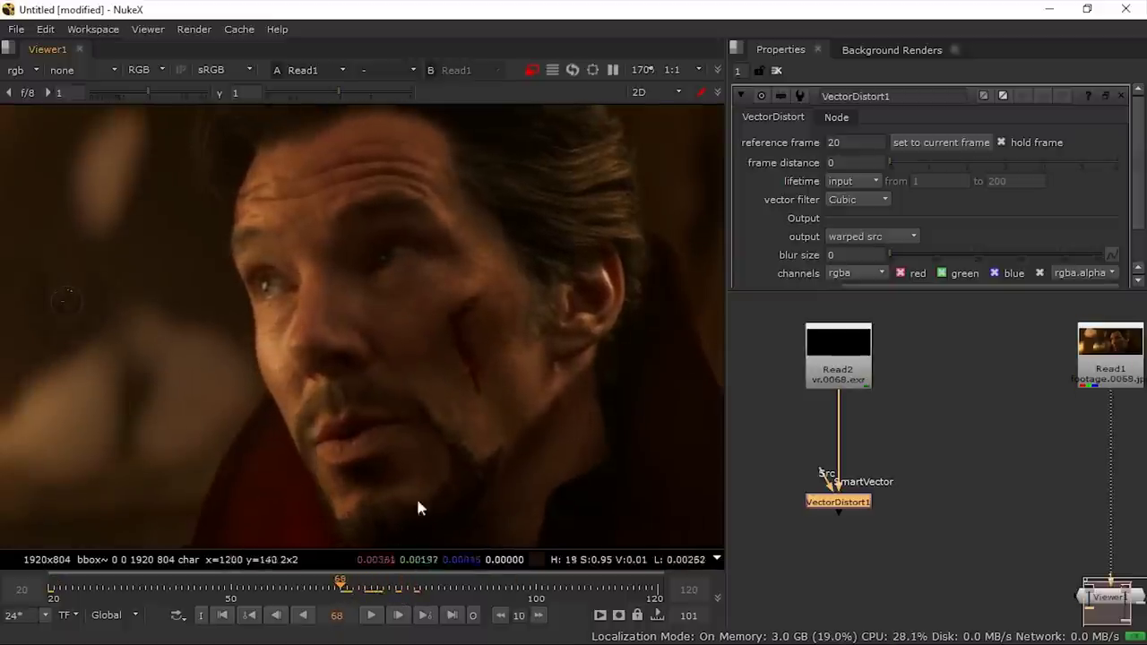
pyautogui.click(849, 142)
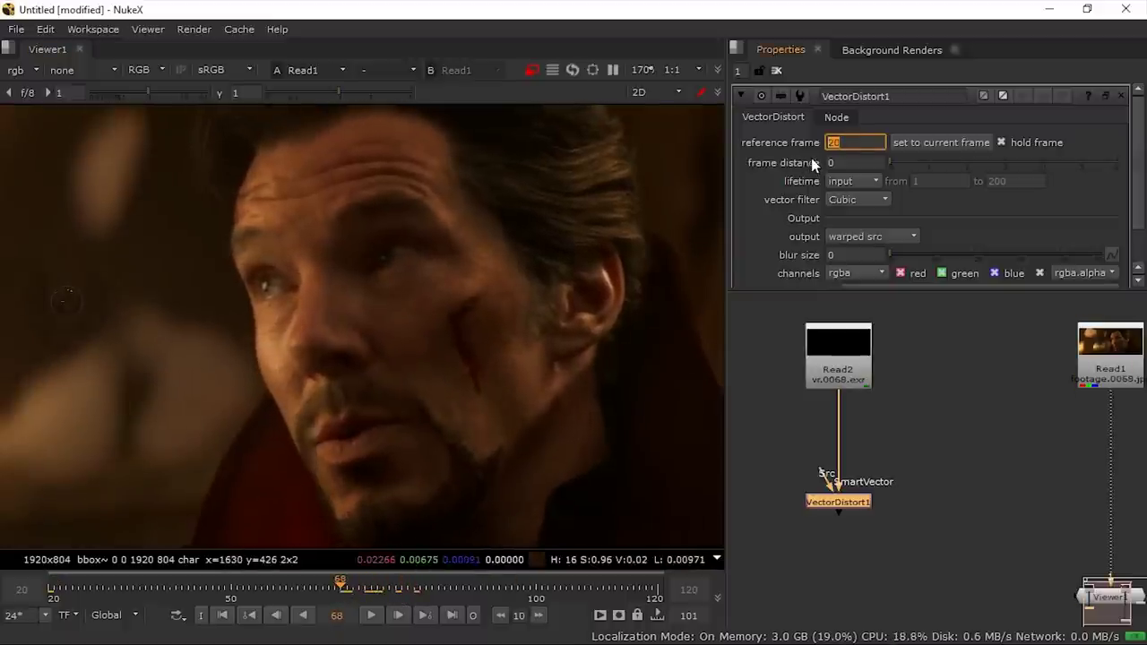
pyautogui.write('68')
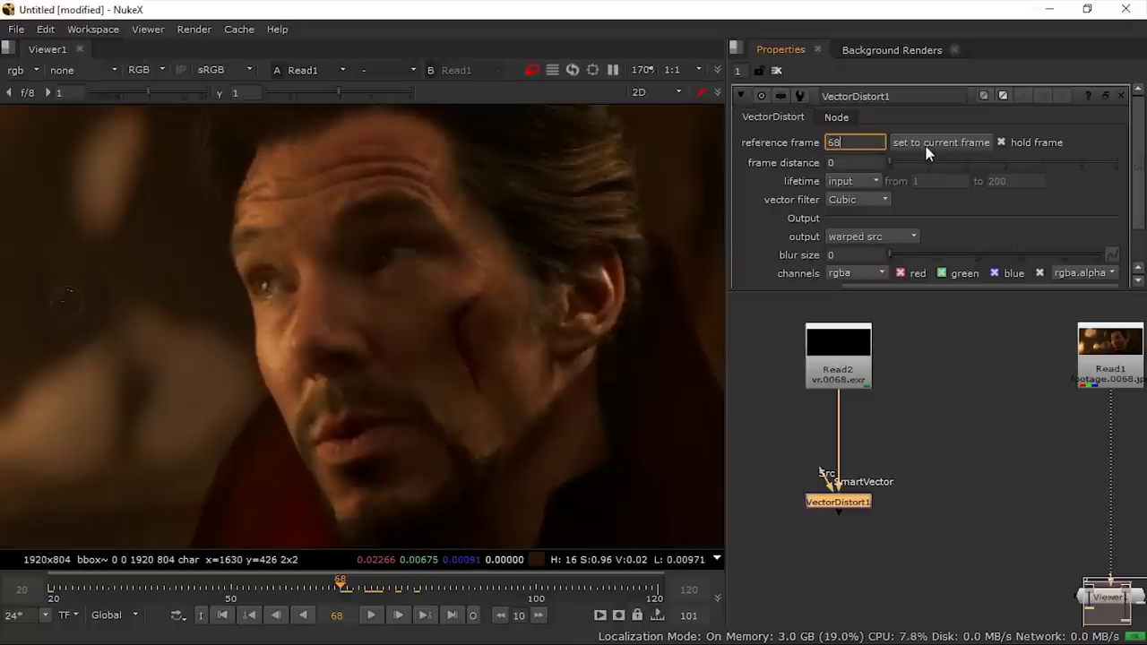
pyautogui.click(926, 148)
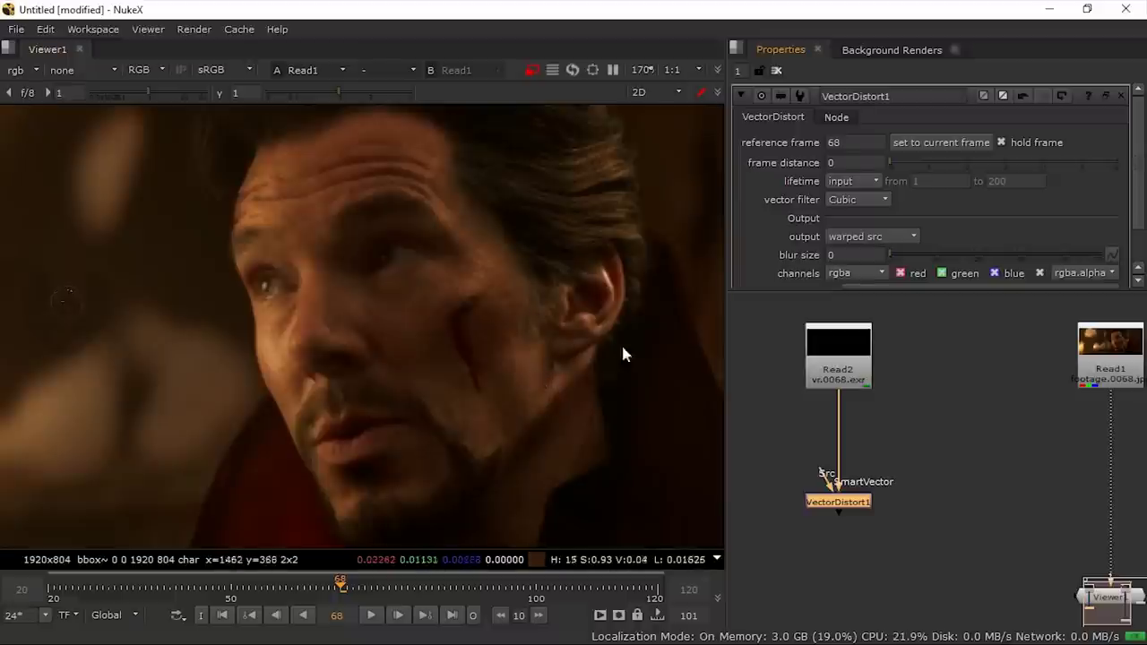
pyautogui.doubleClick(851, 144)
pyautogui.click(924, 145)
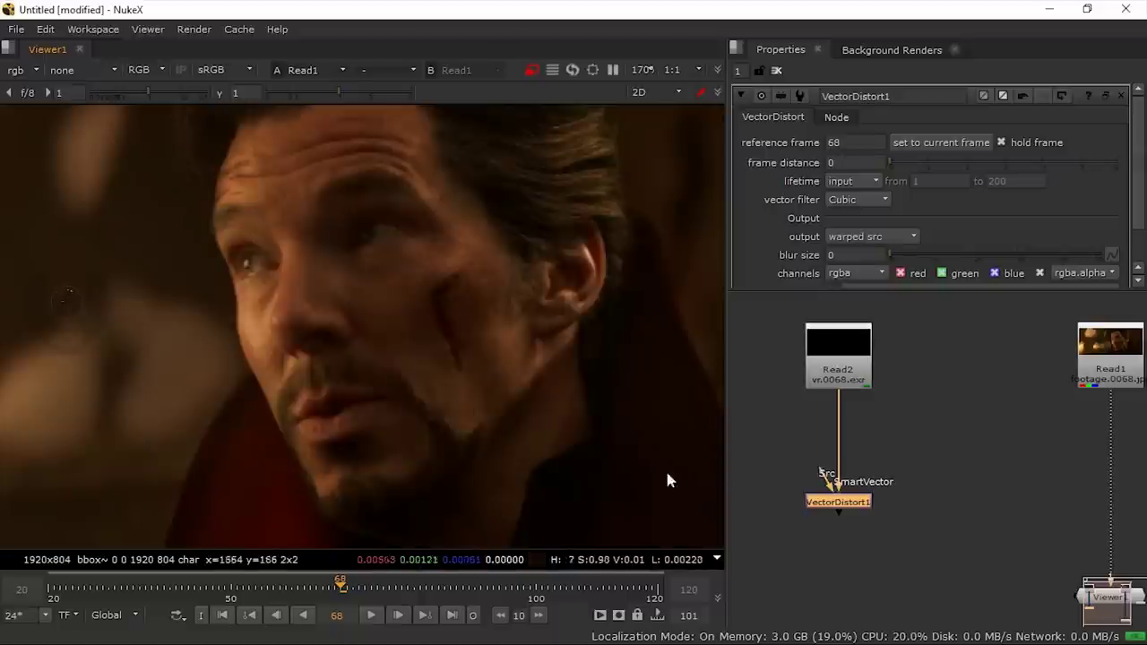
# Add a FrameHold node between Read2 and Read1 in the node graph and connect its input to Read1.
pyautogui.click(961, 393)
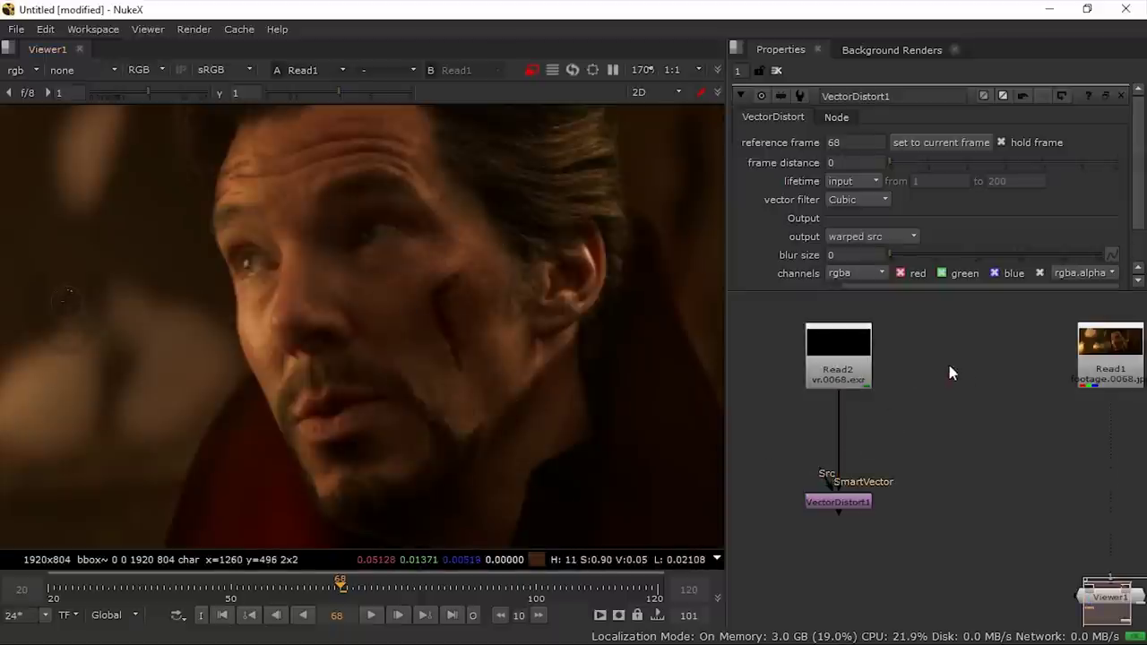
pyautogui.press('Tab')
pyautogui.write('frameHold')
pyautogui.click(927, 391)
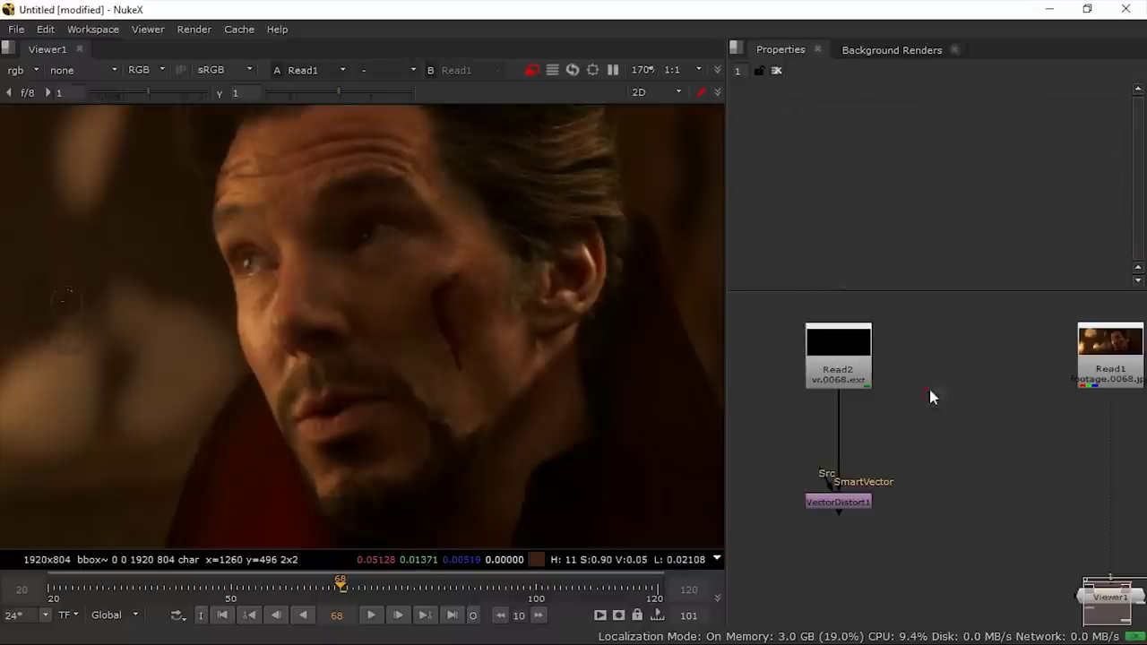
pyautogui.moveTo(952, 358); pyautogui.dragTo(1098, 358)
pyautogui.moveTo(993, 367); pyautogui.dragTo(987, 357)
# Set the FrameHold first frame to 68 and view the held frame, framing the cheek scar.
pyautogui.click(804, 143)
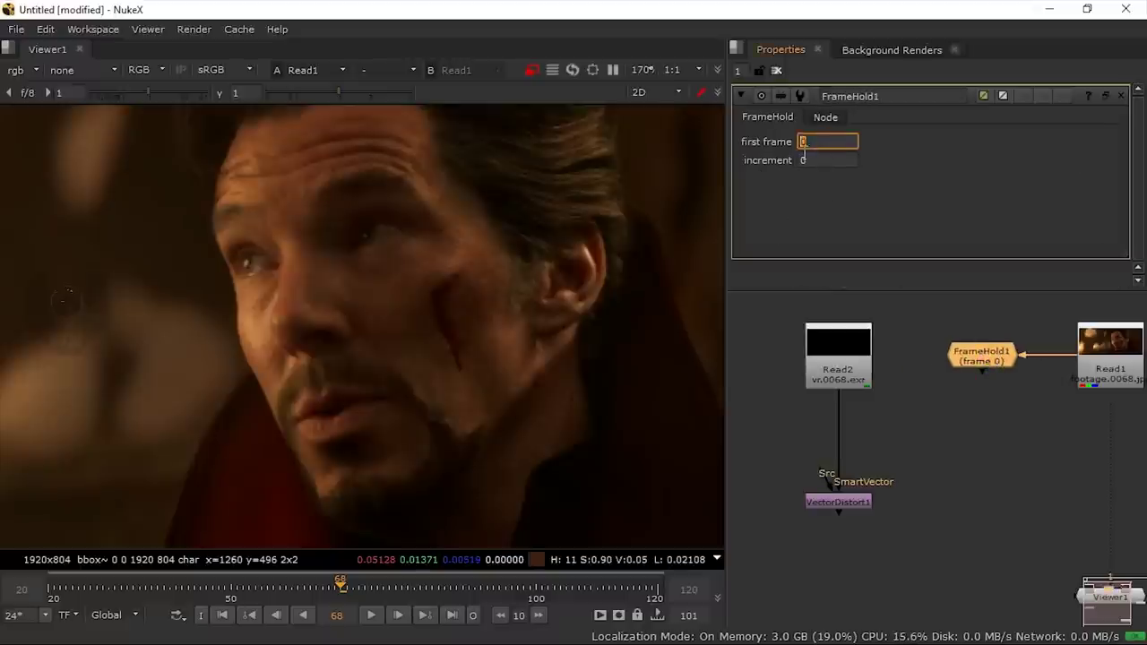
pyautogui.click(997, 369)
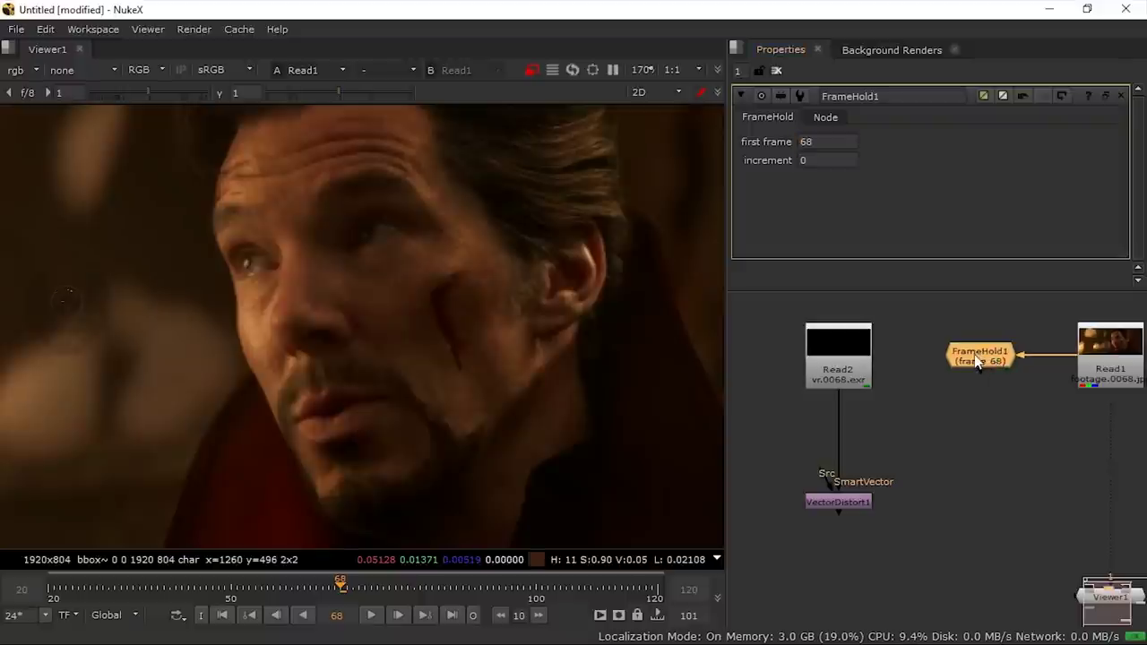
pyautogui.press('1')
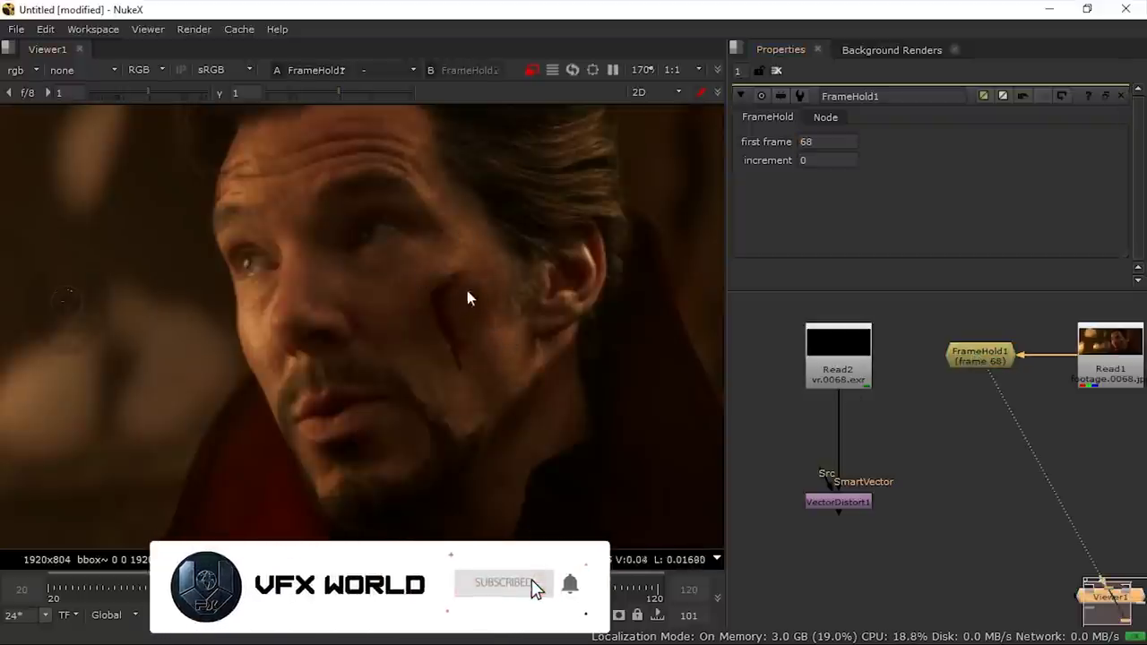
pyautogui.scroll(2, 477, 336)
pyautogui.scroll(2, 475, 330)
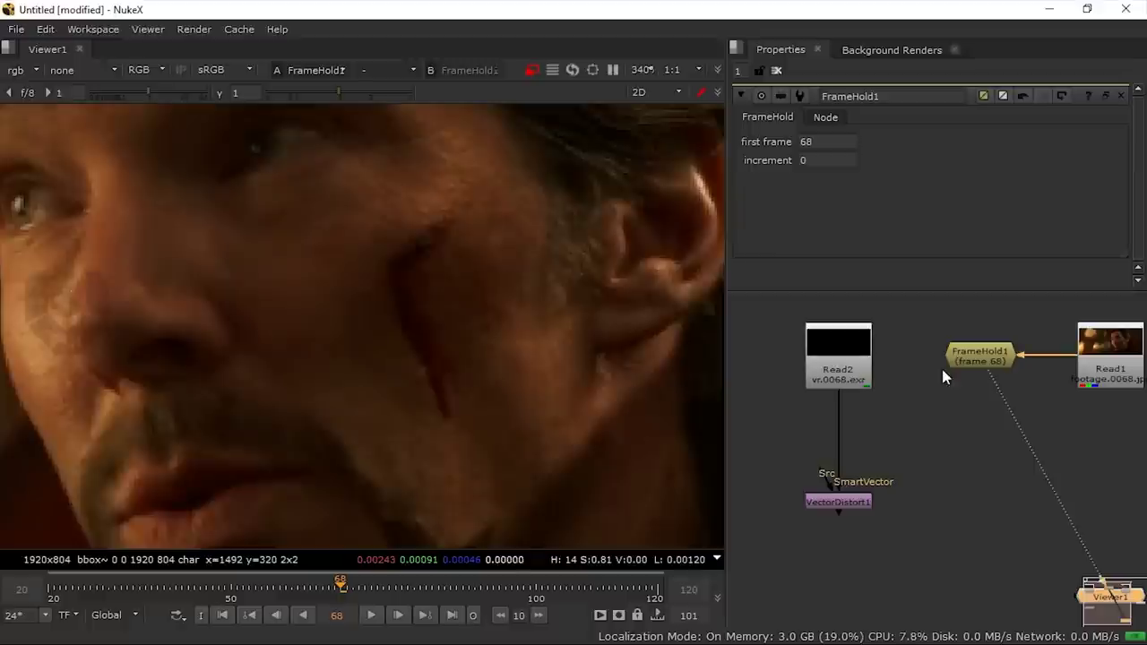
# Add a RotoPaint node below FrameHold1 and choose its Clone tool with hardness set to 0.
pyautogui.click(974, 359)
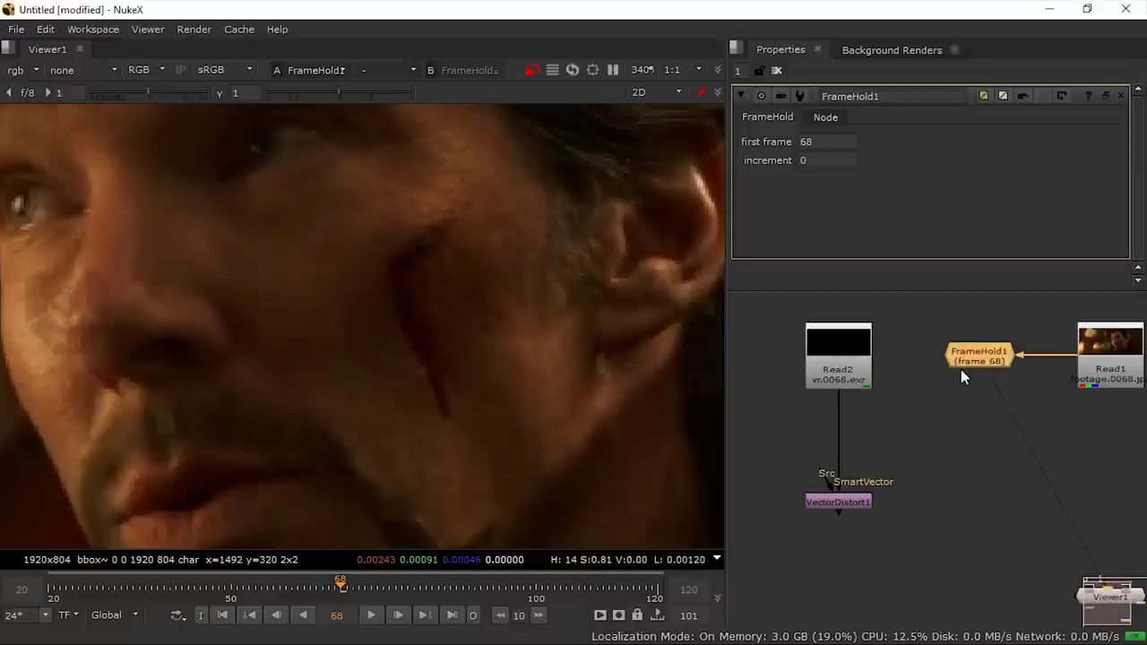
pyautogui.press('p')
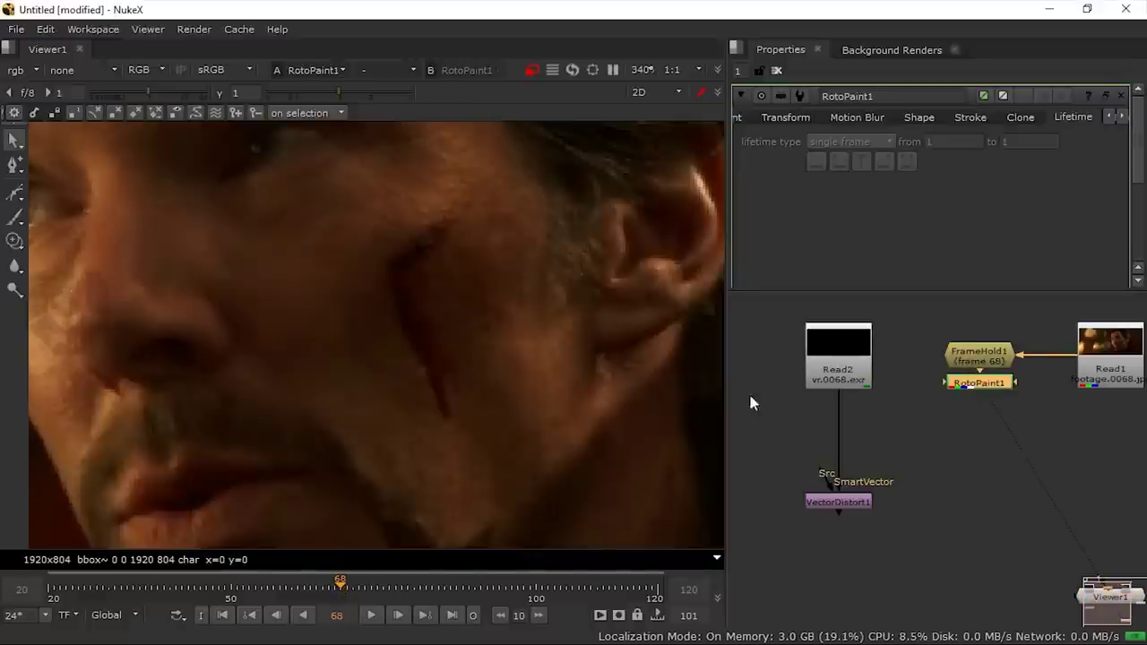
pyautogui.click(20, 244)
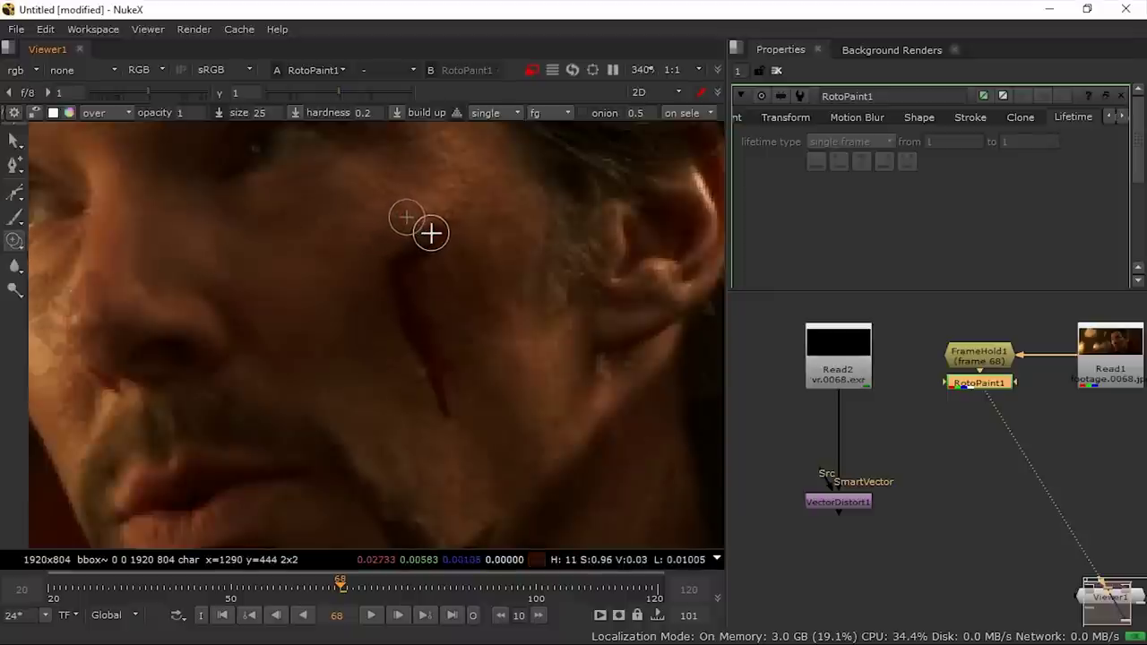
pyautogui.click(364, 112)
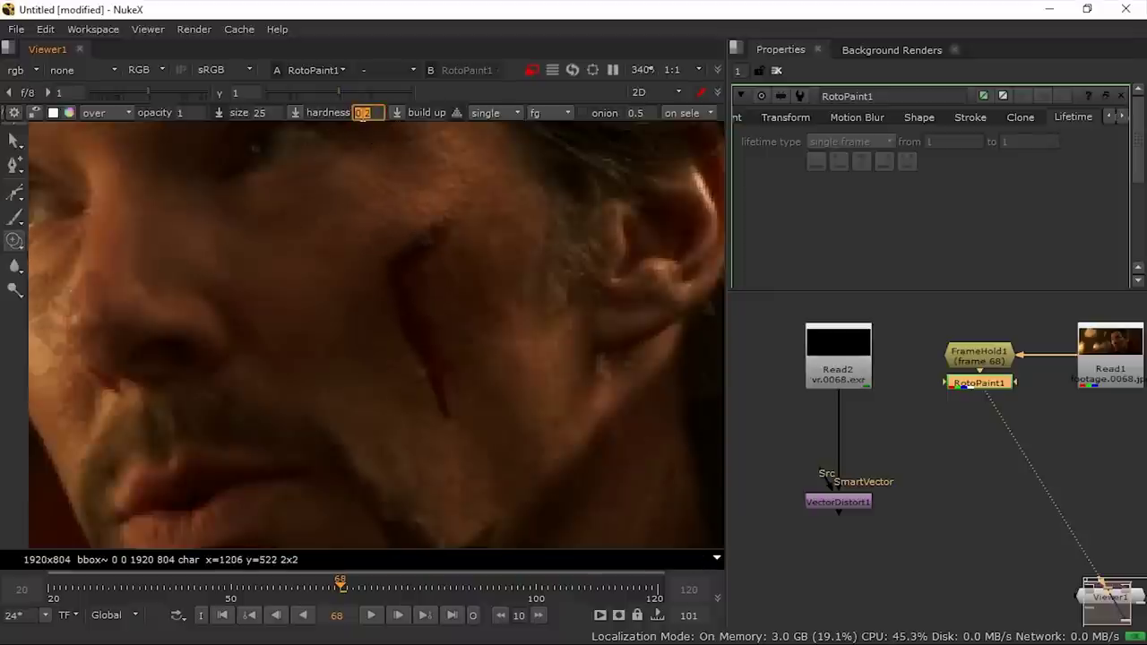
pyautogui.press('Return')
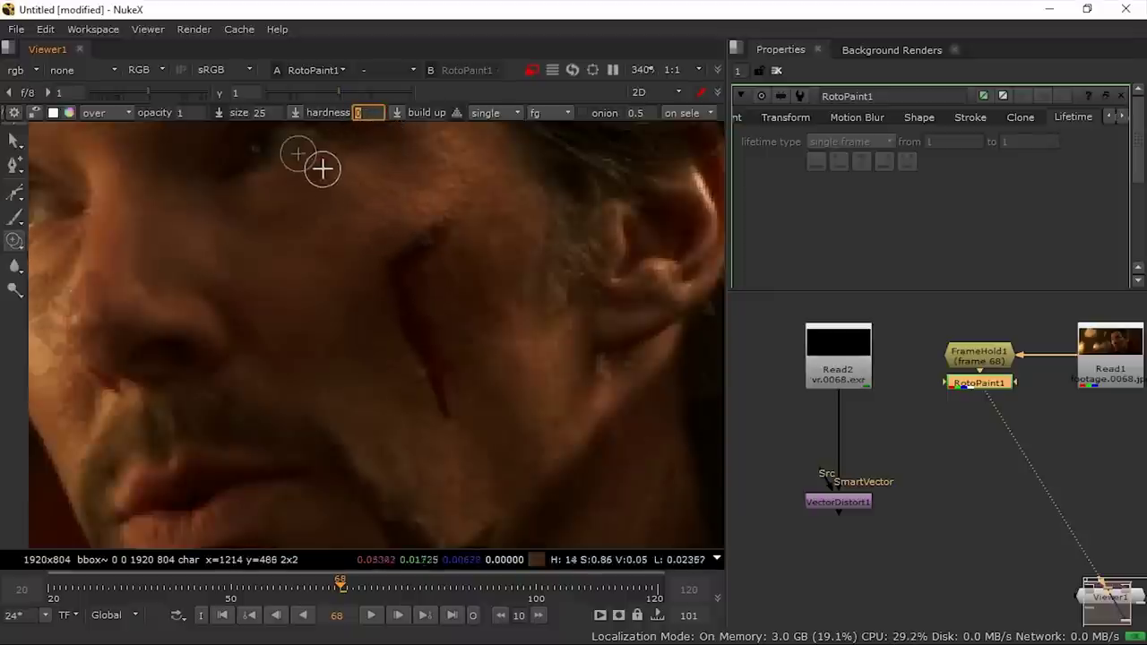
# Clone clean skin over the cheek scar on frame 68, enlarging the brush to size 38.
pyautogui.moveTo(437, 228); pyautogui.dragTo(437, 225)
pyautogui.click(429, 242)
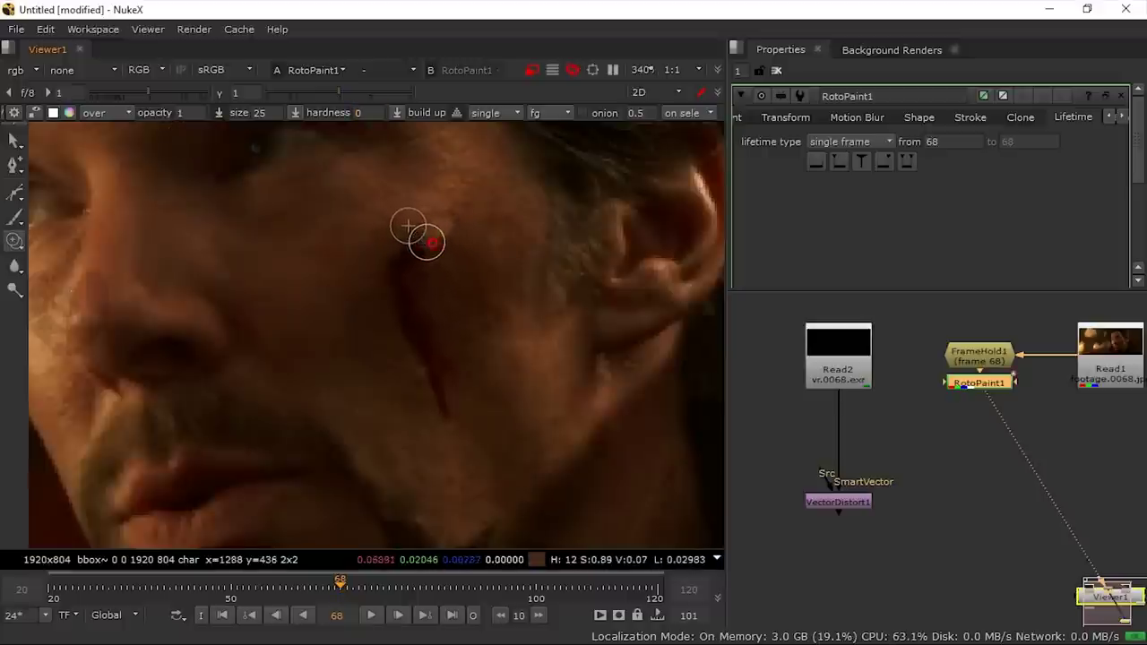
pyautogui.moveTo(417, 240)
pyautogui.keyDown('shift'); pyautogui.mouseDown()
pyautogui.moveTo(427, 243)
pyautogui.moveTo(401, 260)
pyautogui.moveTo(397, 302)
pyautogui.moveTo(434, 377)
pyautogui.moveTo(410, 399)
pyautogui.moveTo(417, 404)
pyautogui.moveTo(384, 325)
pyautogui.moveTo(397, 340)
pyautogui.moveTo(415, 328)
pyautogui.moveTo(397, 332)
pyautogui.moveTo(405, 355)
pyautogui.moveTo(379, 296)
pyautogui.moveTo(385, 245)
pyautogui.moveTo(422, 248)
pyautogui.moveTo(434, 229)
pyautogui.mouseUp(); pyautogui.keyUp('shift')
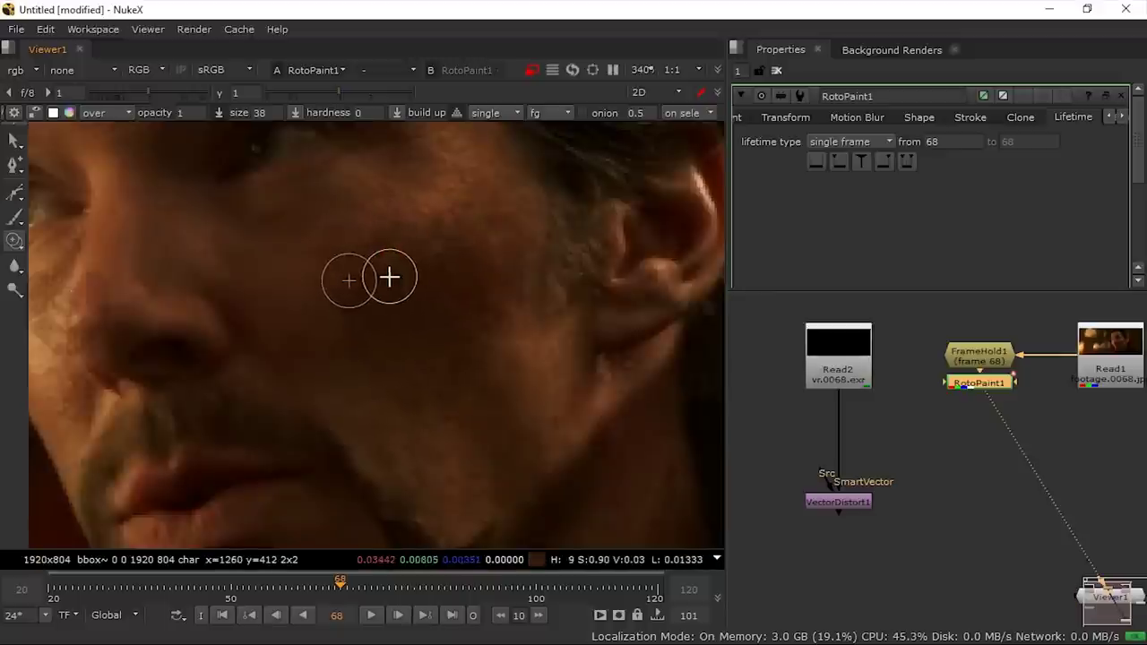
pyautogui.scroll(-4, 440, 261)
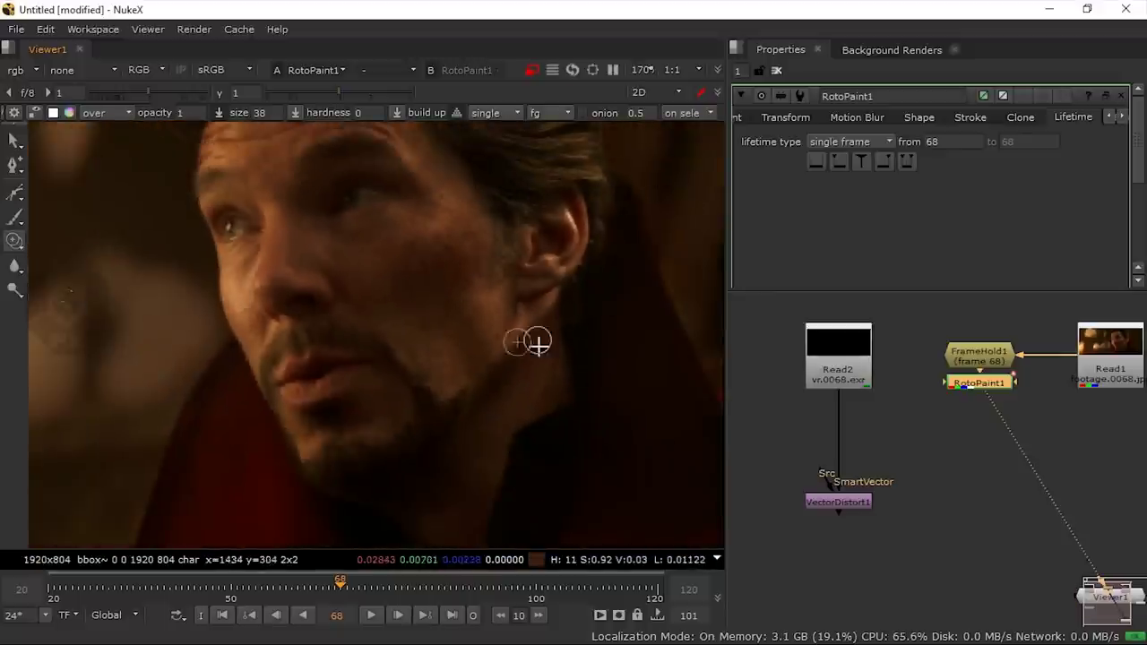
# Set the clone brush opacity to 0.5 and blend the painted cheek area using a new sample point nearby.
pyautogui.scroll(4, 421, 235)
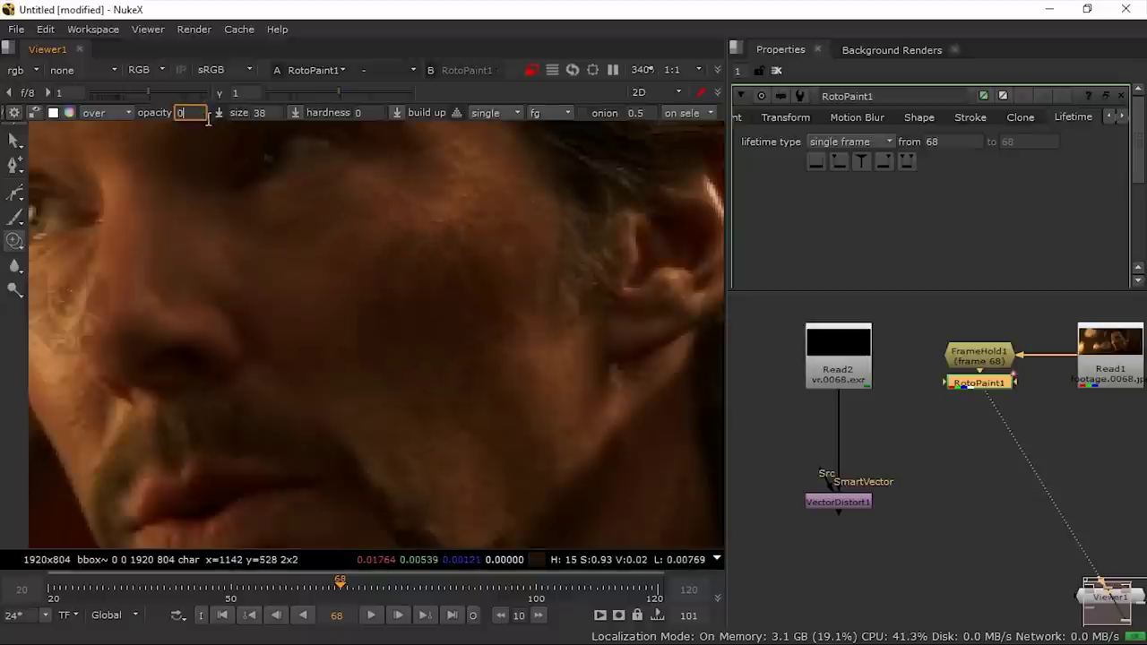
pyautogui.press('Return')
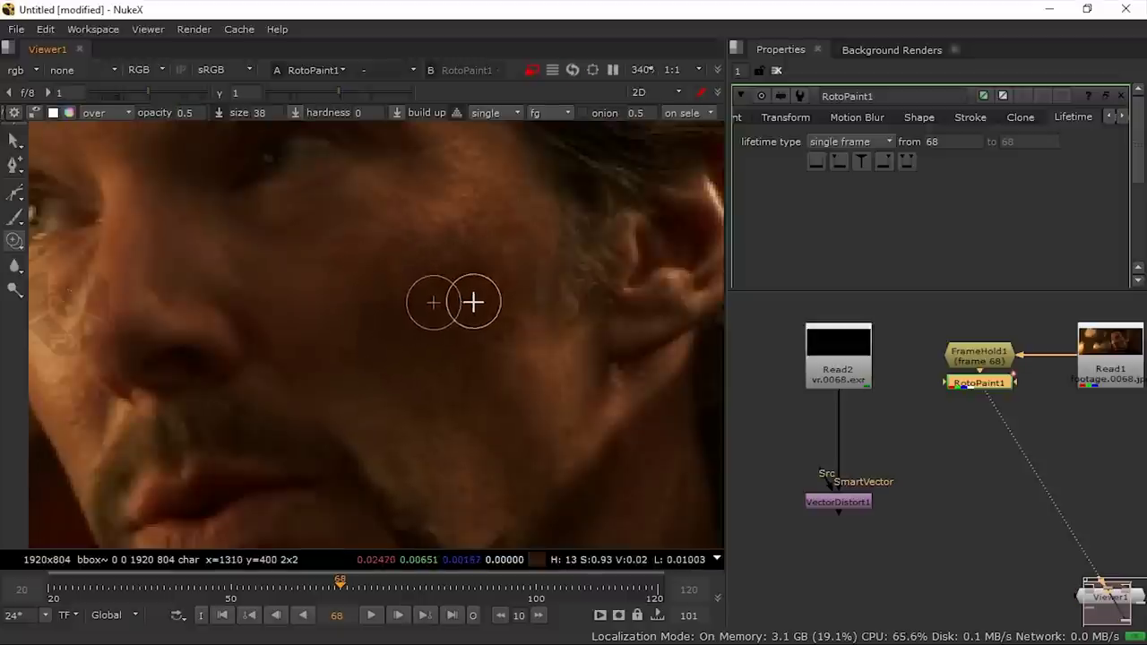
pyautogui.keyDown('ctrl'); pyautogui.moveTo(380, 315); pyautogui.dragTo(415, 288); pyautogui.keyUp('ctrl')
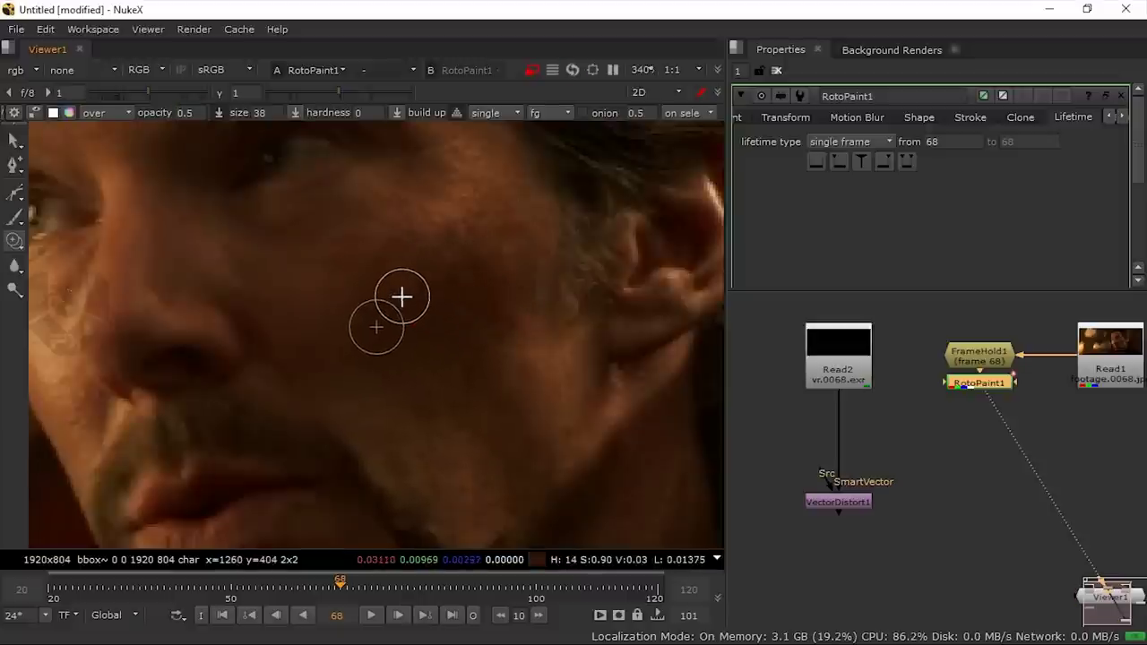
pyautogui.scroll(-3, 515, 269)
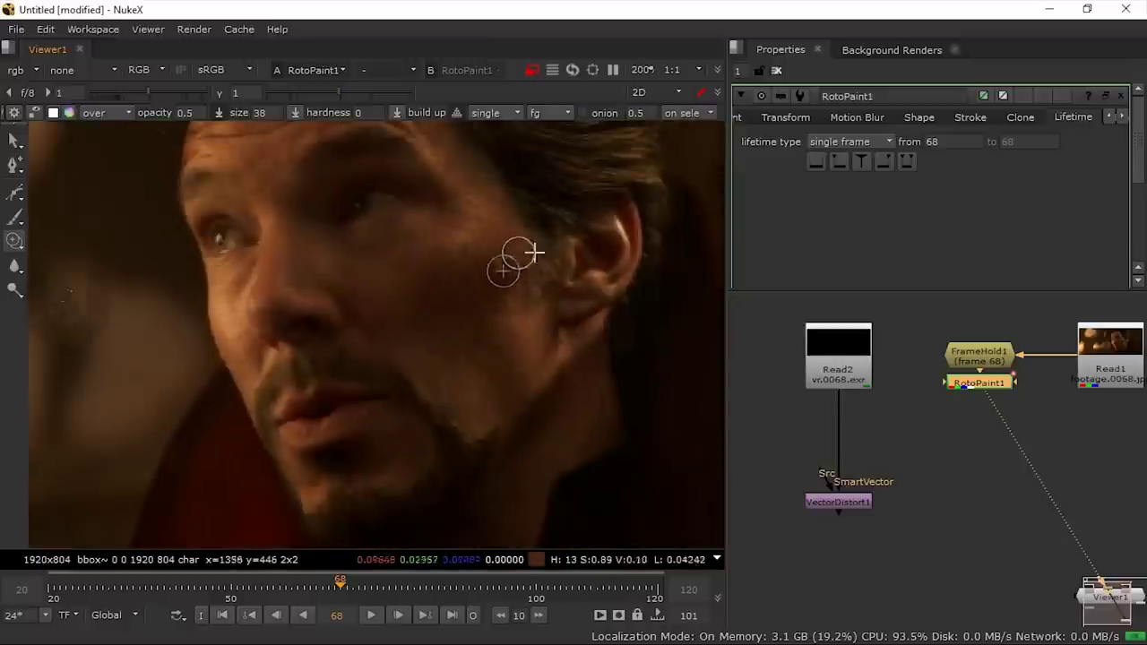
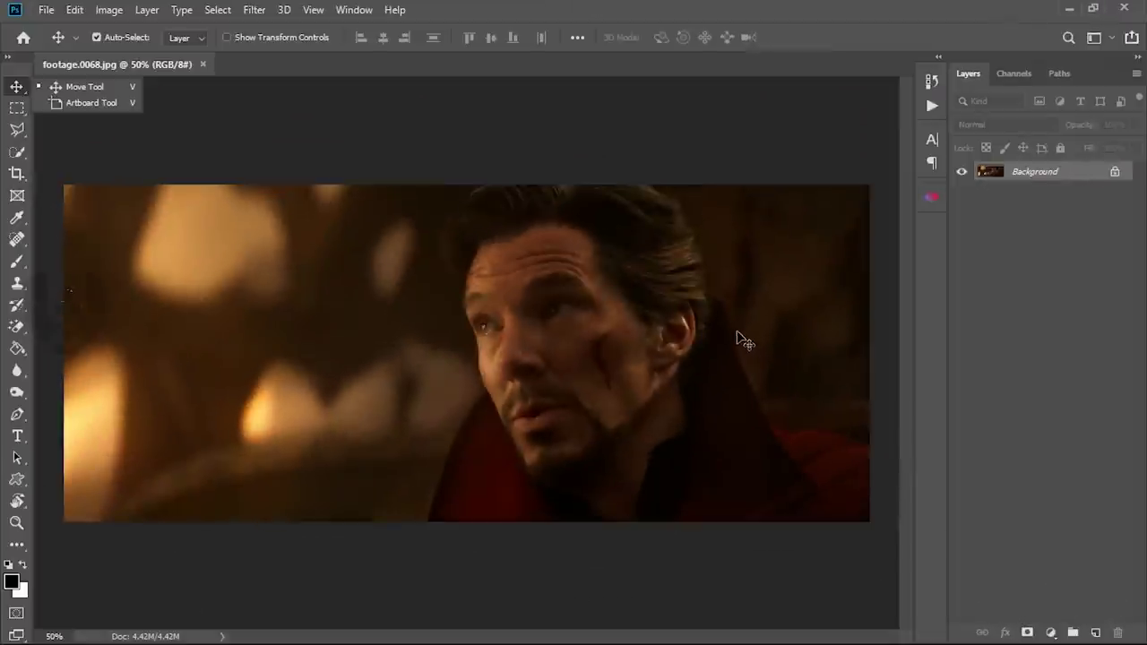
# Switch to Photoshop with footage.0068.jpg and draw a freehand Lasso selection around the cheek scar.
pyautogui.keyDown('alt'); pyautogui.scroll(5, 743, 347); pyautogui.keyUp('alt')
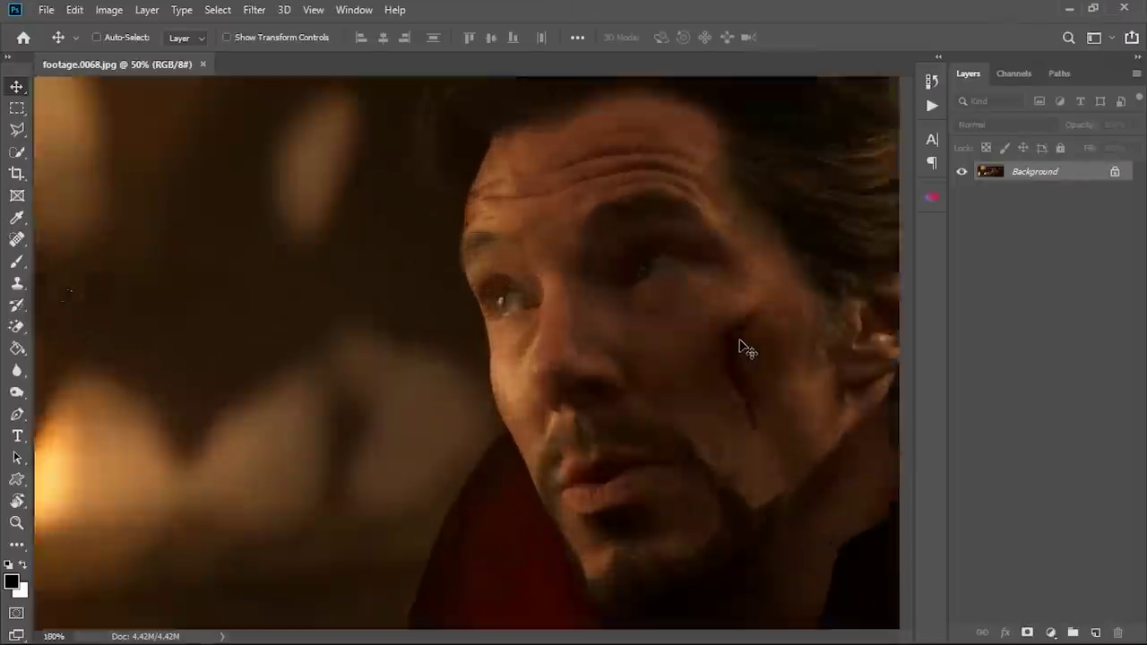
pyautogui.moveTo(740, 338); pyautogui.dragTo(414, 339)
pyautogui.keyDown('alt'); pyautogui.scroll(-5, 379, 302); pyautogui.keyUp('alt')
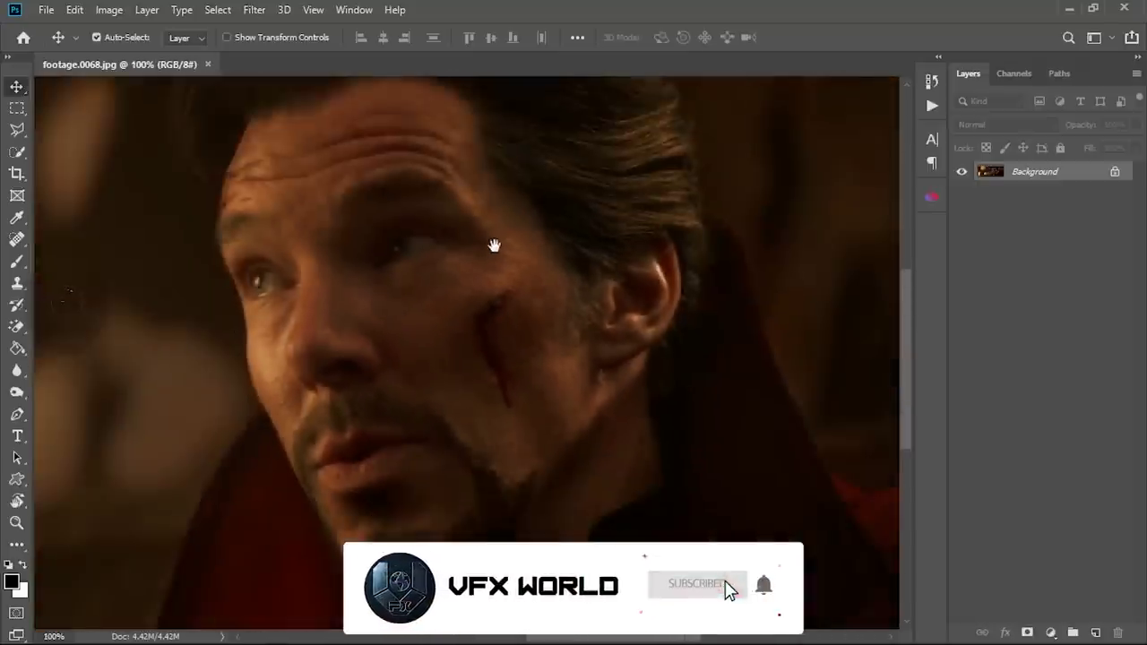
pyautogui.moveTo(494, 244); pyautogui.dragTo(512, 226)
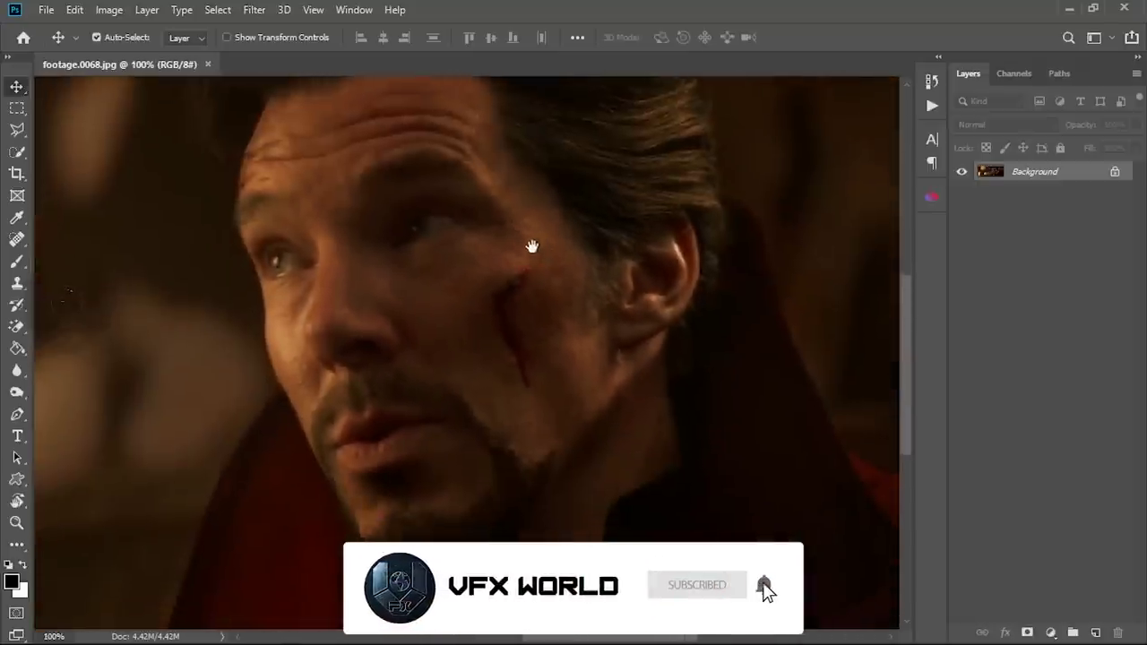
pyautogui.click(16, 108)
pyautogui.click(20, 132)
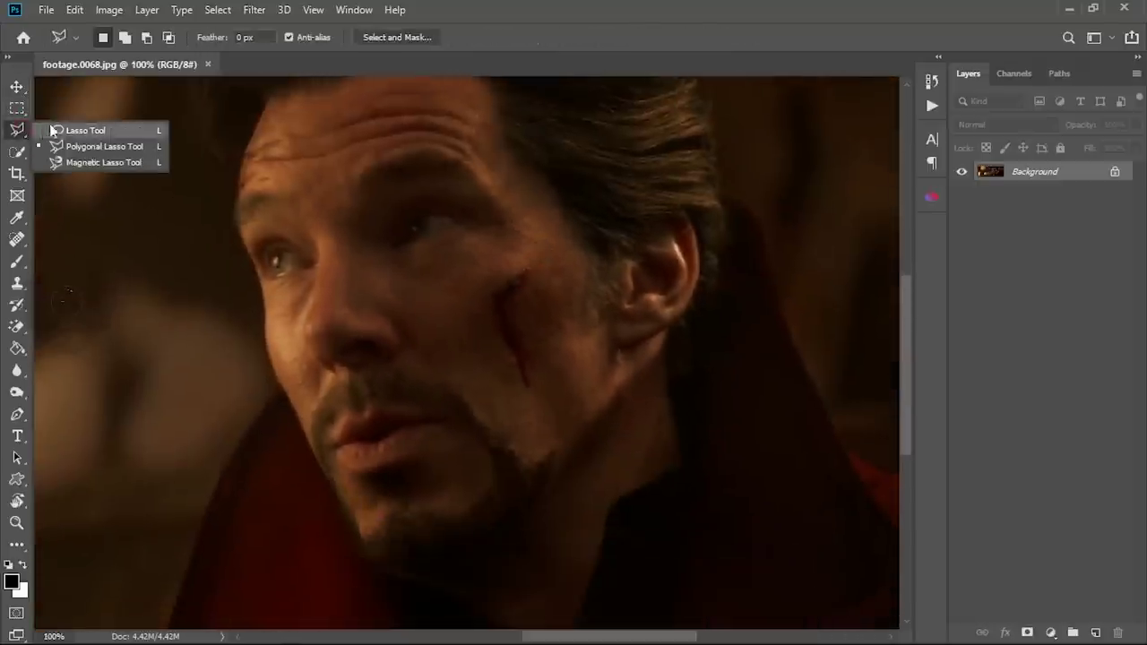
pyautogui.click(56, 132)
pyautogui.moveTo(514, 262)
pyautogui.mouseDown()
pyautogui.moveTo(474, 307)
pyautogui.moveTo(483, 336)
pyautogui.mouseUp()
pyautogui.moveTo(543, 366)
pyautogui.mouseDown()
pyautogui.moveTo(546, 248)
pyautogui.moveTo(494, 266)
pyautogui.mouseUp()
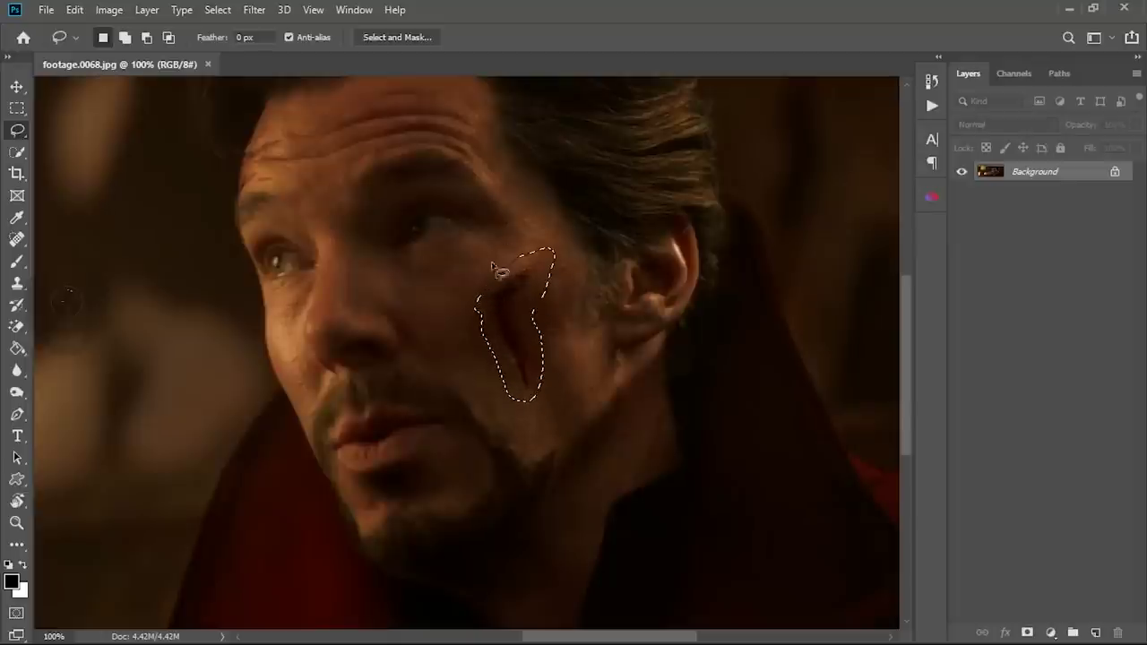
# Fill the scar selection with Content-Aware in Normal mode at 100% opacity, with Color Adaptation on, and deselect it.
pyautogui.rightClick(516, 298)
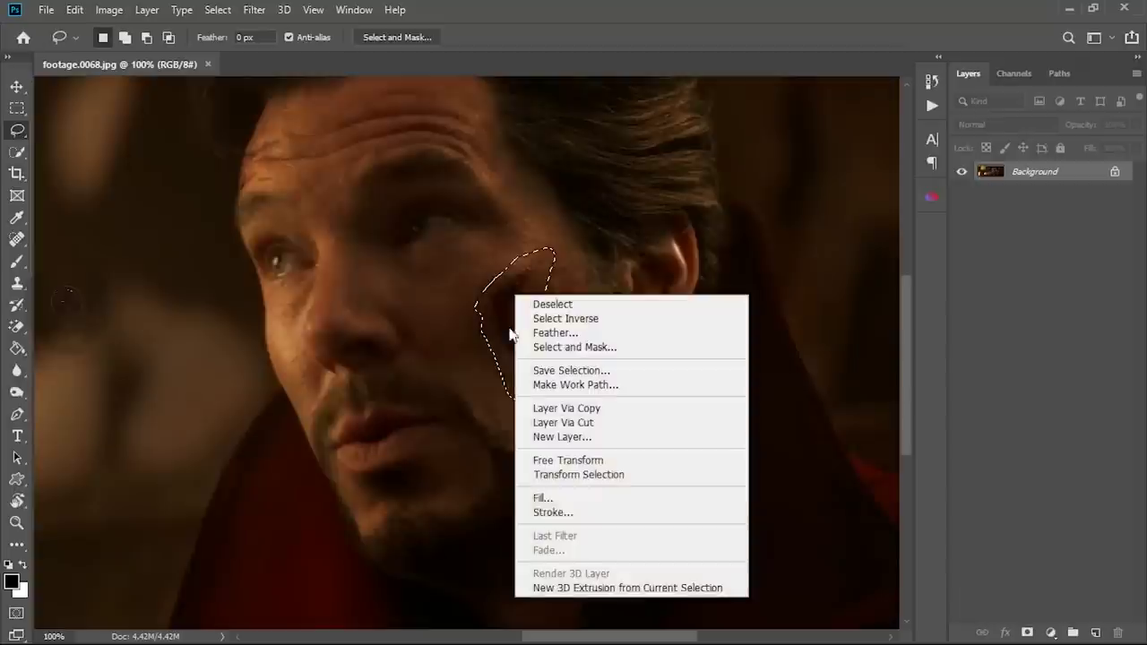
pyautogui.click(551, 497)
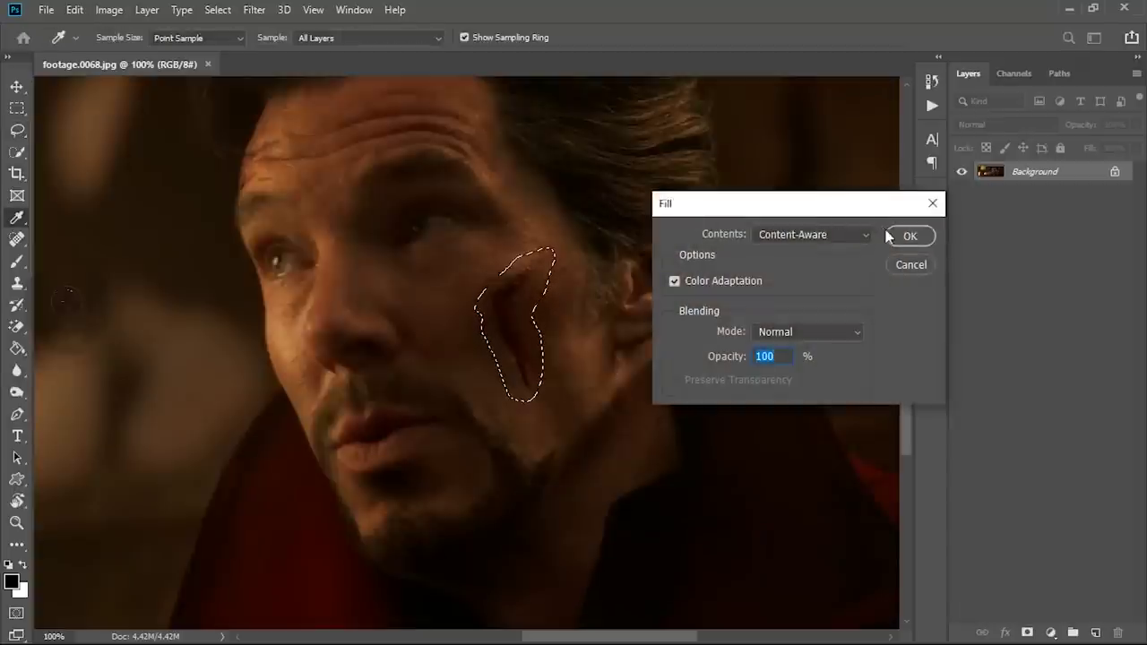
pyautogui.click(903, 235)
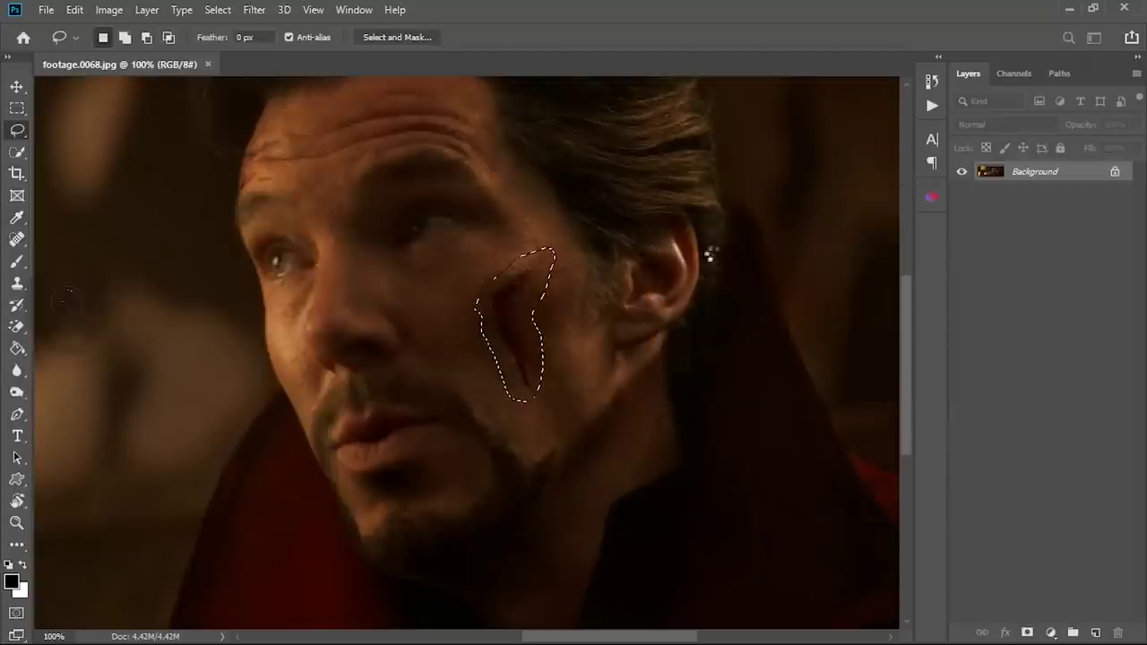
pyautogui.click(606, 337)
pyautogui.keyDown('alt'); pyautogui.scroll(-4, 633, 364); pyautogui.keyUp('alt')
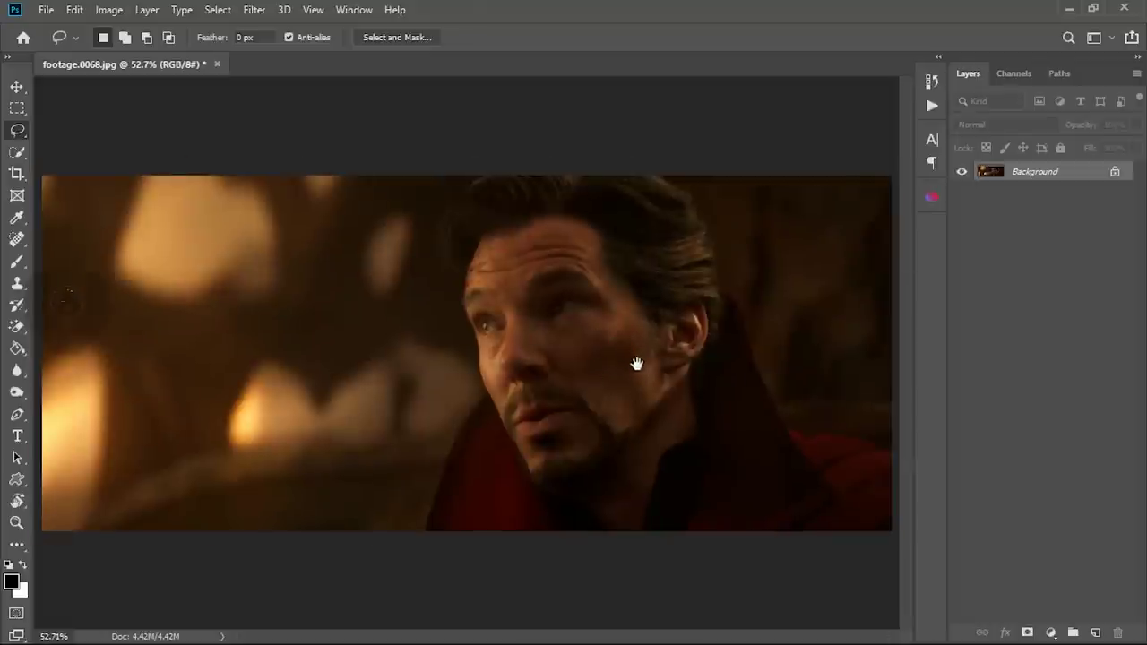
# Retouch the dark patch on the filled cheek using the Clone Stamp tool with a size 90 brush.
pyautogui.keyDown('alt'); pyautogui.scroll(5, 587, 309); pyautogui.keyUp('alt')
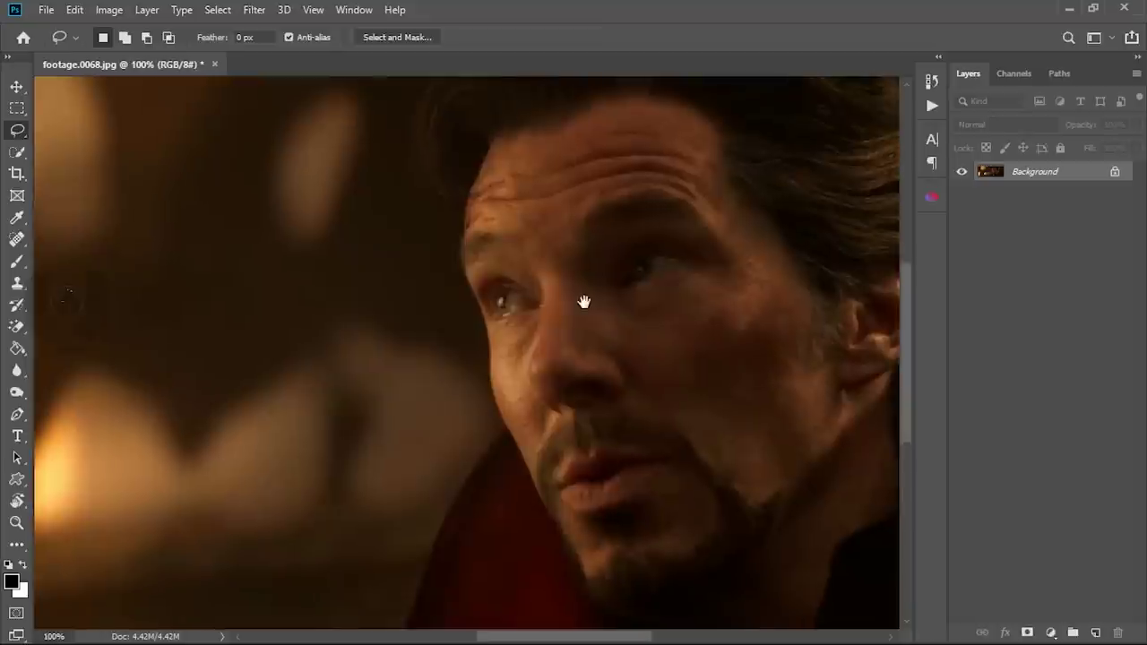
pyautogui.keyDown('alt'); pyautogui.scroll(5, 641, 360); pyautogui.keyUp('alt')
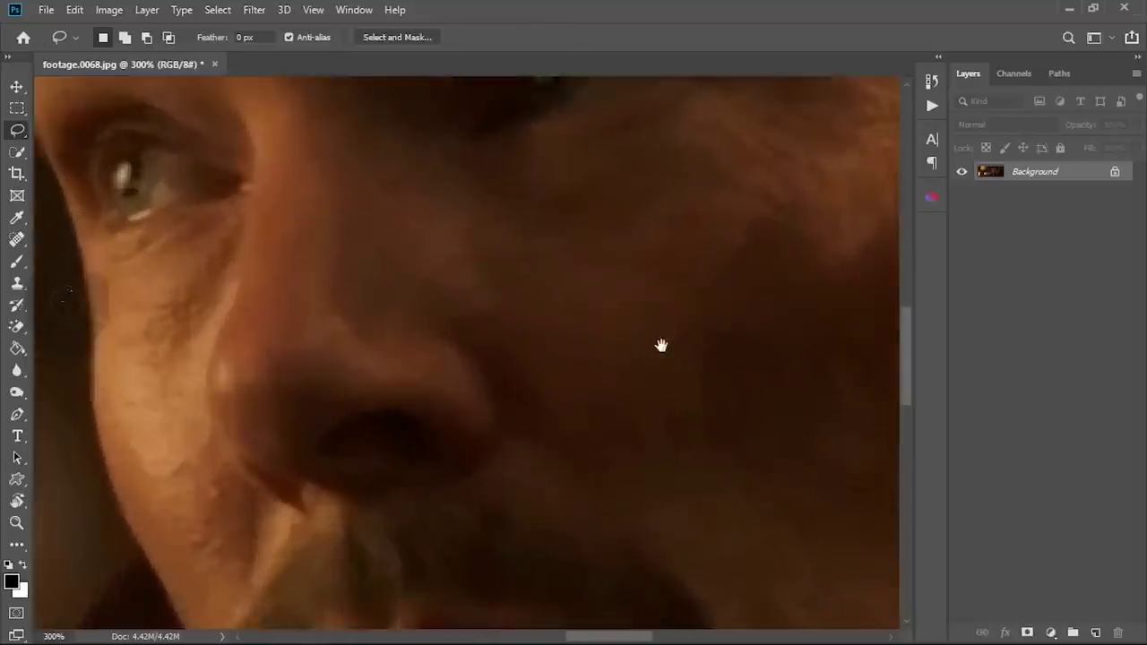
pyautogui.moveTo(655, 349); pyautogui.dragTo(421, 322)
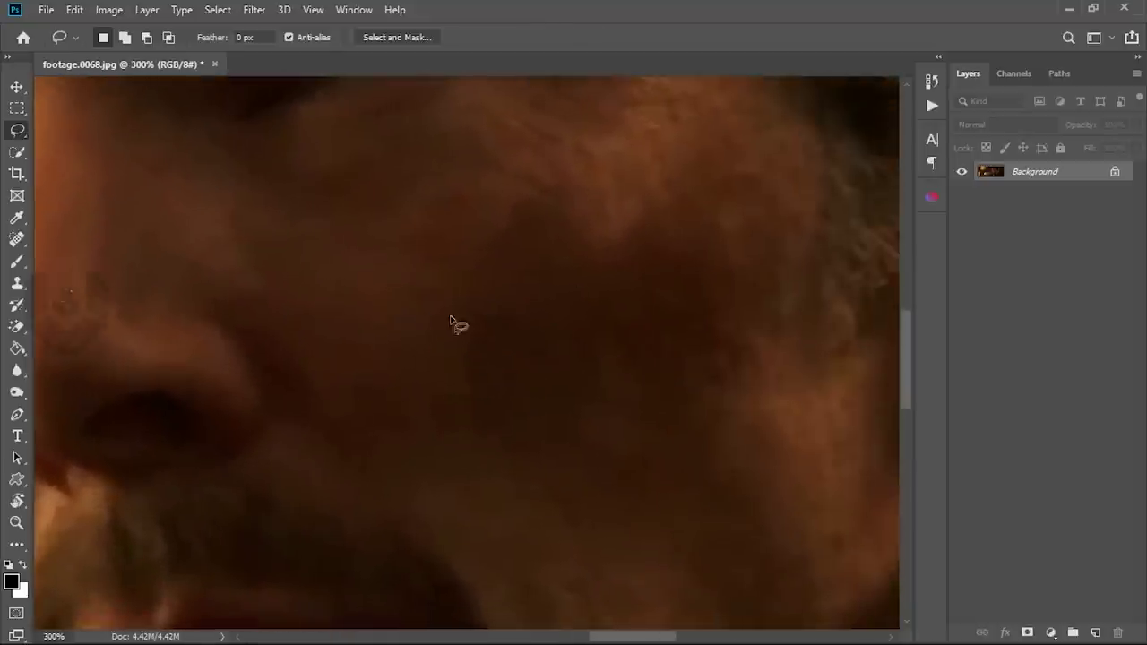
pyautogui.click(17, 282)
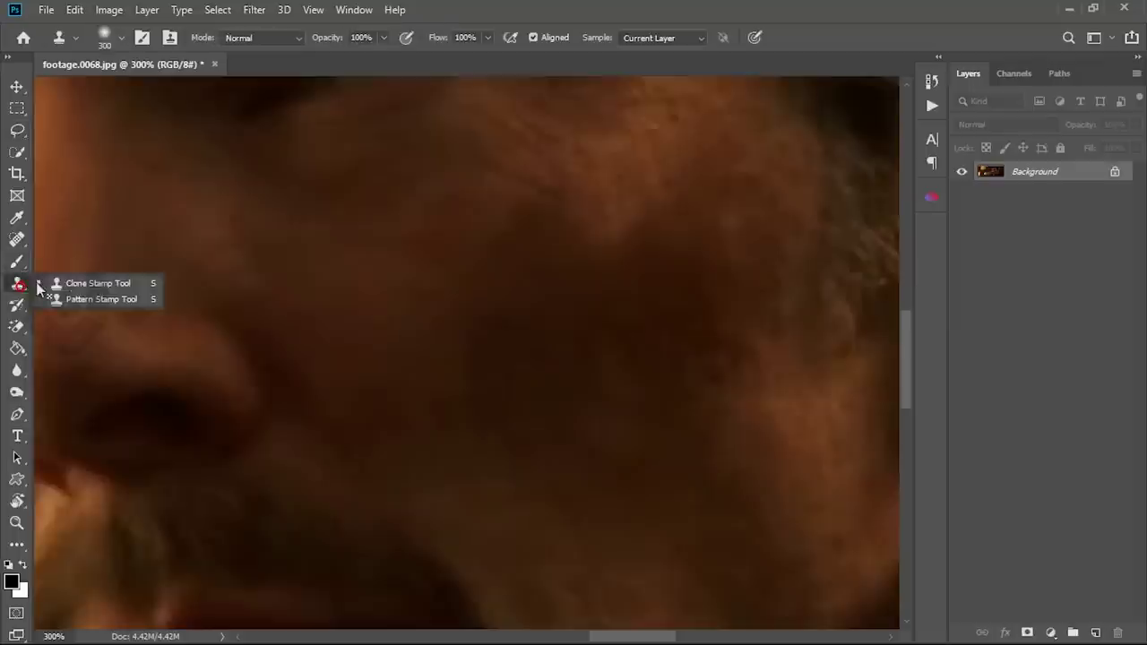
pyautogui.click(79, 284)
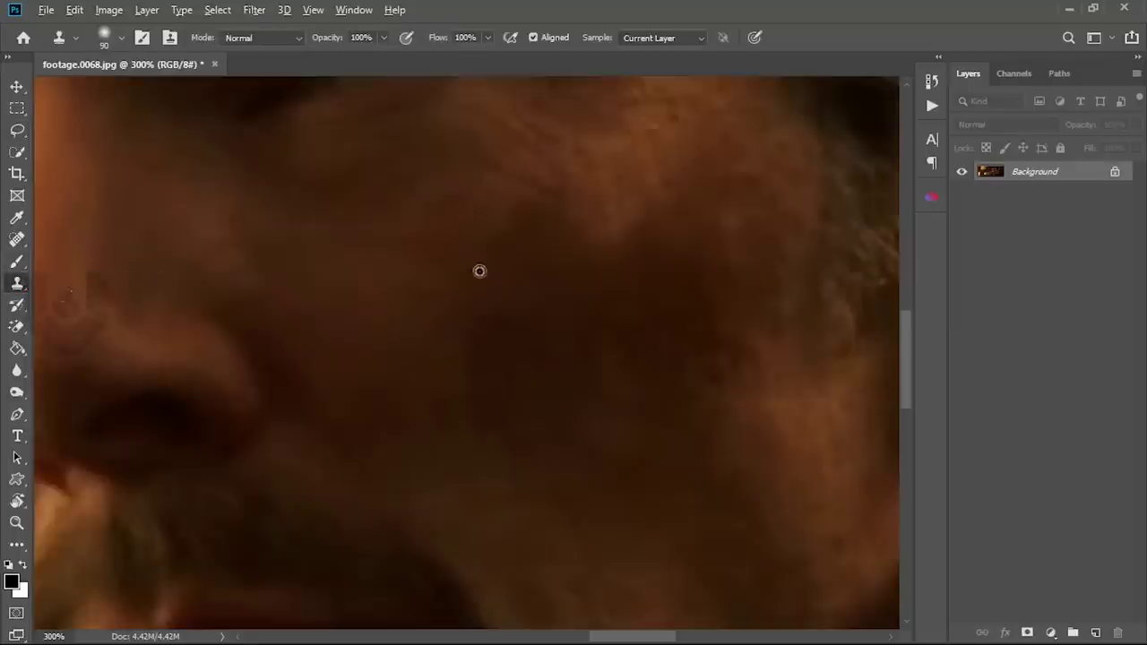
pyautogui.click(544, 236)
pyautogui.hotkey('ctrl', '0')
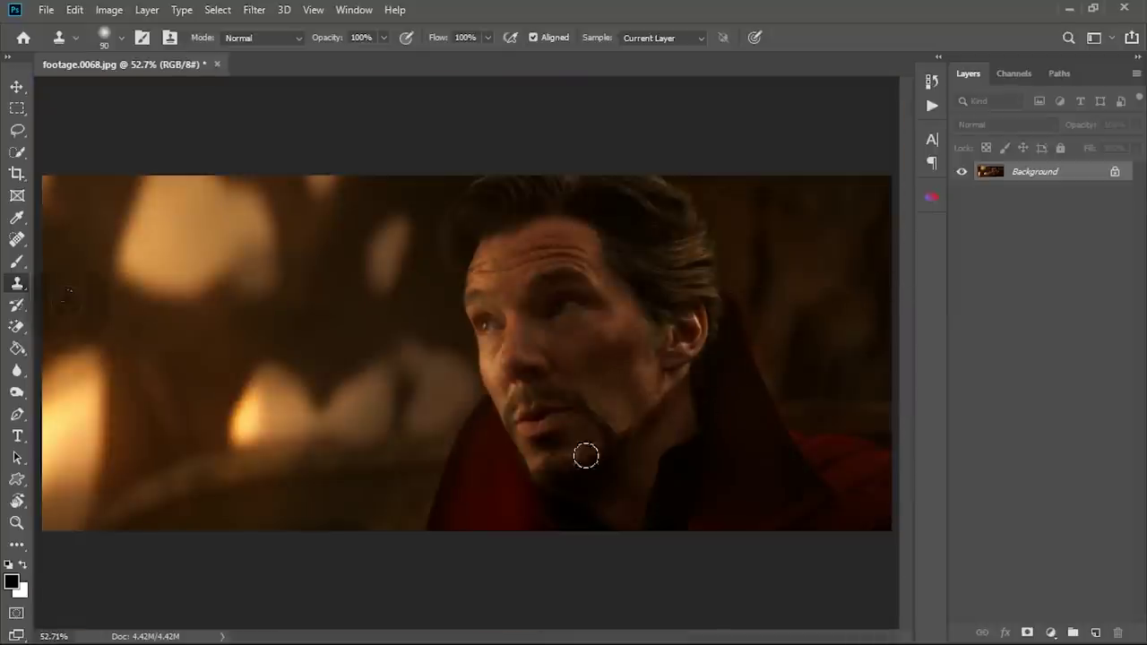
# Save the retouched image as a PNG named clean plate in the footage folder, using the large file size option.
pyautogui.click(17, 87)
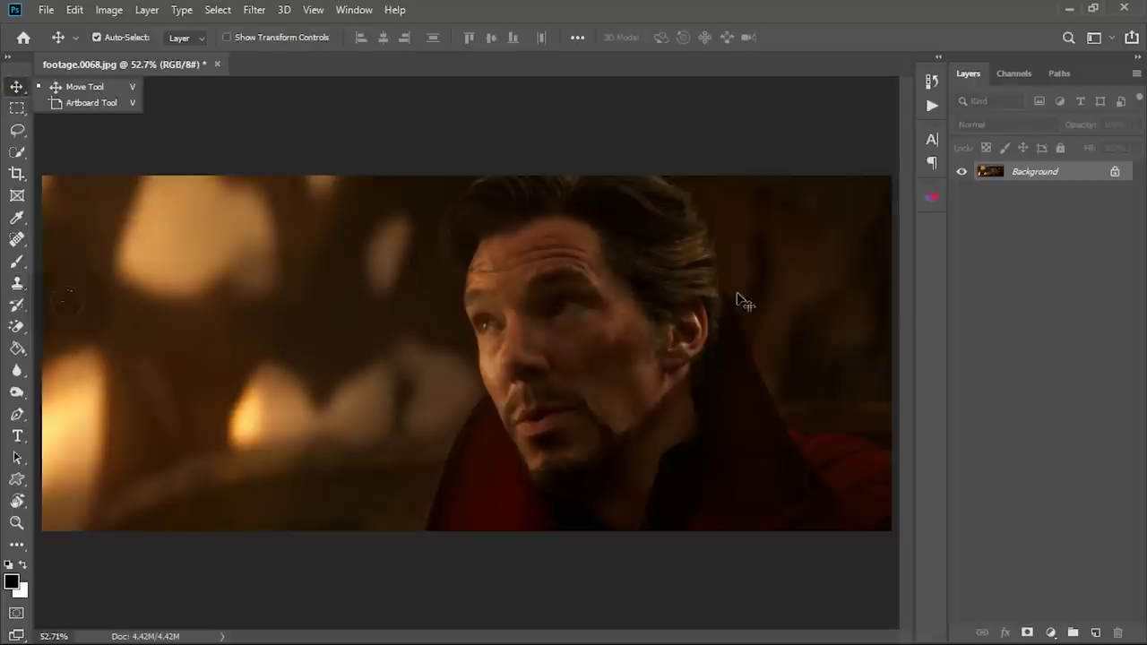
pyautogui.hotkey('ctrl', 'shift', 's')
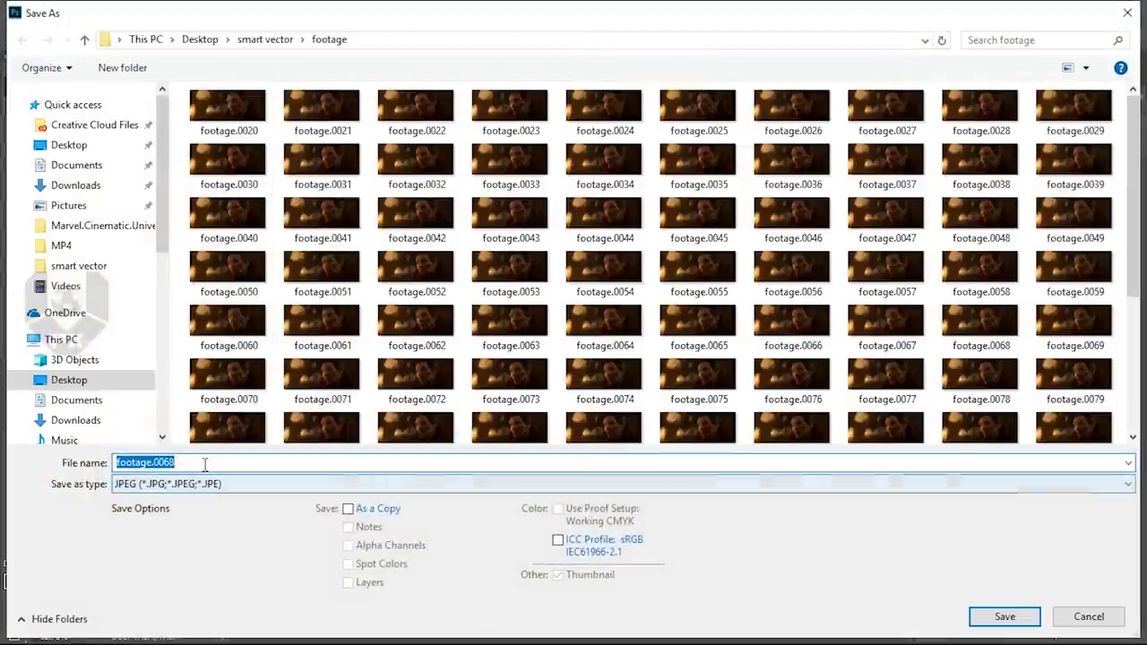
pyautogui.write('clean')
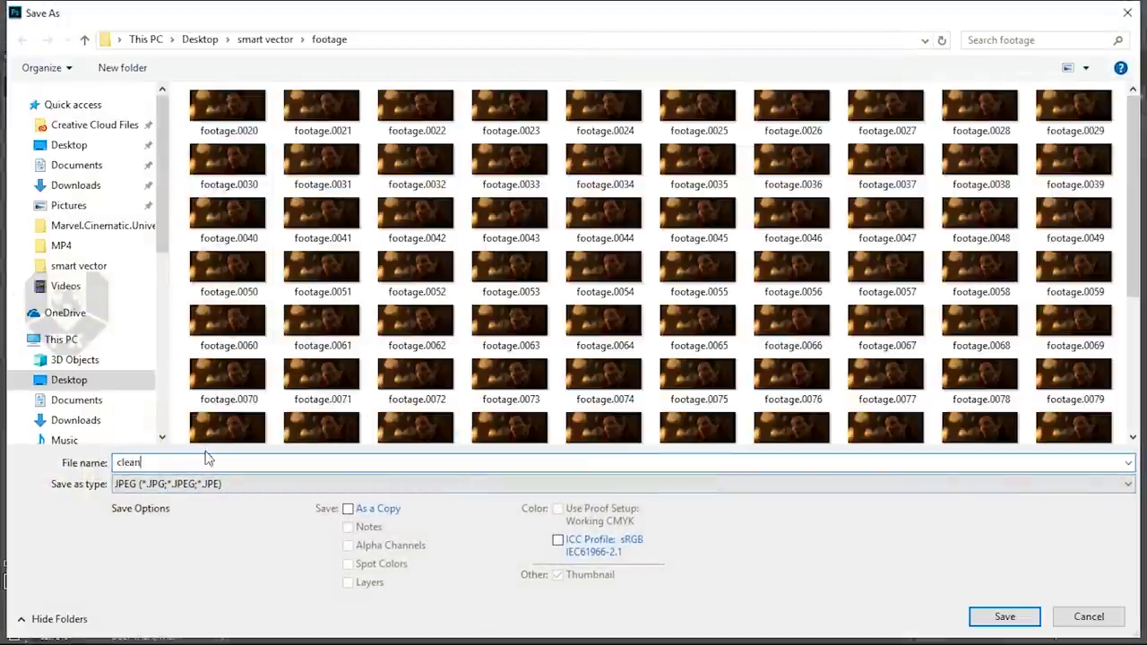
pyautogui.write(' plate')
pyautogui.click(215, 484)
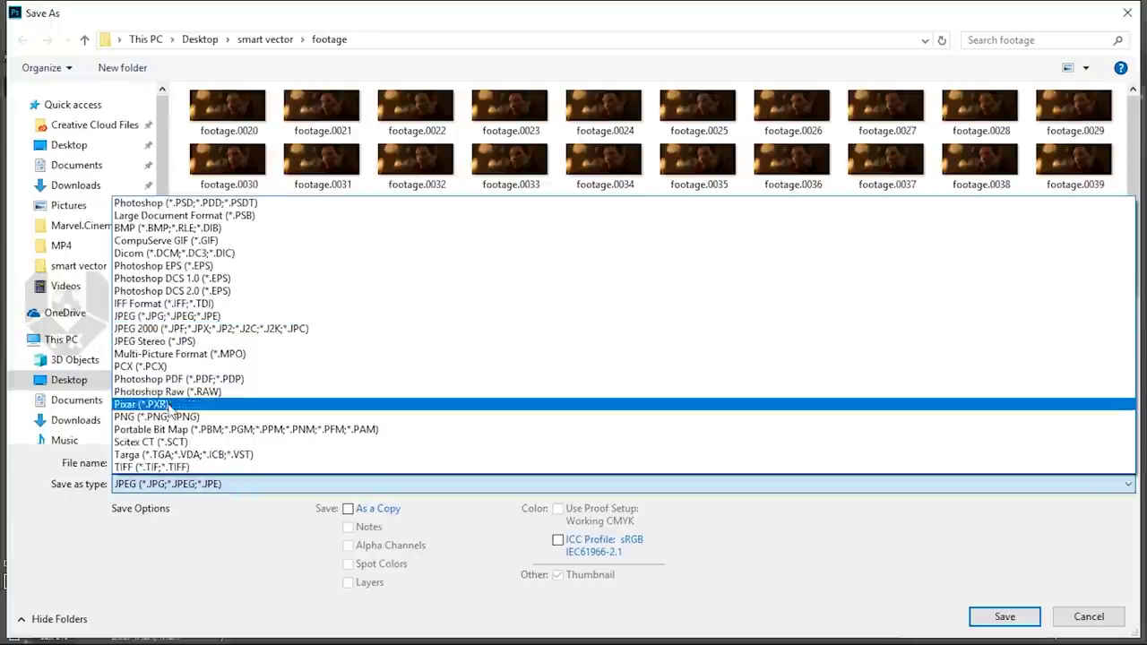
pyautogui.click(166, 416)
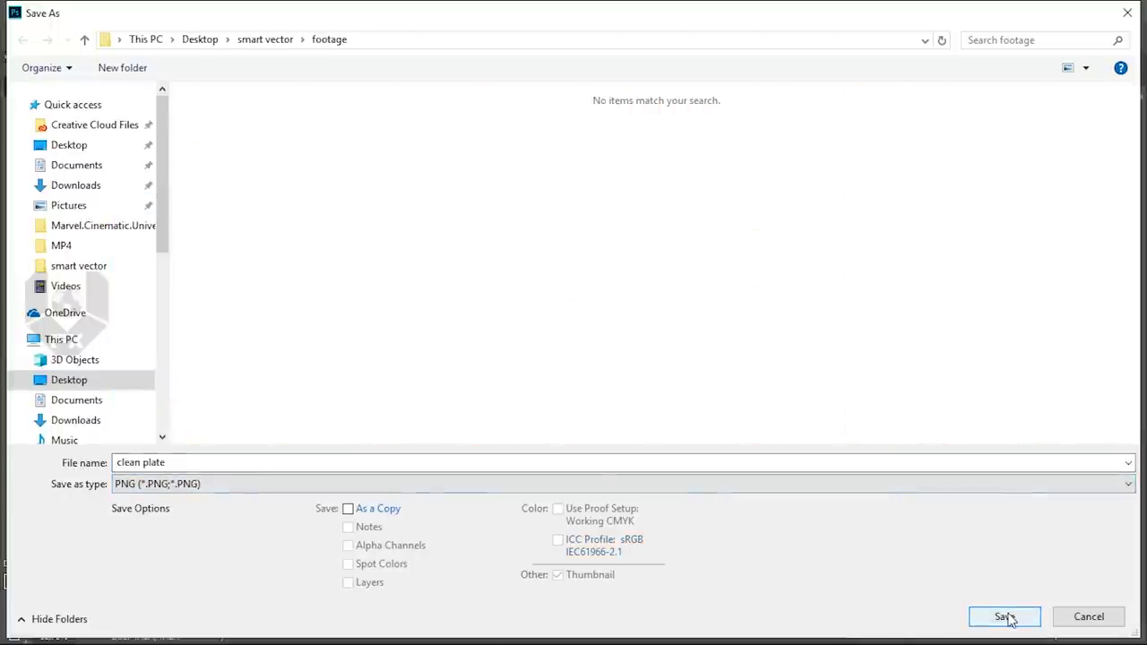
pyautogui.click(1006, 617)
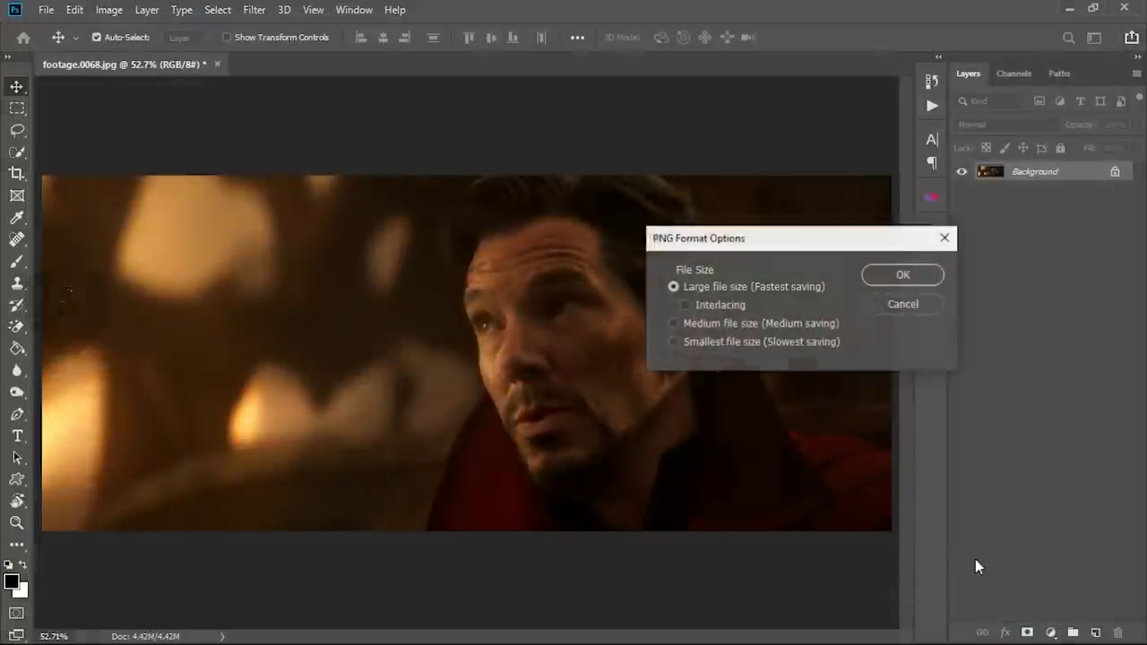
pyautogui.click(883, 283)
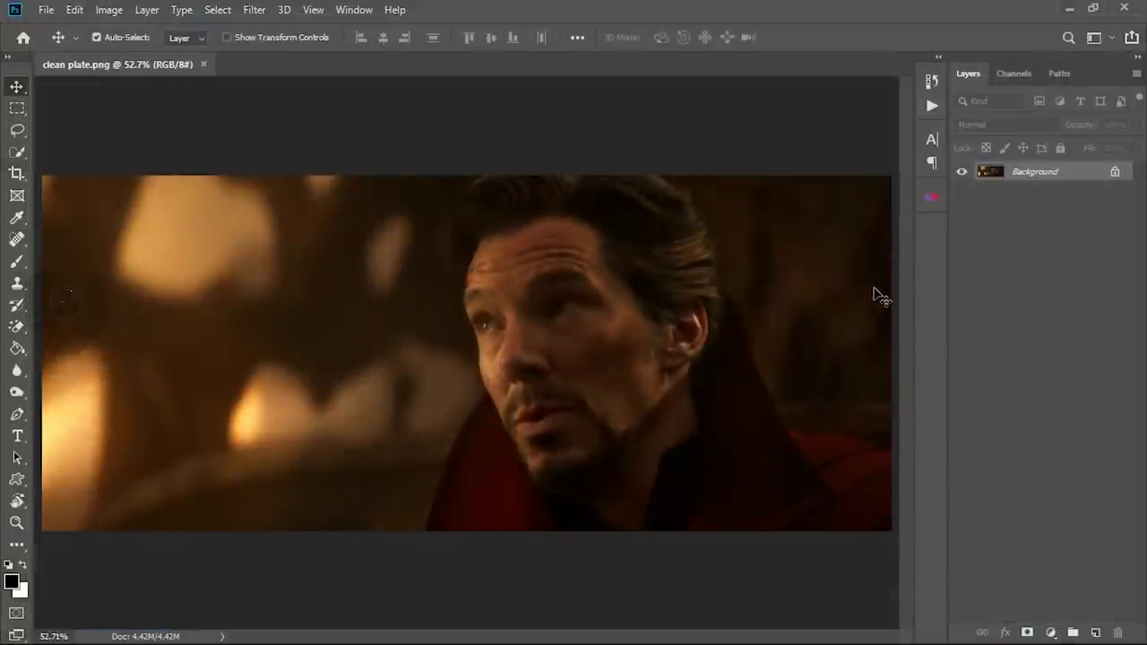
# Switch back to Nuke, read in clean plate.png from the footage folder, and place its node beside Read1.
pyautogui.click(1069, 8)
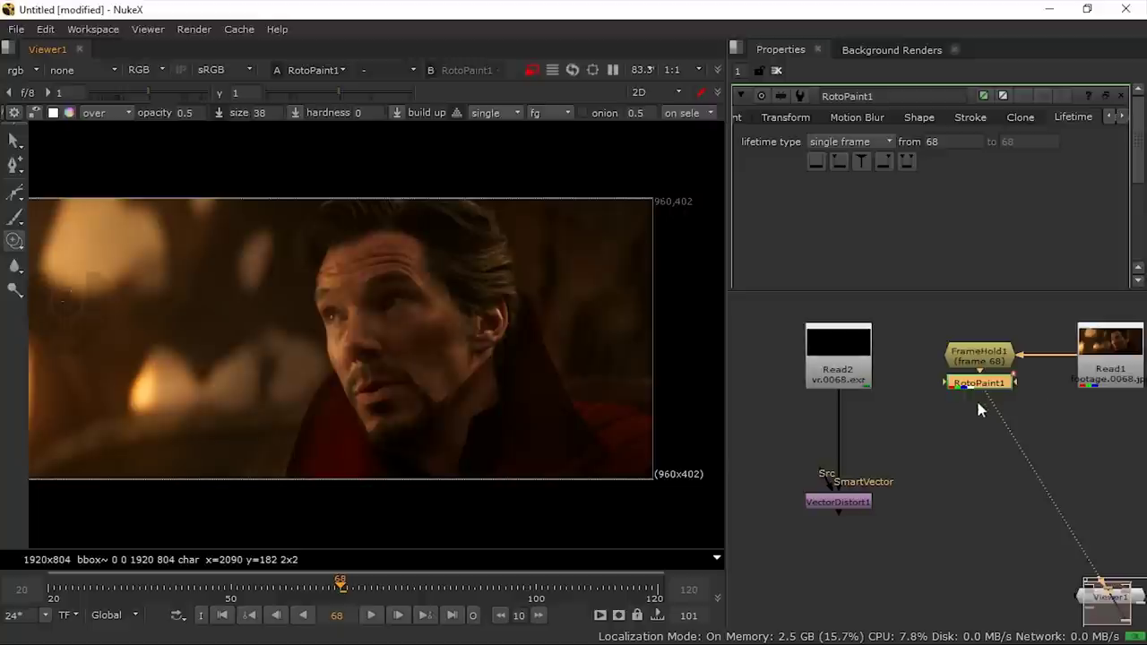
pyautogui.press('r')
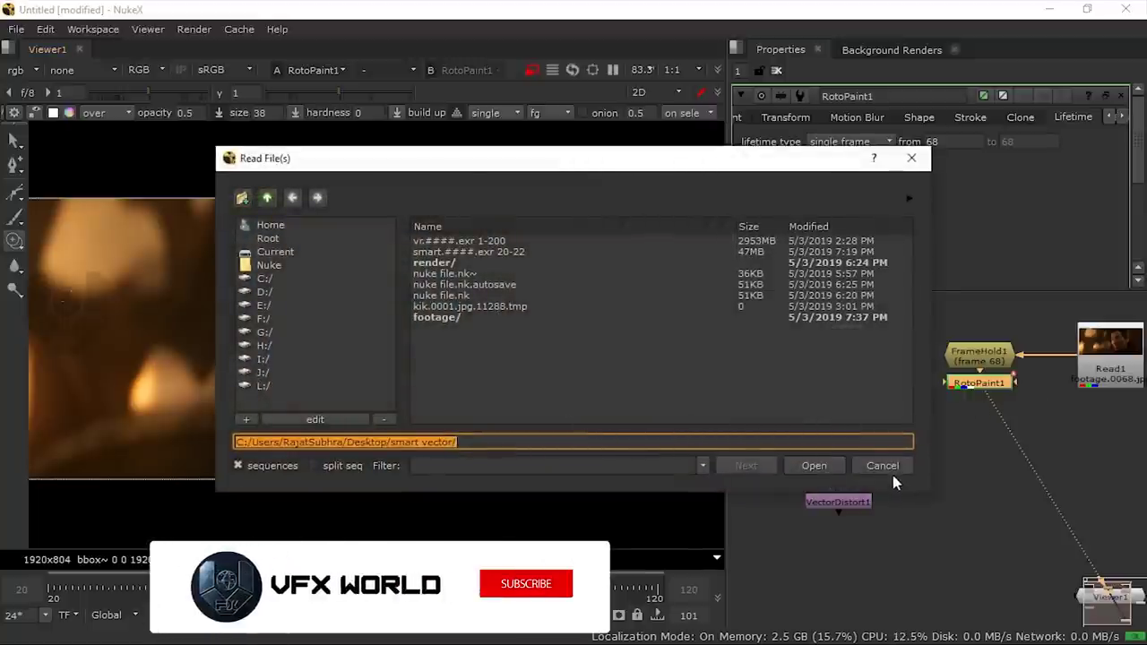
pyautogui.doubleClick(440, 318)
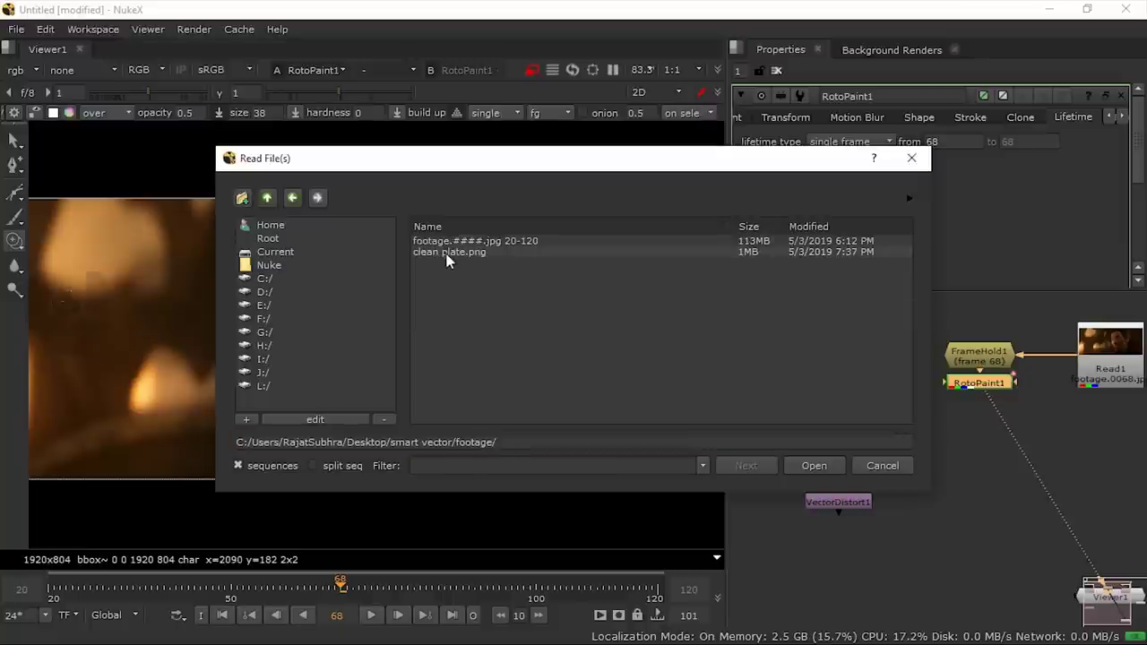
pyautogui.click(451, 254)
pyautogui.click(814, 466)
pyautogui.moveTo(934, 414); pyautogui.dragTo(908, 417)
pyautogui.moveTo(909, 417); pyautogui.dragTo(799, 435, button='middle')
pyautogui.moveTo(791, 406); pyautogui.dragTo(1062, 381)
pyautogui.moveTo(1061, 380); pyautogui.dragTo(953, 403, button='middle')
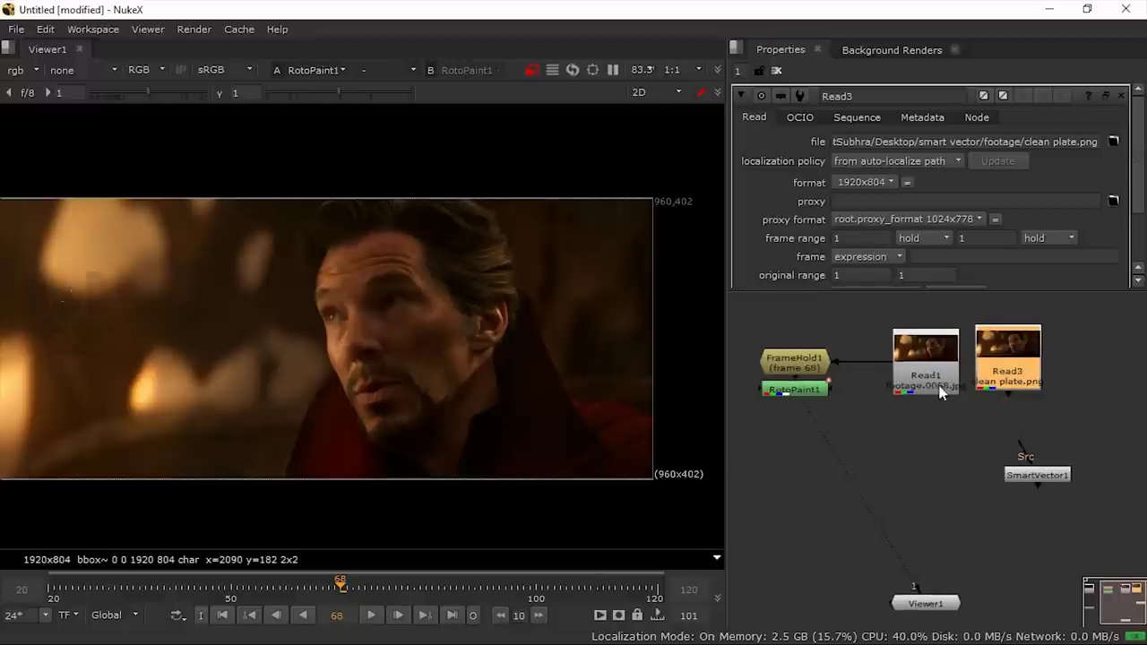
# Compare the original footage with the Photoshop clean plate in the viewer, examining the cheek scar area up close.
pyautogui.scroll(5, 939, 389)
pyautogui.click(888, 392)
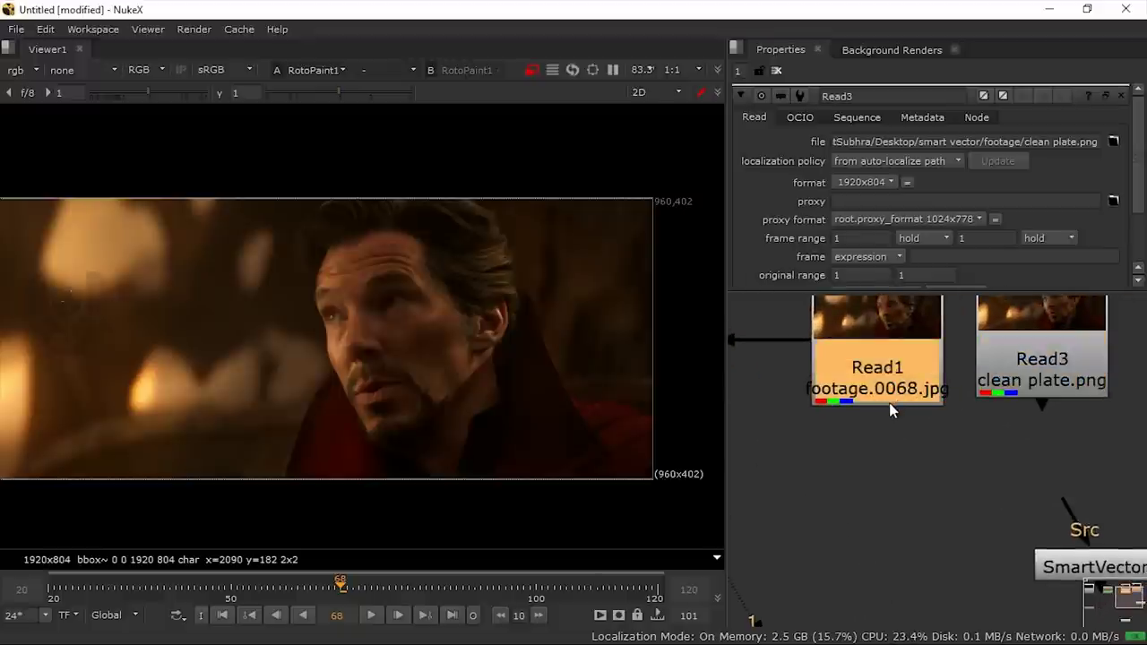
pyautogui.press('1')
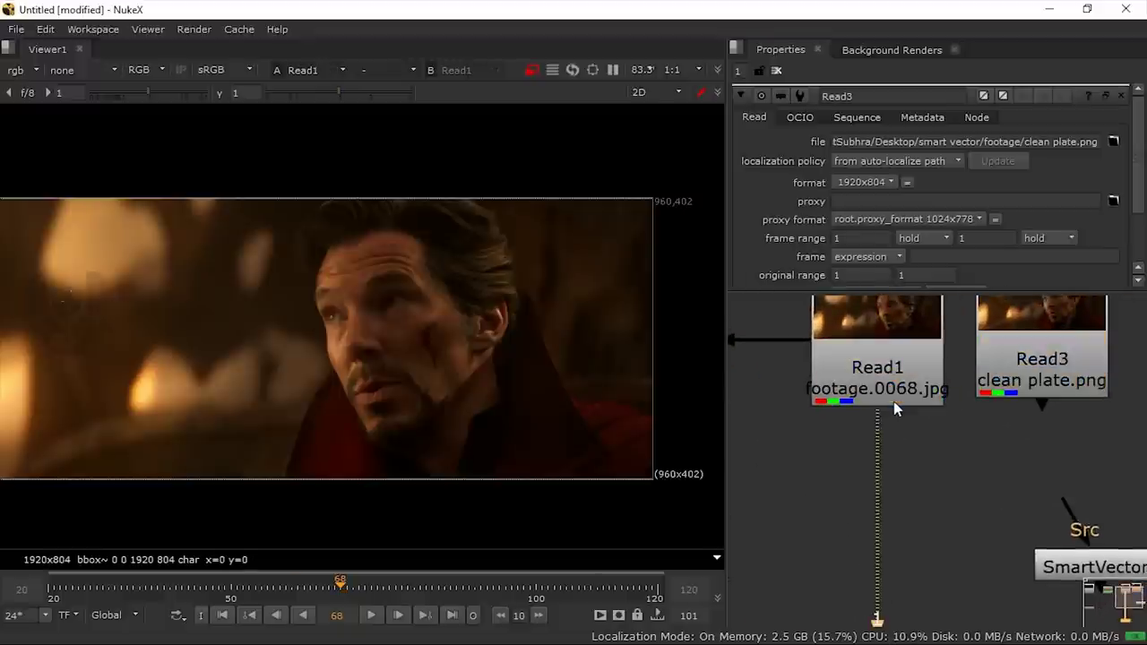
pyautogui.click(1010, 385)
pyautogui.press('2')
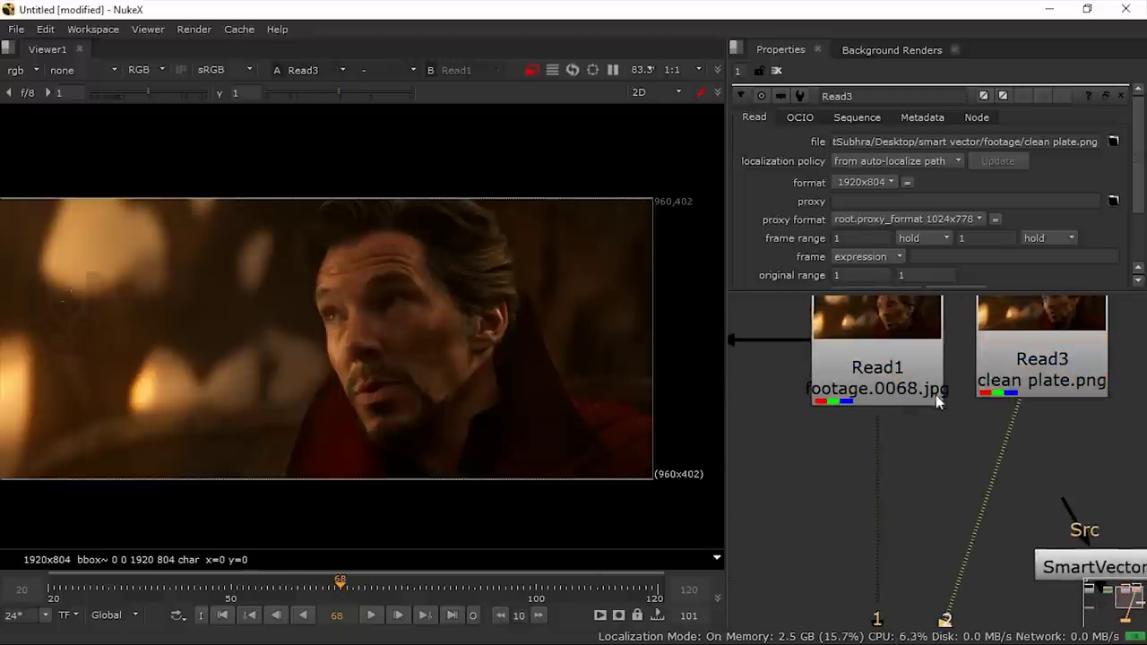
pyautogui.click(926, 391)
pyautogui.click(1012, 377)
pyautogui.press('2')
pyautogui.press('1')
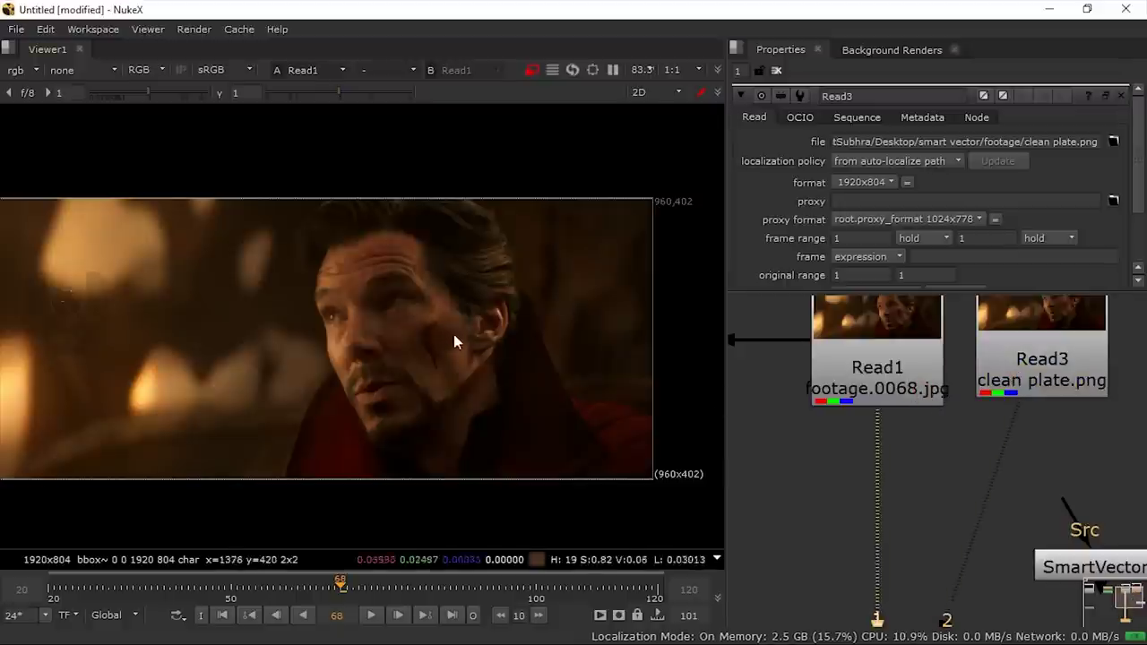
pyautogui.scroll(4, 471, 325)
pyautogui.press('2')
pyautogui.press('1')
pyautogui.press('2')
pyautogui.press('1')
pyautogui.scroll(-8, 846, 403)
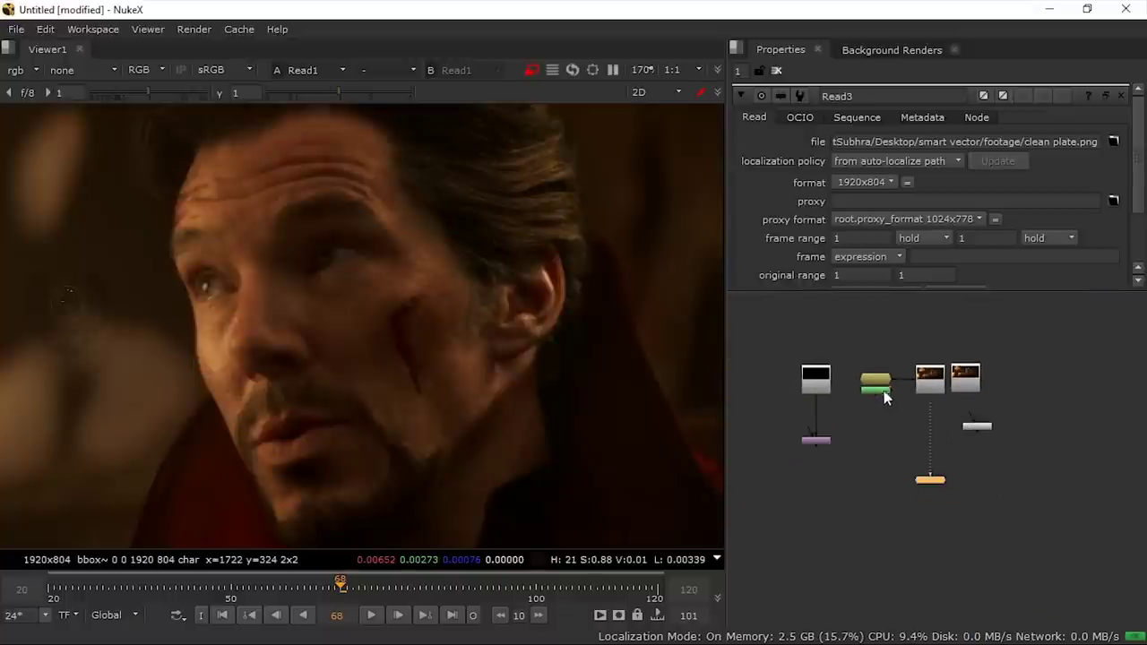
# Compare the RotoPaint1 result with the Photoshop clean plate in the viewer, examining the repaired cheek.
pyautogui.press('1')
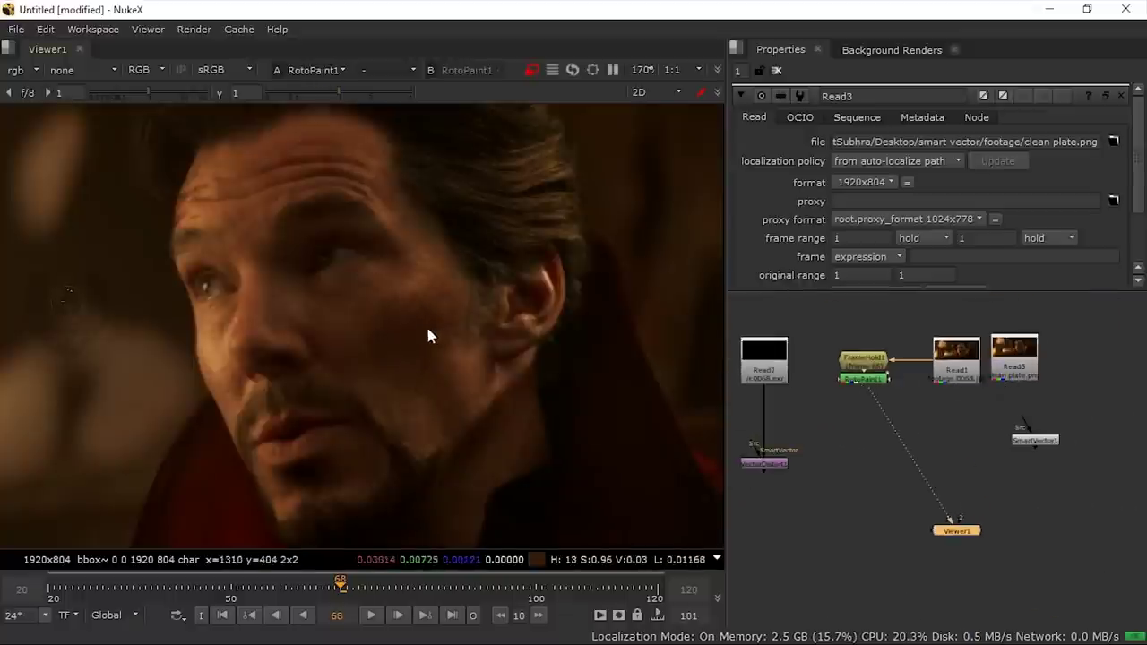
pyautogui.scroll(4, 427, 345)
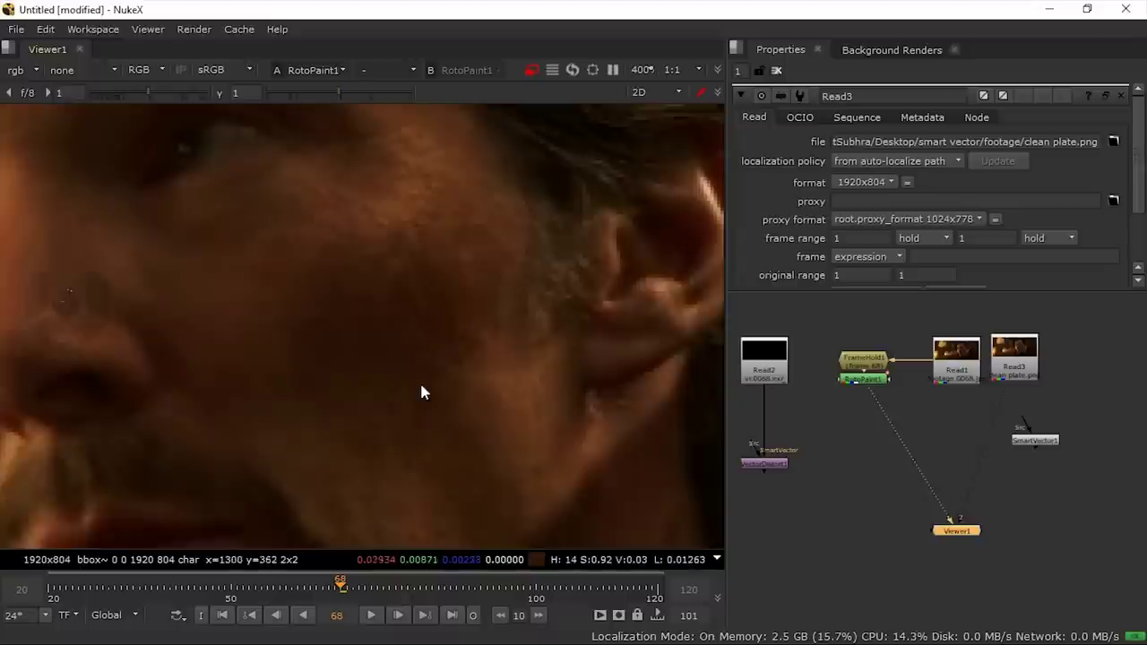
pyautogui.press('1')
pyautogui.scroll(-2, 443, 348)
pyautogui.press('2')
pyautogui.press('1')
pyautogui.press('2')
pyautogui.press('1')
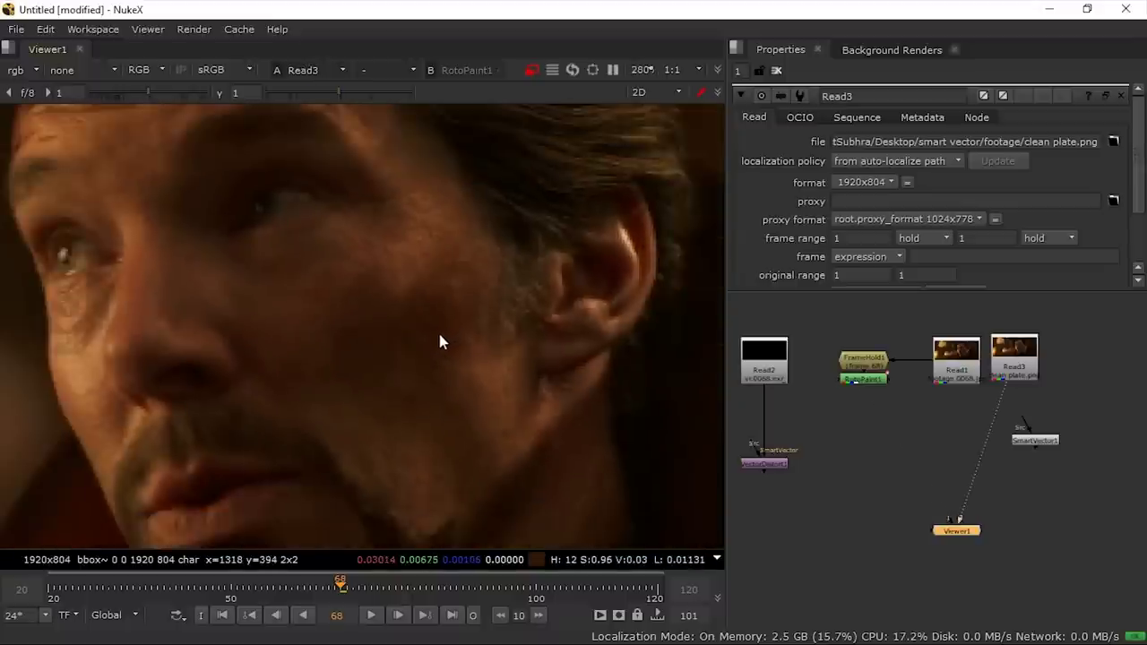
pyautogui.press('2')
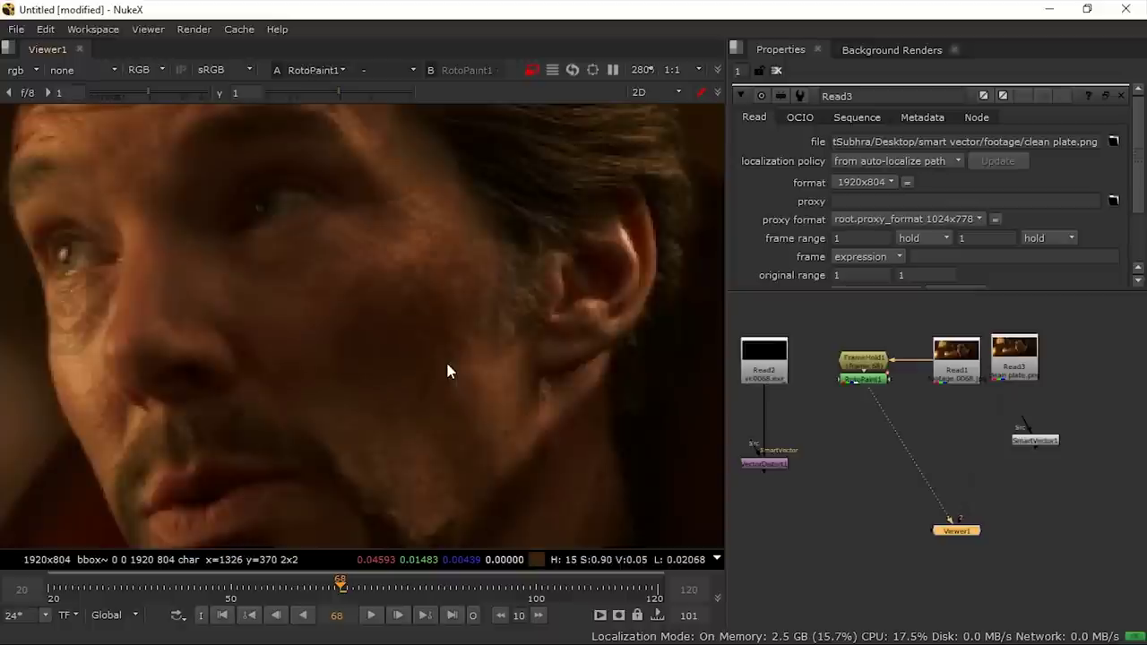
pyautogui.press('1')
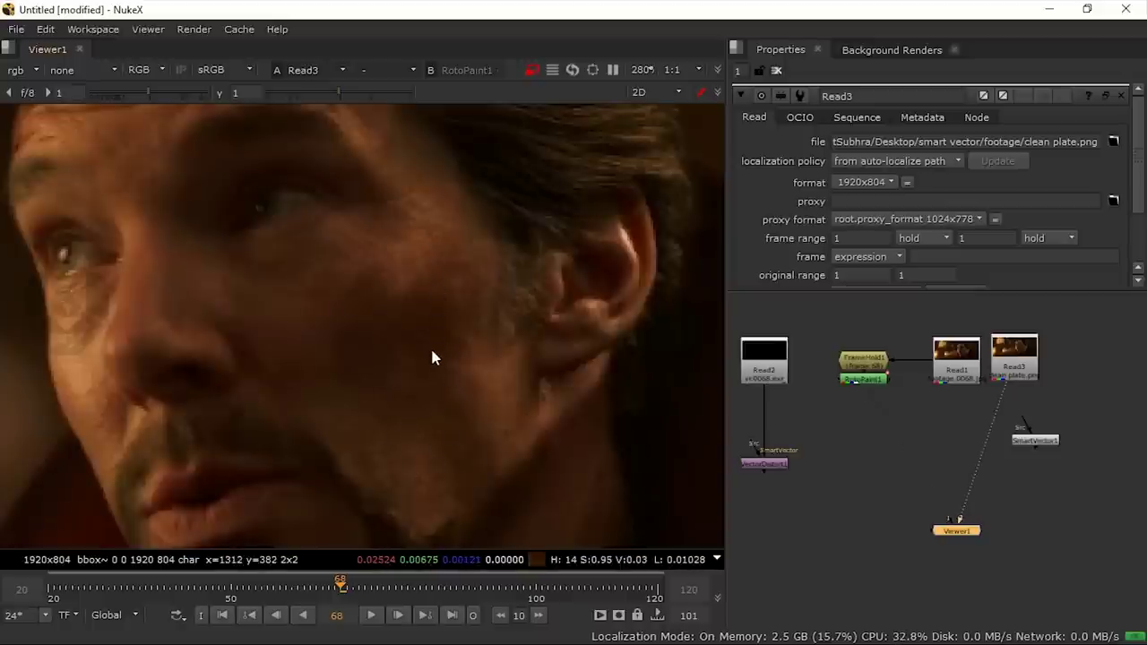
pyautogui.press('2')
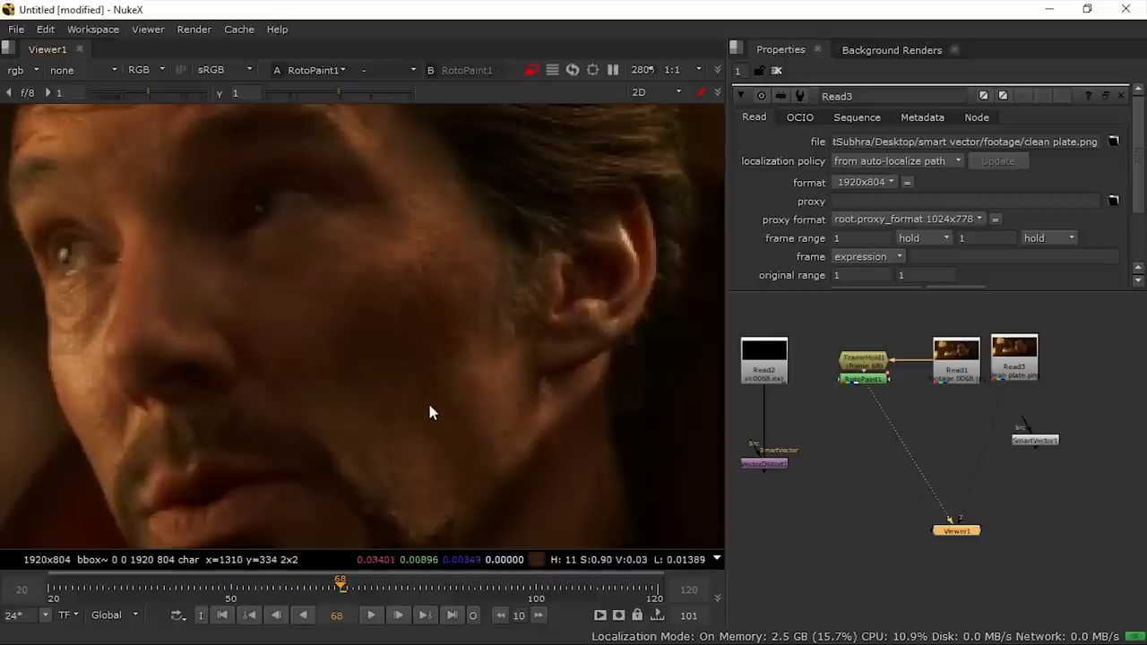
pyautogui.press('1')
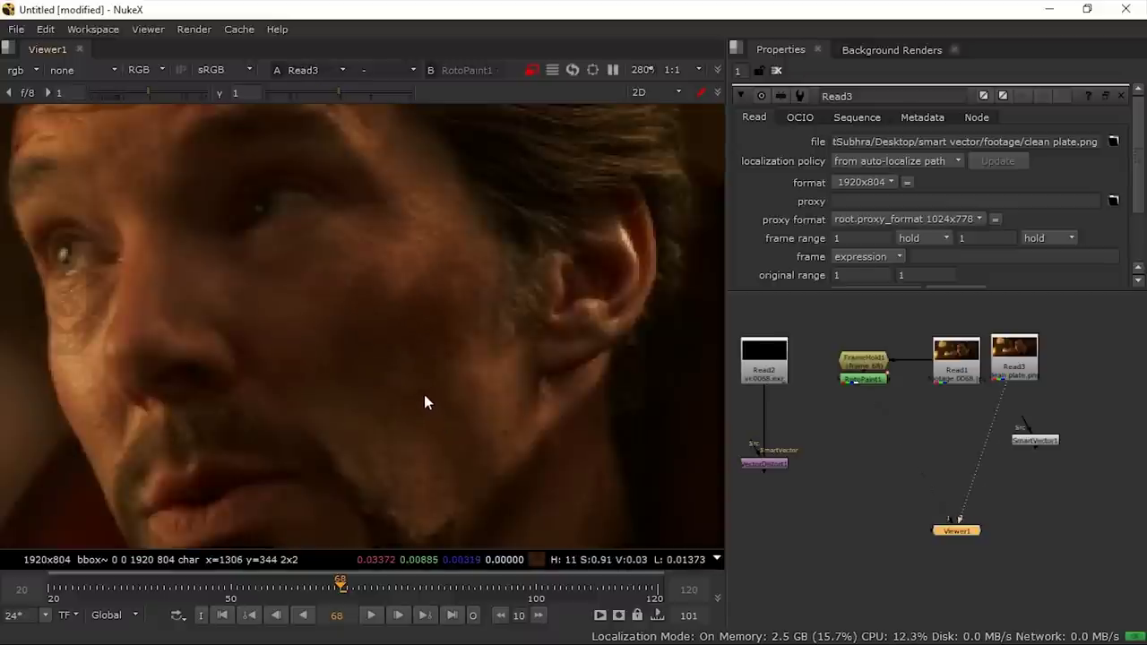
pyautogui.press('2')
pyautogui.press('1')
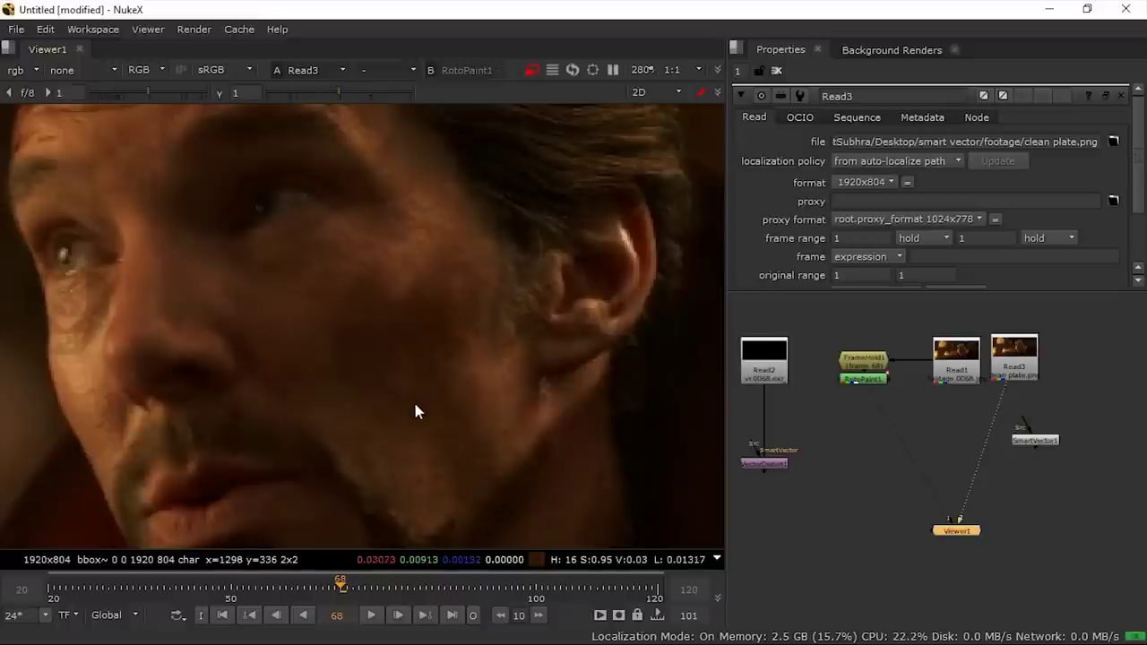
pyautogui.moveTo(419, 400); pyautogui.dragTo(435, 397, button='middle')
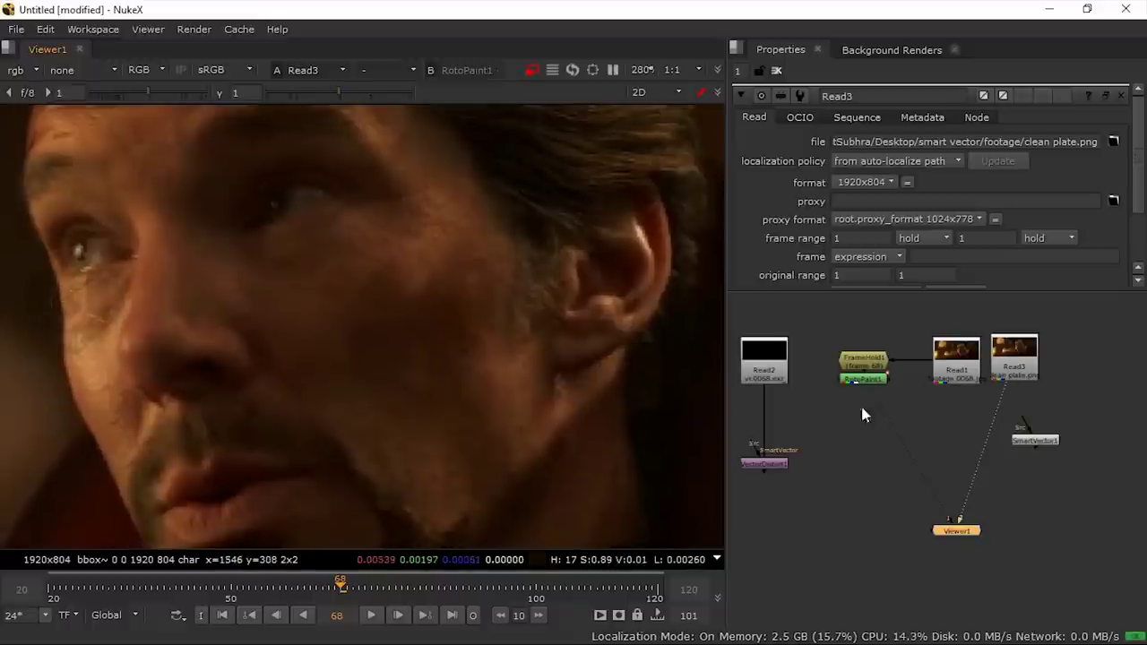
# Move the clean plate Read node and SmartVector1 away from the footage nodes, and view RotoPaint1 through the viewer.
pyautogui.moveTo(1013, 381); pyautogui.dragTo(1048, 381)
pyautogui.moveTo(1036, 439); pyautogui.dragTo(1065, 440)
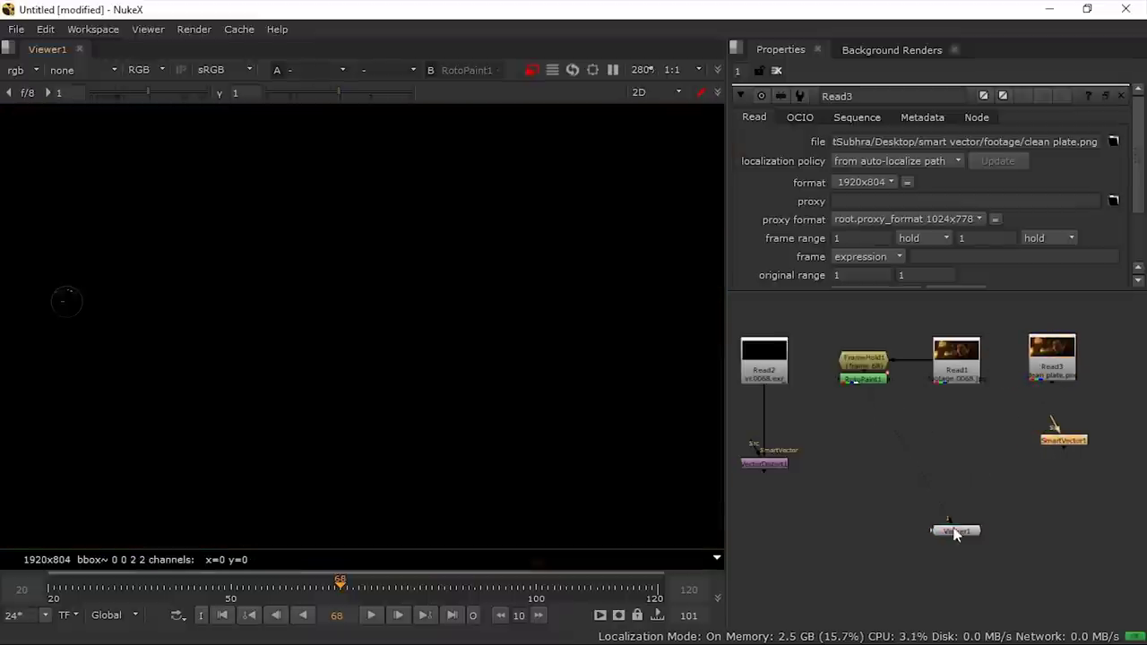
pyautogui.moveTo(953, 531)
pyautogui.mouseDown()
pyautogui.moveTo(864, 547)
pyautogui.moveTo(957, 540)
pyautogui.mouseUp()
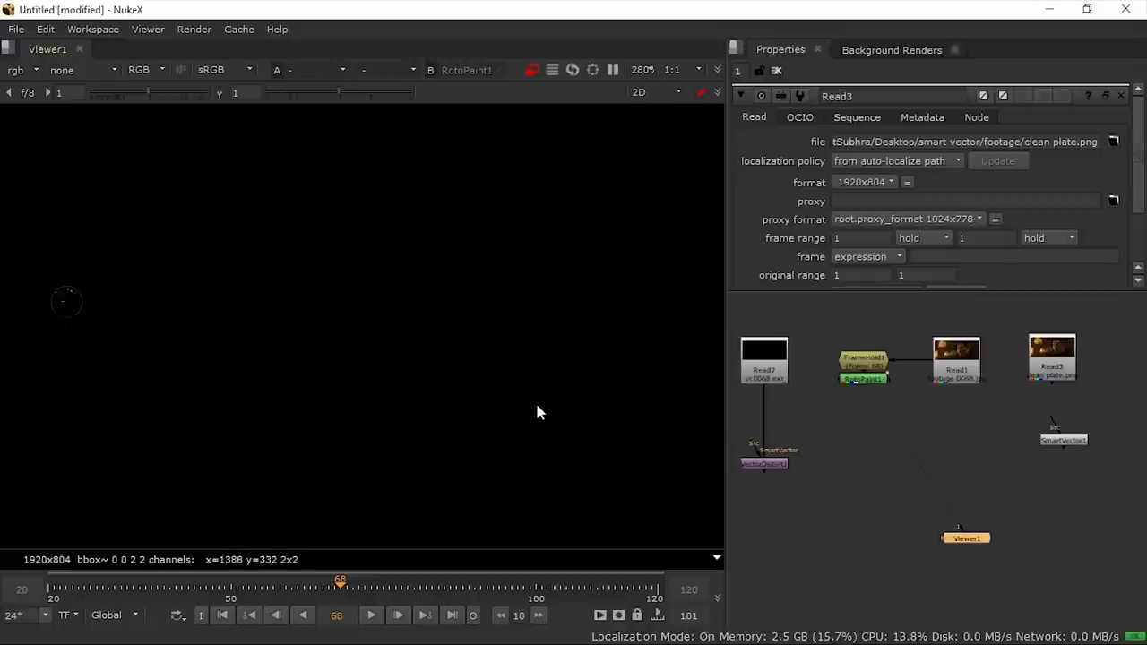
pyautogui.scroll(-5, 534, 410)
pyautogui.doubleClick(871, 380)
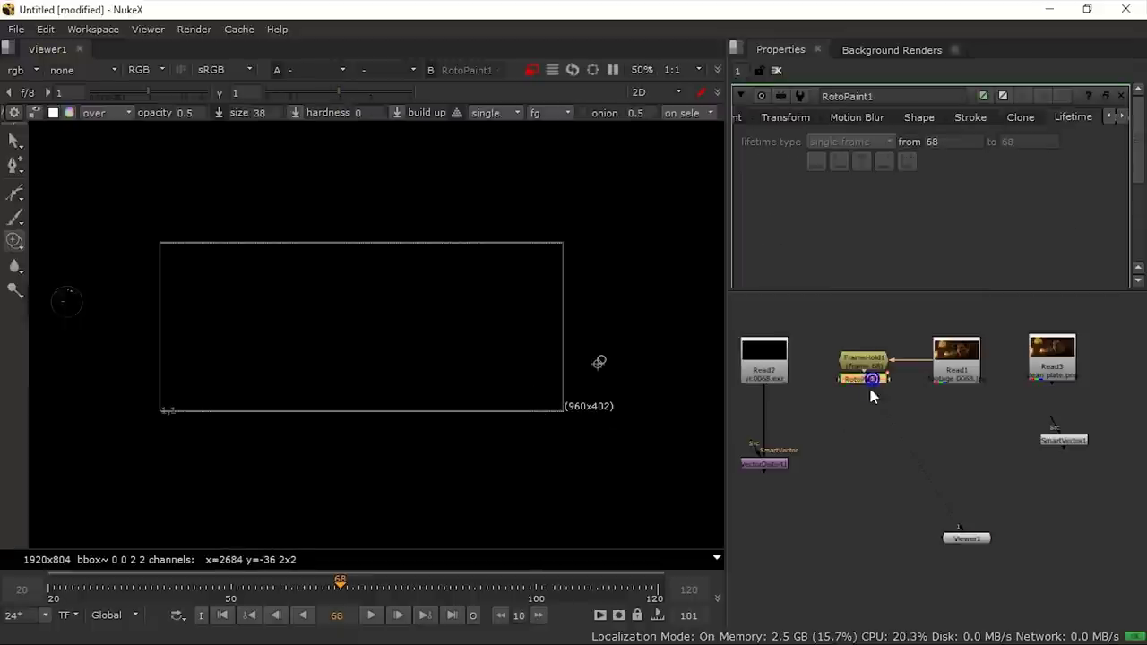
pyautogui.press('1')
pyautogui.scroll(4, 448, 314)
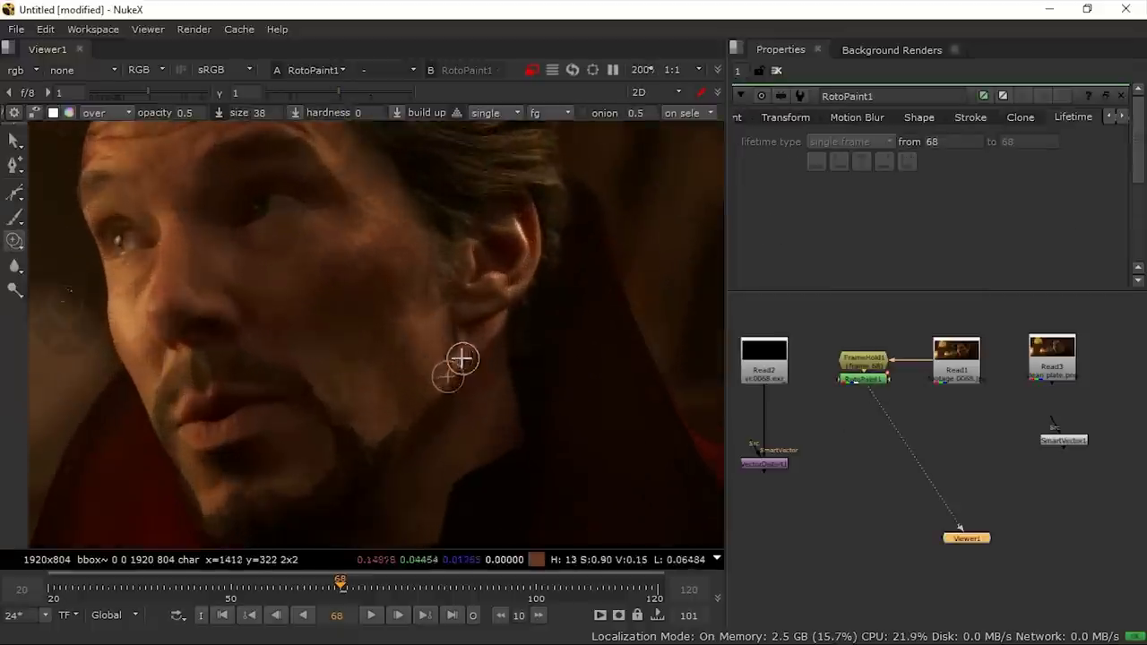
pyautogui.moveTo(431, 325); pyautogui.dragTo(461, 353, button='middle')
# Add a Roto node after RotoPaint1 and position it just below that node.
pyautogui.click(863, 379)
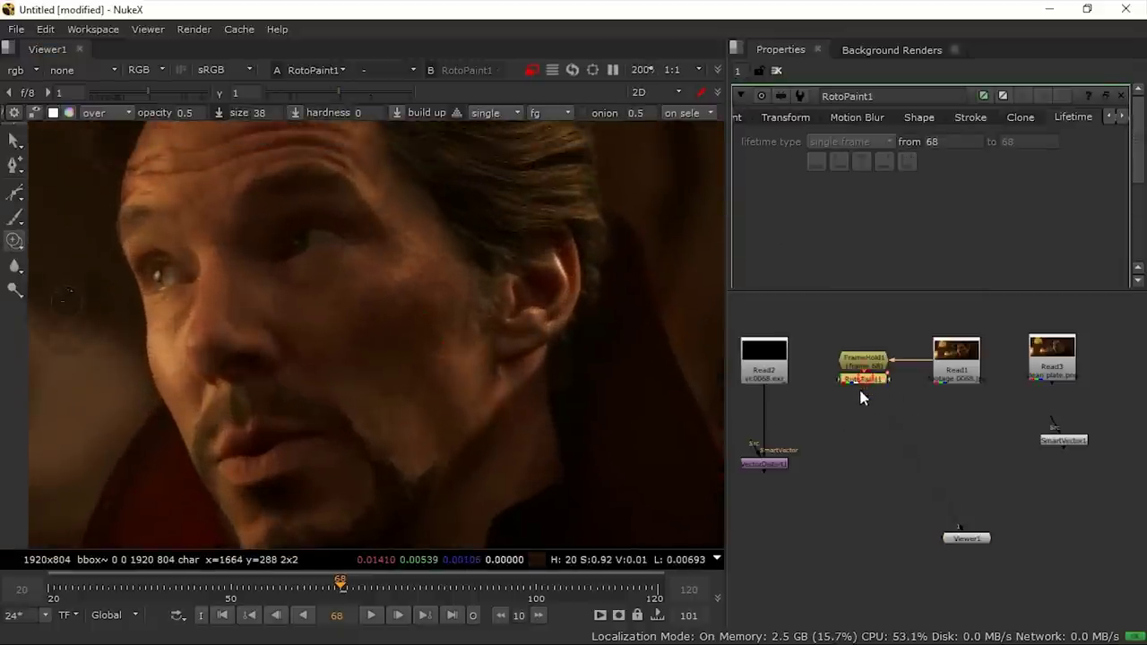
pyautogui.scroll(3, 860, 384)
pyautogui.press('o')
pyautogui.moveTo(869, 392); pyautogui.dragTo(867, 413)
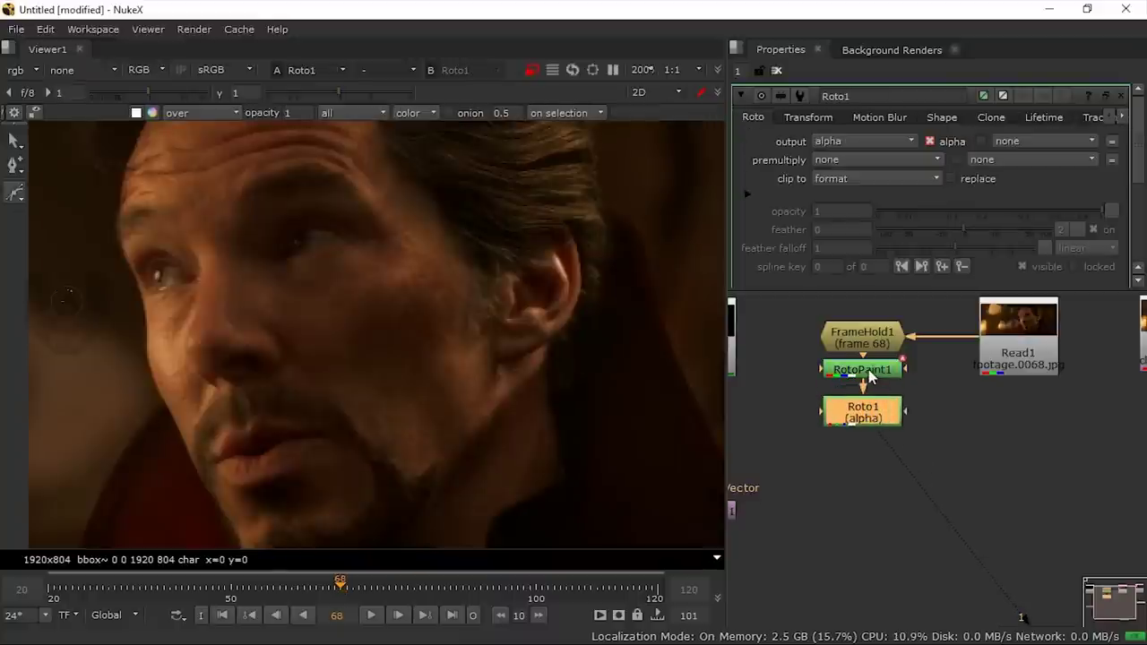
# Disable RotoPaint1 to expose the original cheek scar, and draw a closed Roto1 shape around the whole scar.
pyautogui.click(867, 378)
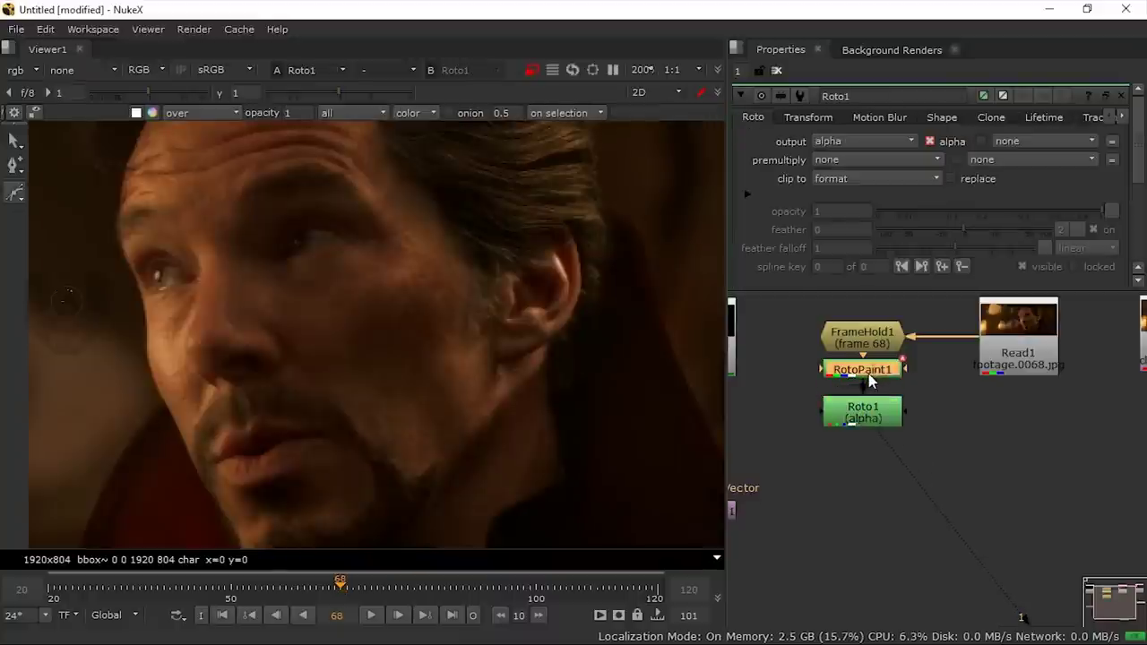
pyautogui.press('d')
pyautogui.scroll(3, 394, 295)
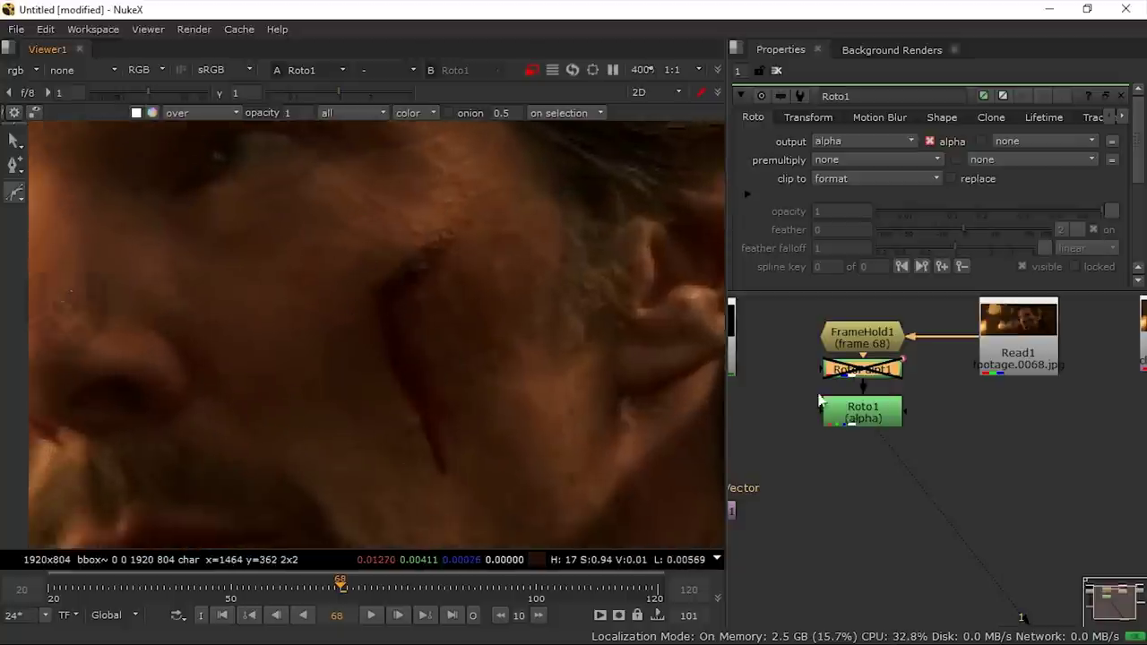
pyautogui.click(864, 412)
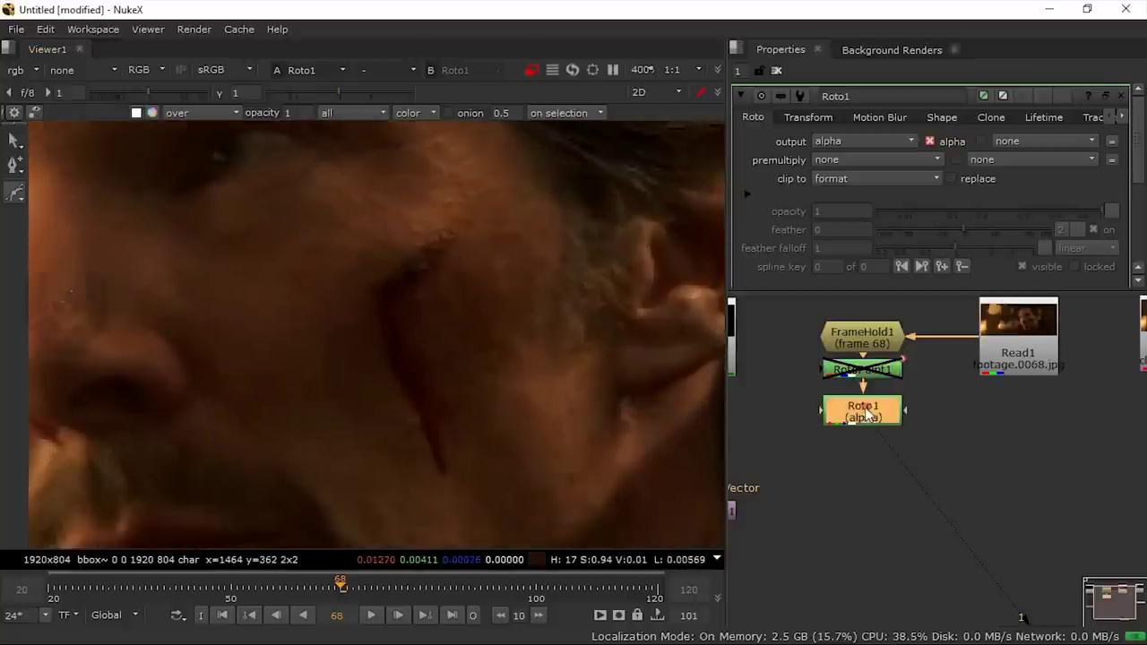
pyautogui.click(430, 218)
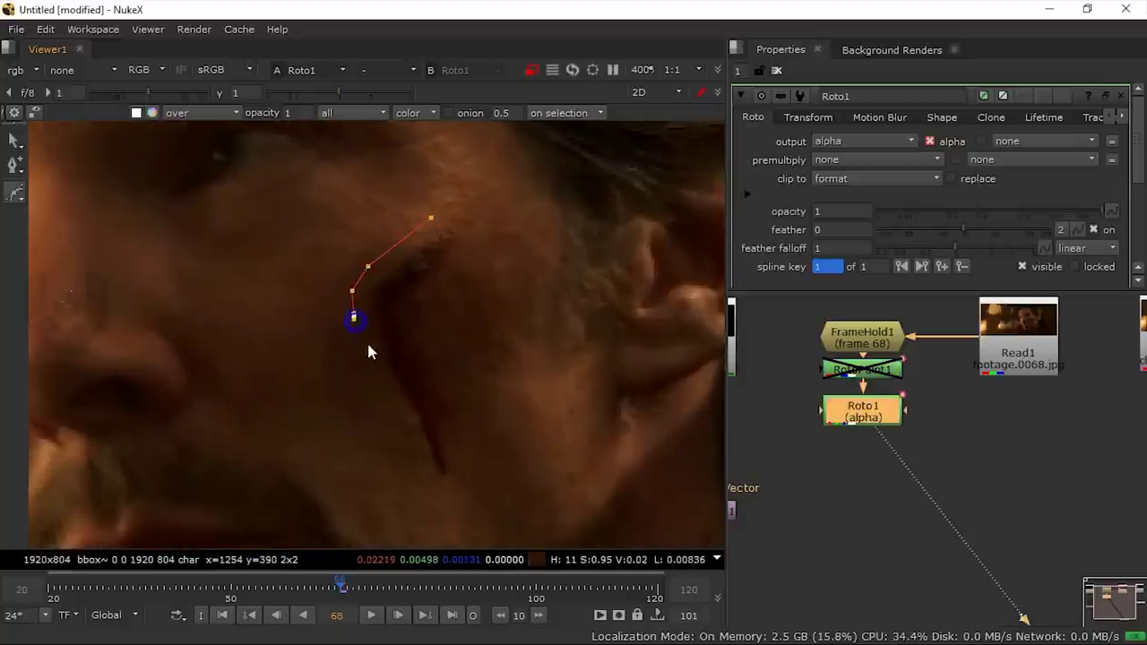
pyautogui.click(384, 405)
pyautogui.click(416, 467)
pyautogui.click(431, 488)
pyautogui.click(454, 490)
pyautogui.click(467, 412)
pyautogui.click(451, 369)
pyautogui.click(436, 330)
pyautogui.click(436, 298)
pyautogui.click(453, 273)
pyautogui.click(474, 245)
pyautogui.click(482, 202)
pyautogui.click(448, 204)
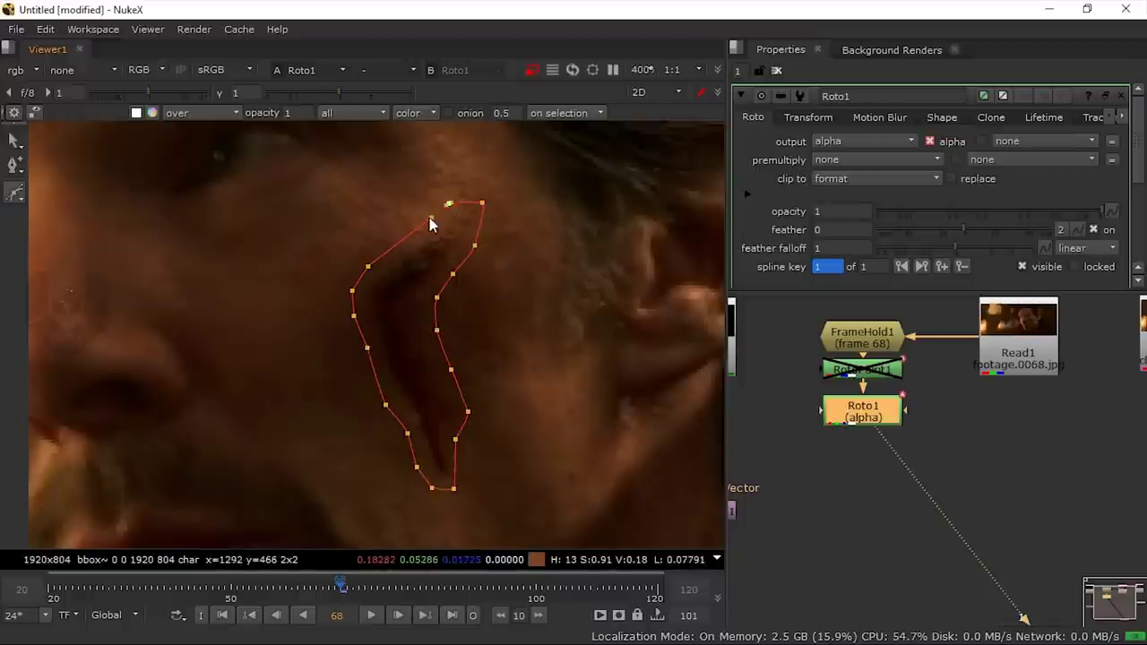
pyautogui.click(431, 217)
# Smooth all points of the Roto1 shape and adjust the points around the scar's lower tip.
pyautogui.moveTo(563, 153); pyautogui.dragTo(326, 494)
pyautogui.click(517, 403)
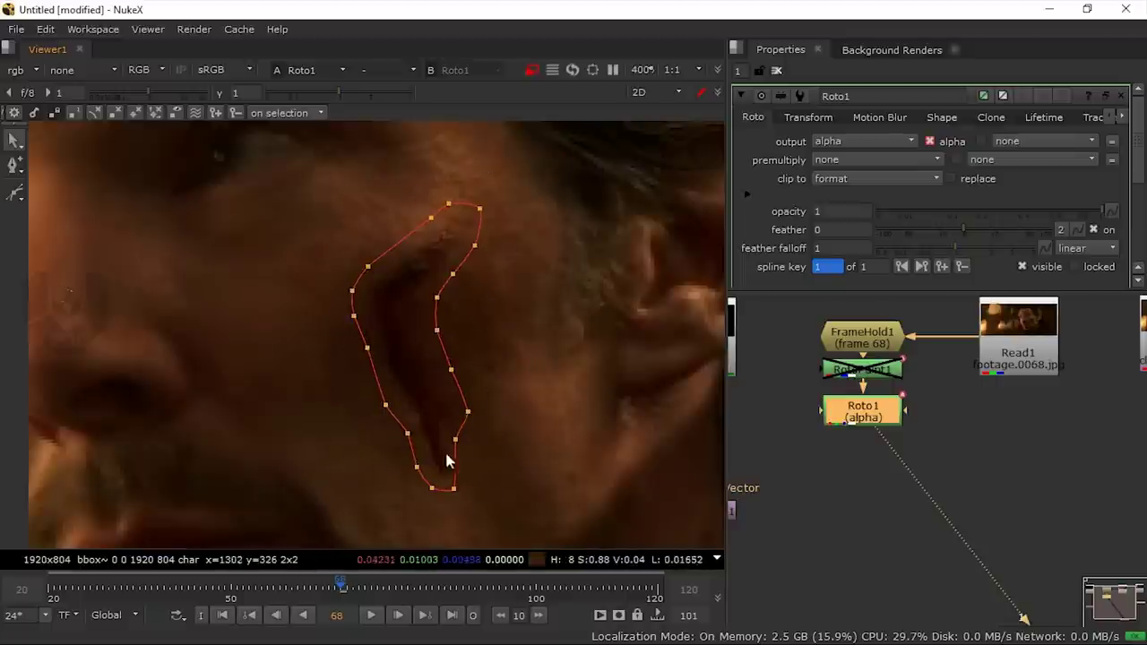
pyautogui.moveTo(461, 427)
pyautogui.mouseDown()
pyautogui.moveTo(469, 418)
pyautogui.moveTo(459, 445)
pyautogui.mouseUp()
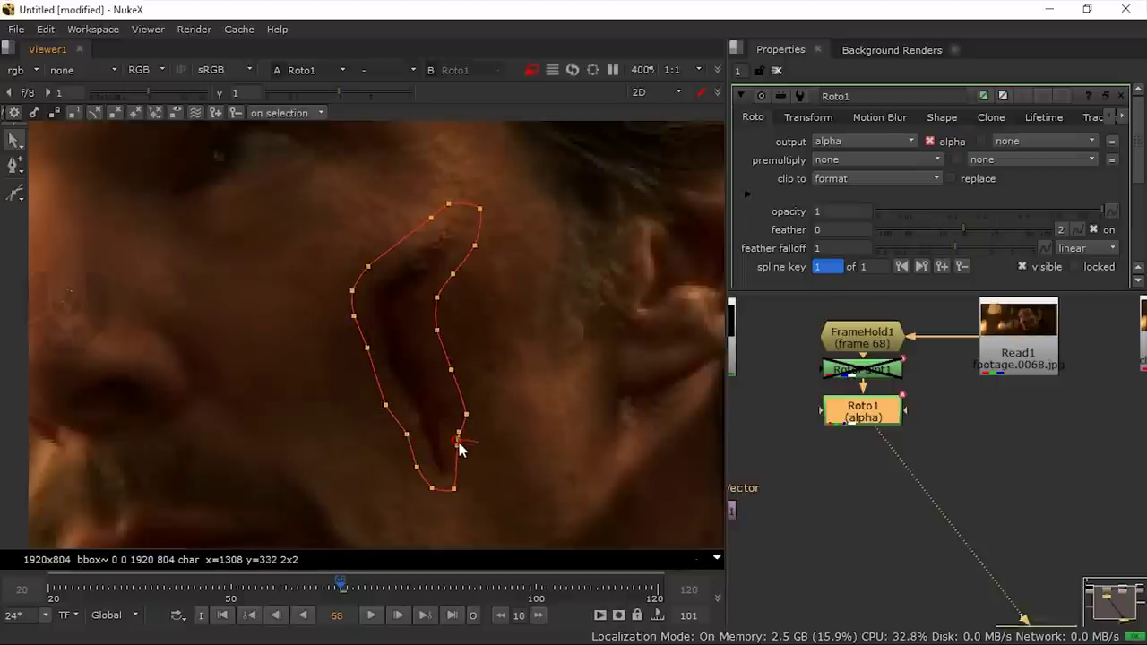
pyautogui.moveTo(454, 488); pyautogui.dragTo(459, 485)
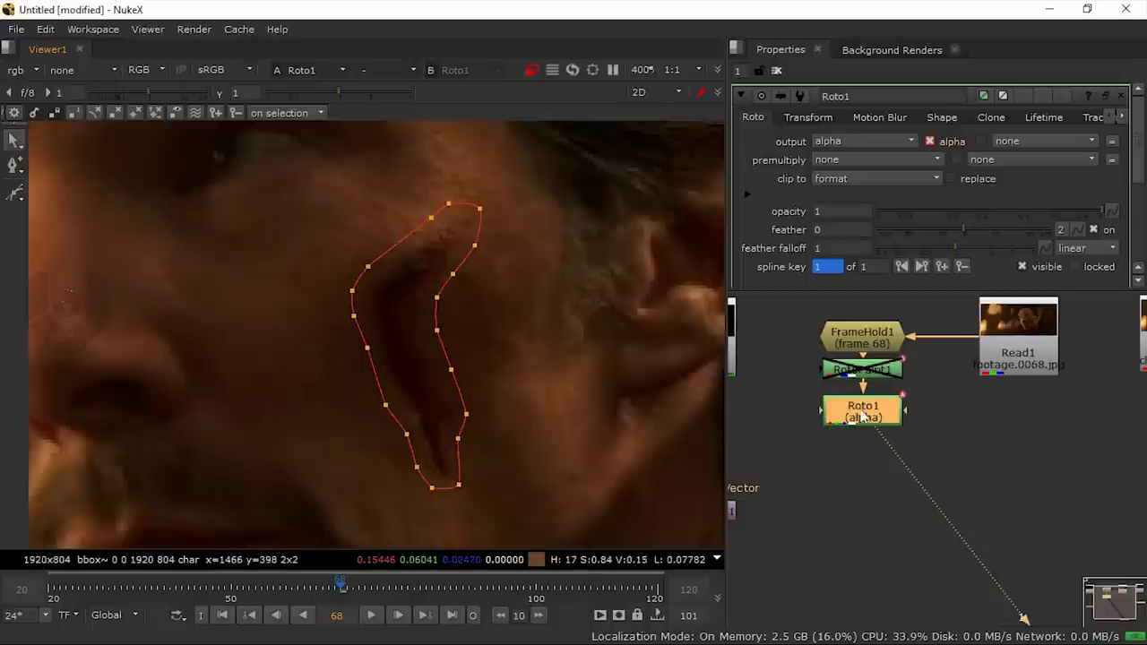
# Select all clone strokes in RotoPaint1 and set their lifetime type to all frames.
pyautogui.doubleClick(862, 373)
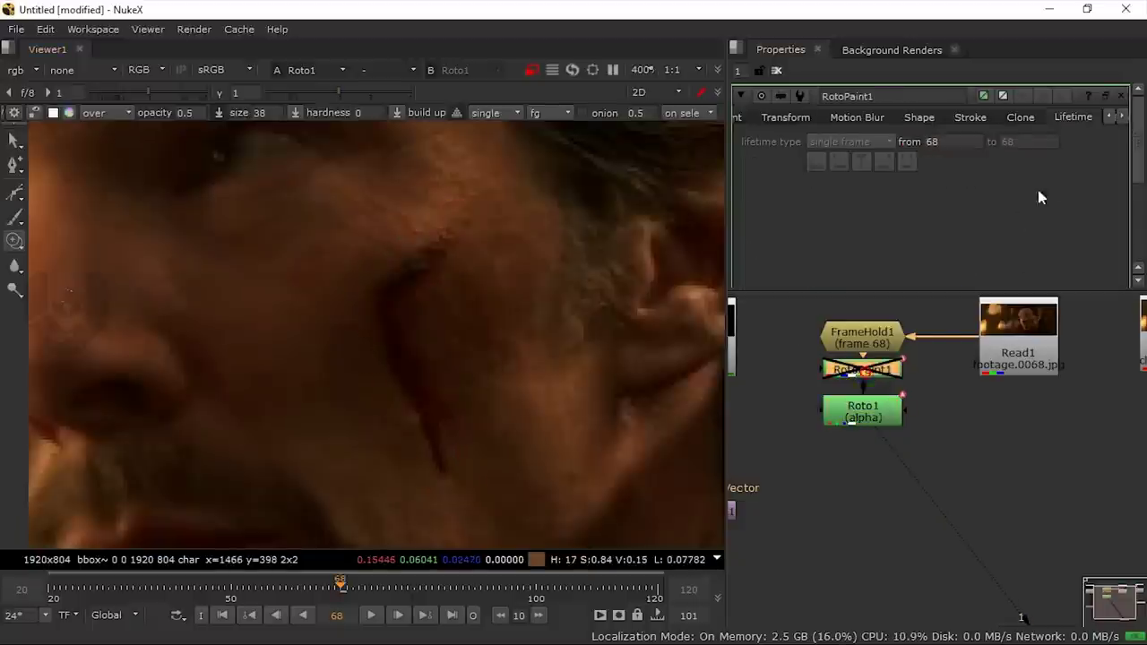
pyautogui.click(743, 122)
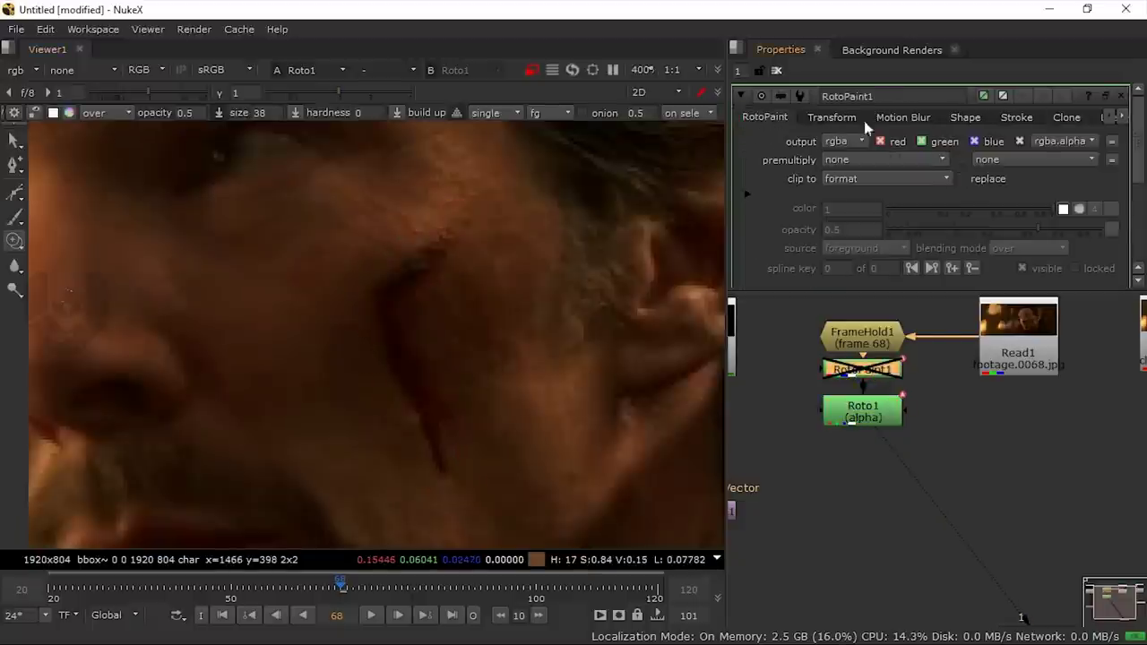
pyautogui.moveTo(1135, 185)
pyautogui.mouseDown()
pyautogui.moveTo(1134, 210)
pyautogui.moveTo(1055, 238)
pyautogui.mouseUp()
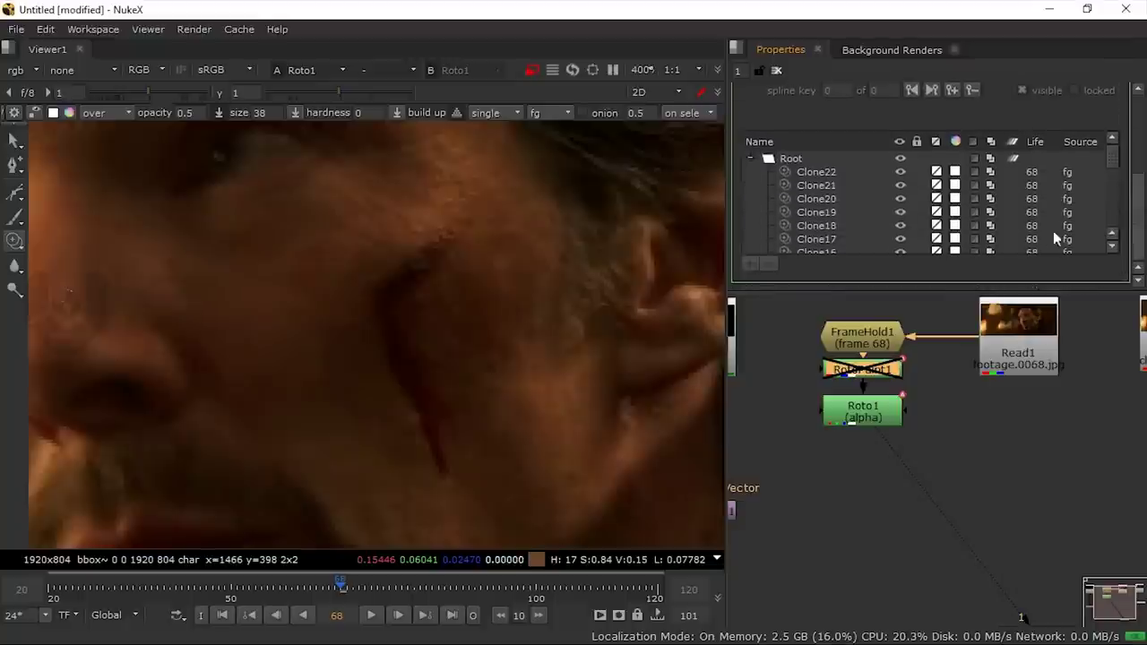
pyautogui.click(811, 173)
pyautogui.moveTo(1114, 164)
pyautogui.mouseDown()
pyautogui.moveTo(1103, 205)
pyautogui.moveTo(917, 249)
pyautogui.mouseUp()
pyautogui.keyDown('shift'); pyautogui.click(815, 240); pyautogui.keyUp('shift')
pyautogui.moveTo(1113, 228); pyautogui.dragTo(1113, 170)
pyautogui.moveTo(1135, 208); pyautogui.dragTo(1130, 134)
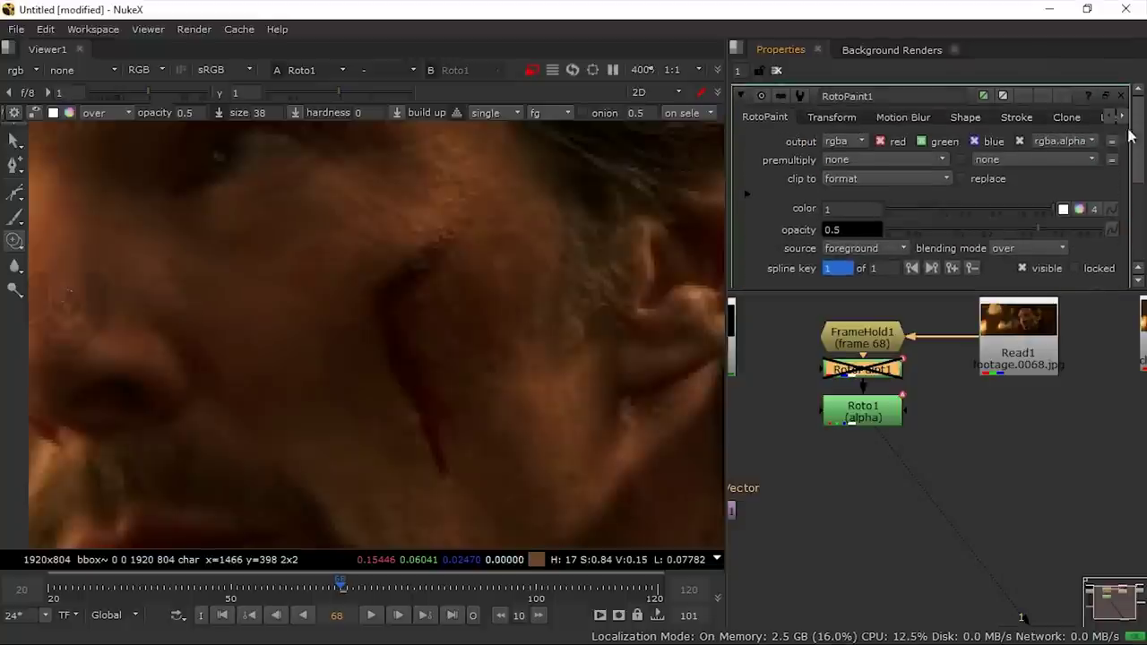
pyautogui.click(1100, 117)
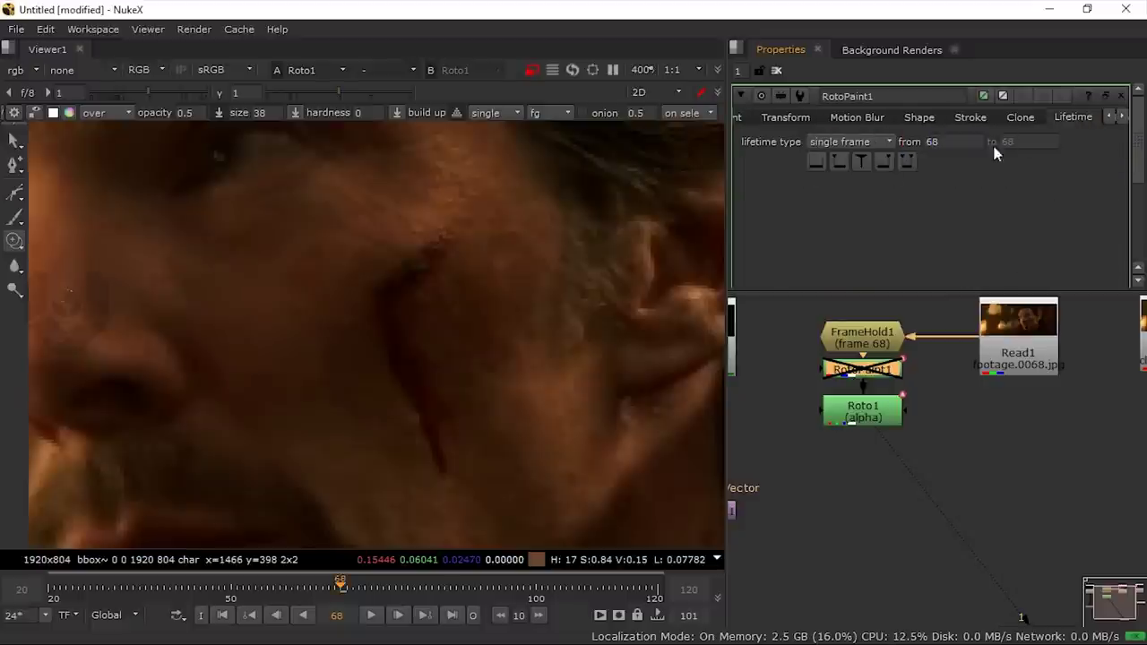
pyautogui.click(851, 146)
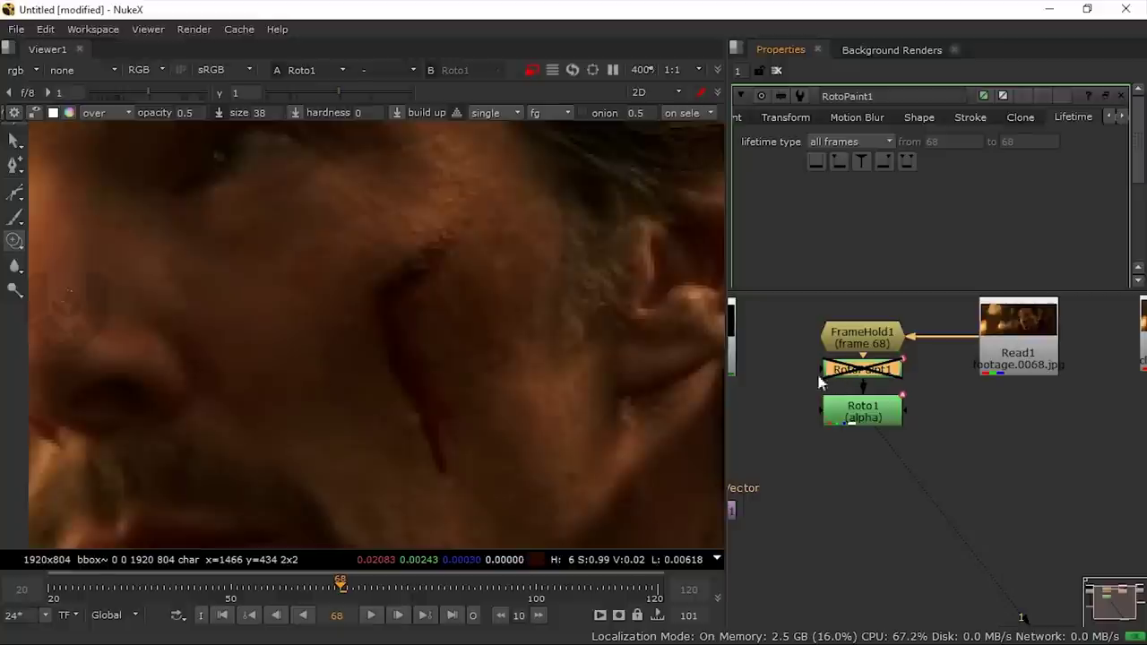
pyautogui.click(745, 119)
# Re-enable RotoPaint1 and switch from the Clone brush to the selection tool in the viewer.
pyautogui.press('d')
pyautogui.press('d')
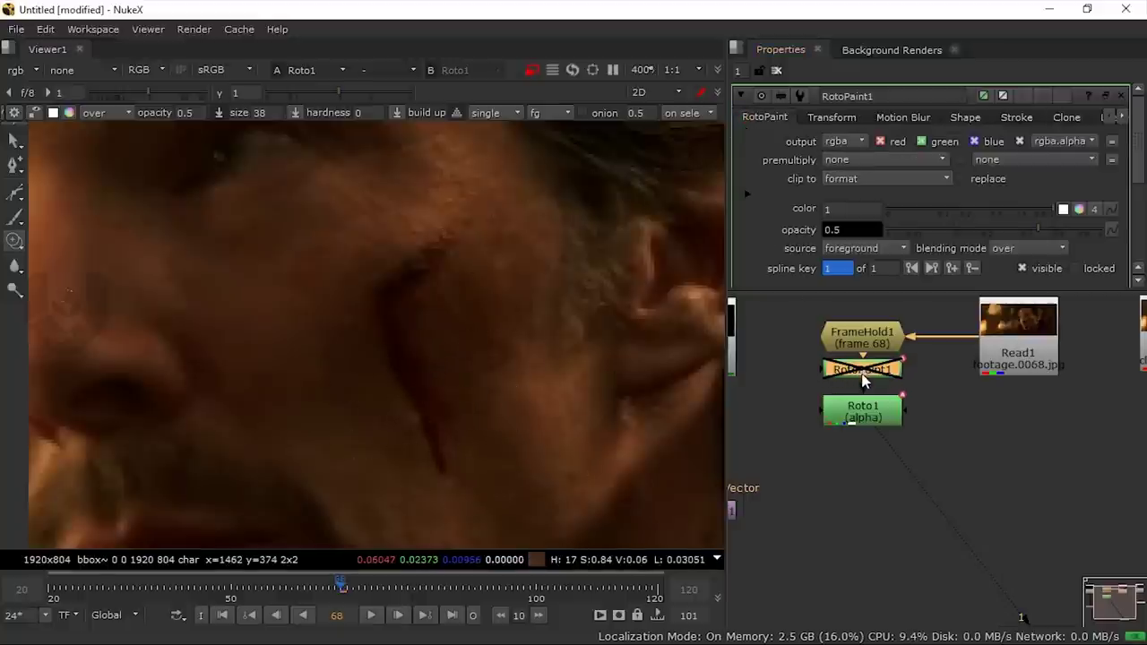
pyautogui.press('d')
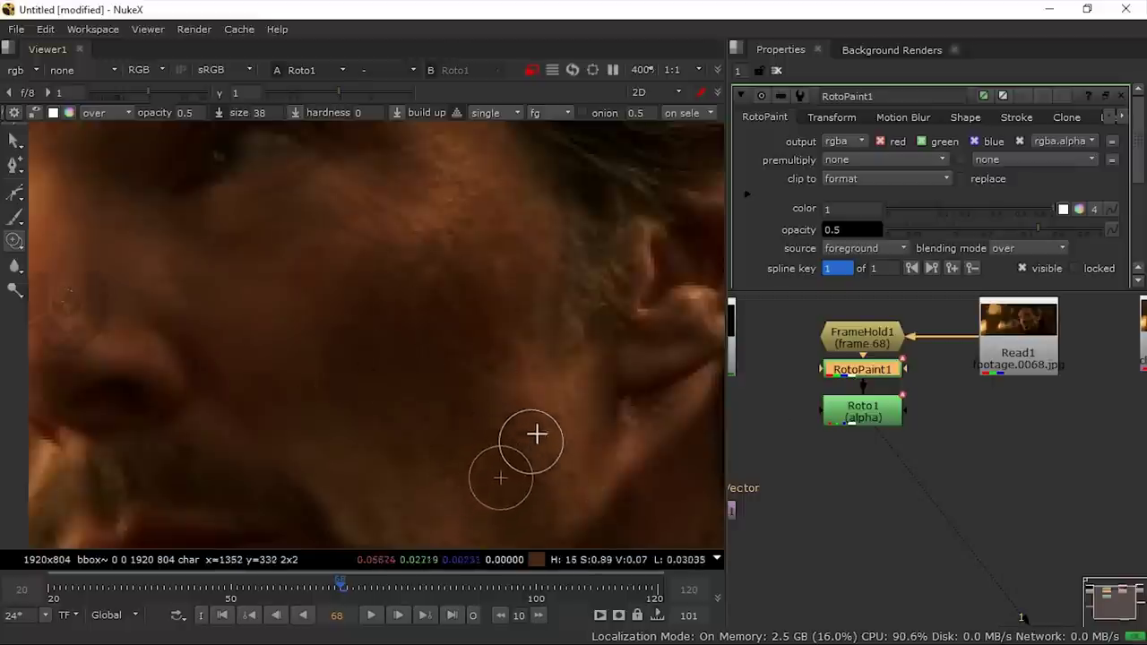
pyautogui.scroll(-5, 531, 441)
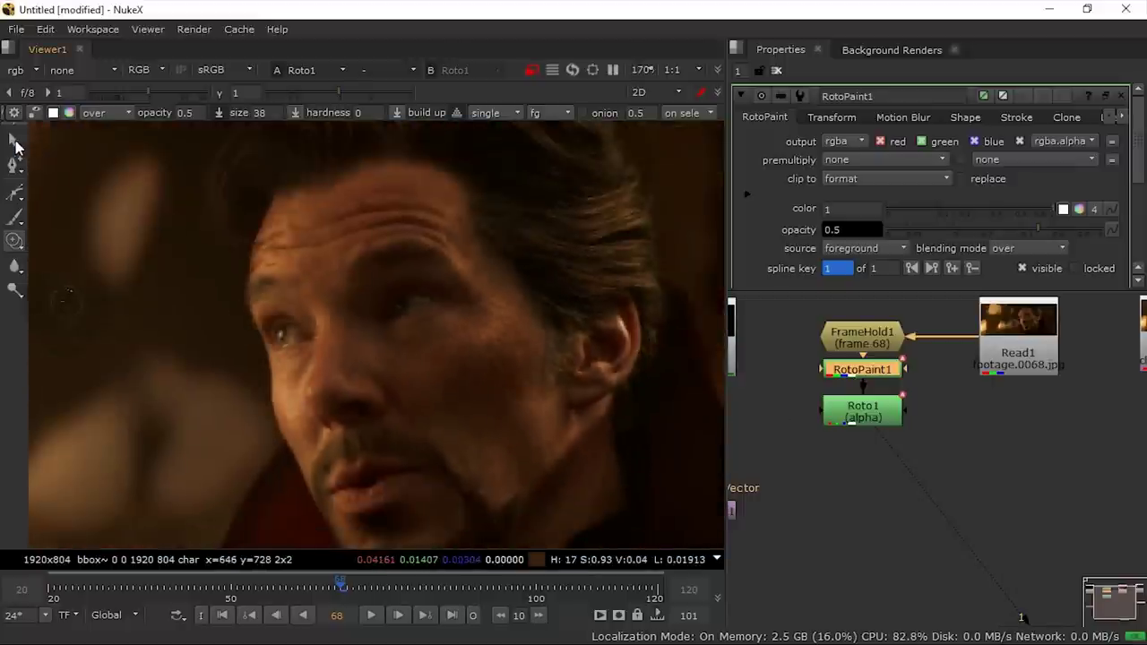
pyautogui.click(15, 144)
pyautogui.click(819, 483)
pyautogui.moveTo(819, 460); pyautogui.dragTo(868, 461, button='middle')
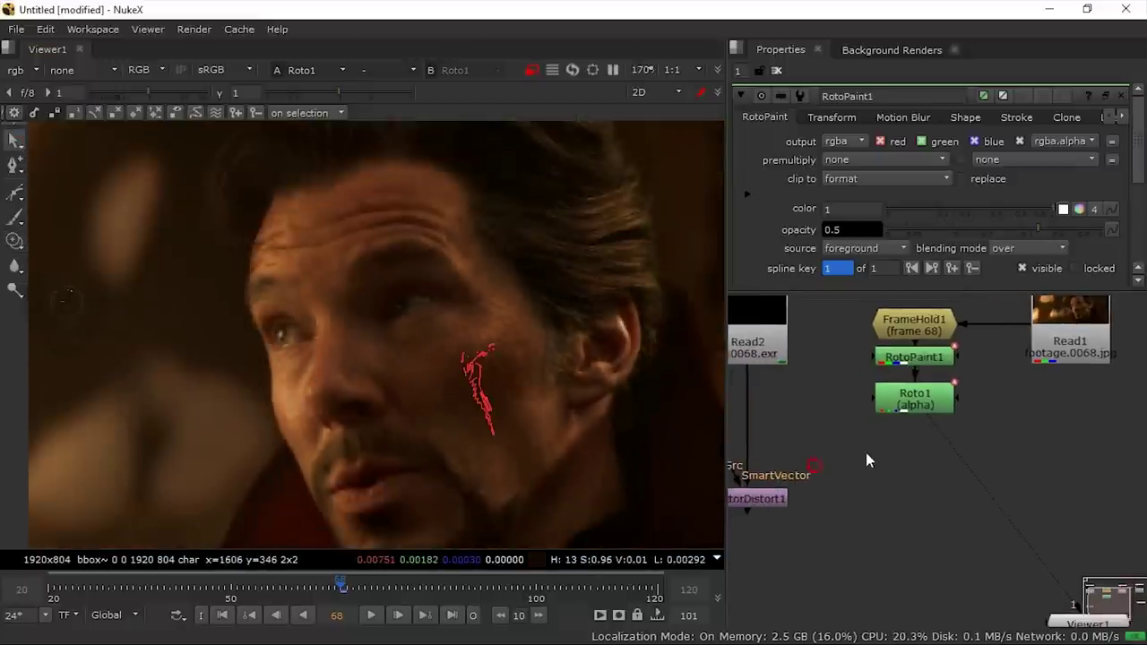
# Add a Premult node after Roto1 and place it just below that node.
pyautogui.doubleClick(912, 408)
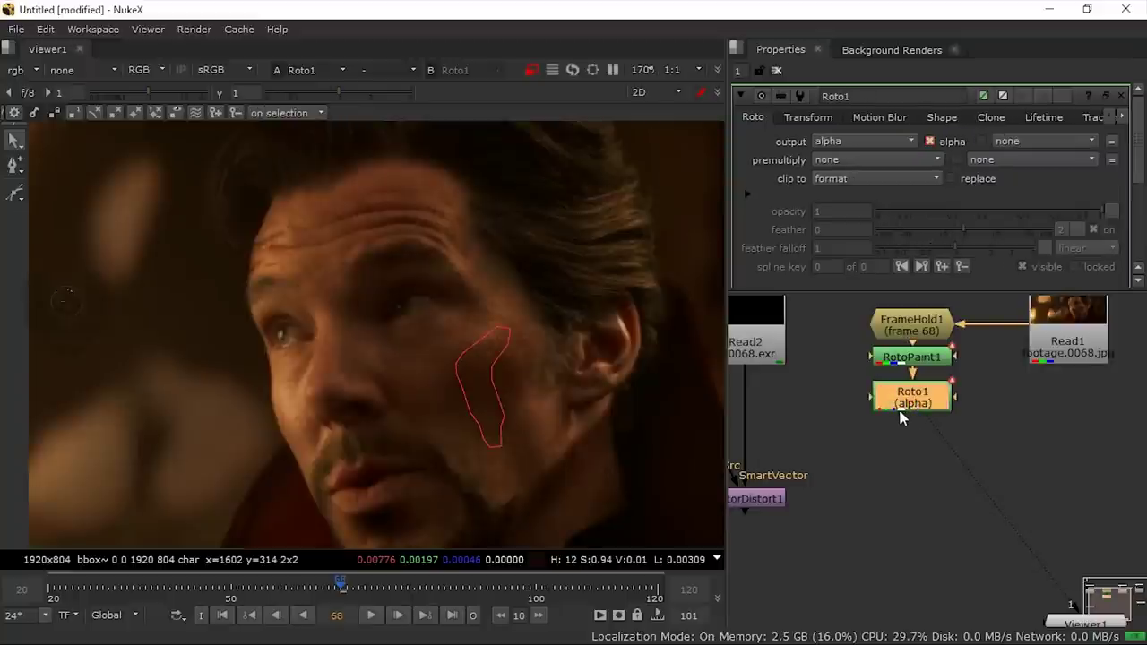
pyautogui.press('Tab')
pyautogui.write('prem')
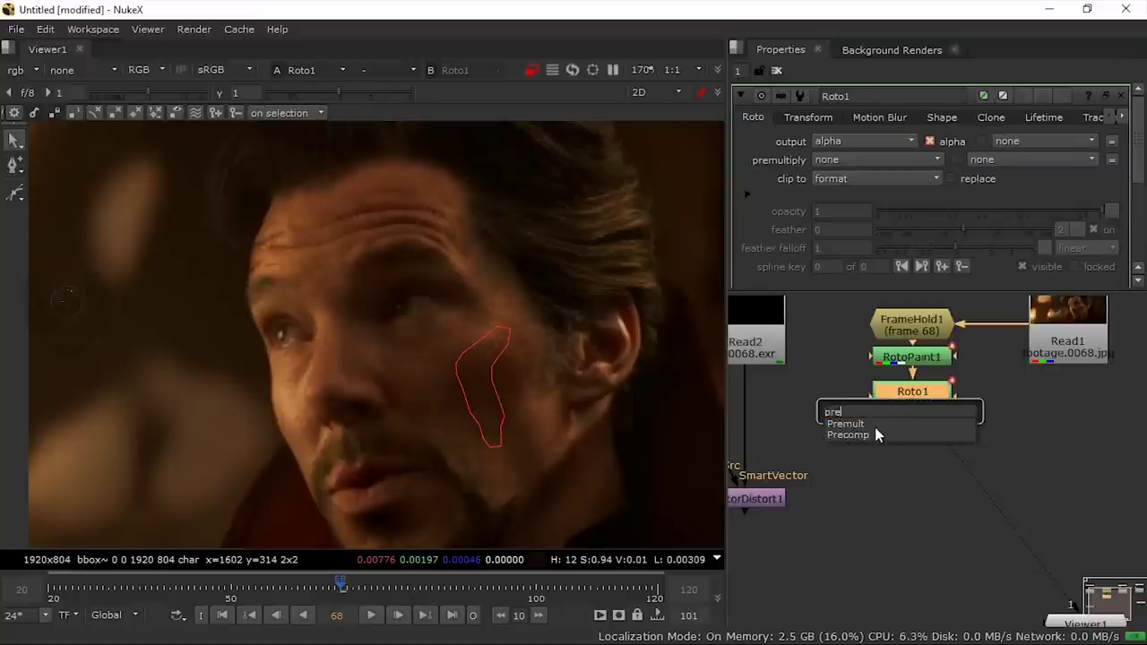
pyautogui.press('Return')
pyautogui.moveTo(915, 436); pyautogui.dragTo(916, 445)
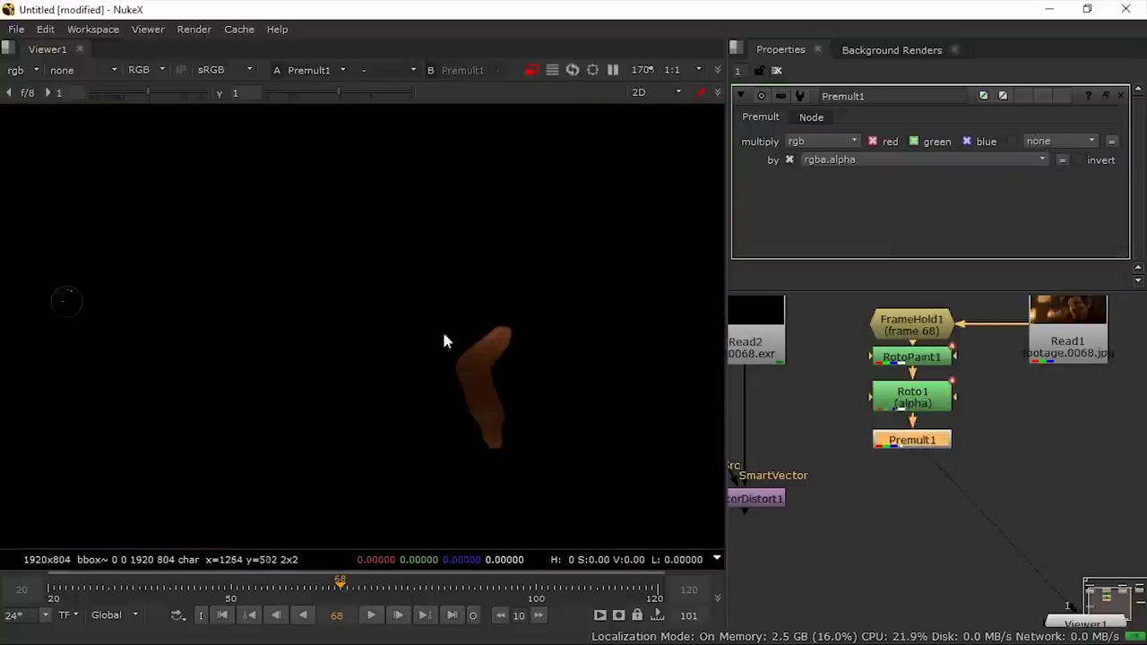
# Add a Reformat node after Premult1.
pyautogui.scroll(-5, 564, 439)
pyautogui.click(911, 440)
pyautogui.press('Tab')
pyautogui.write('re')
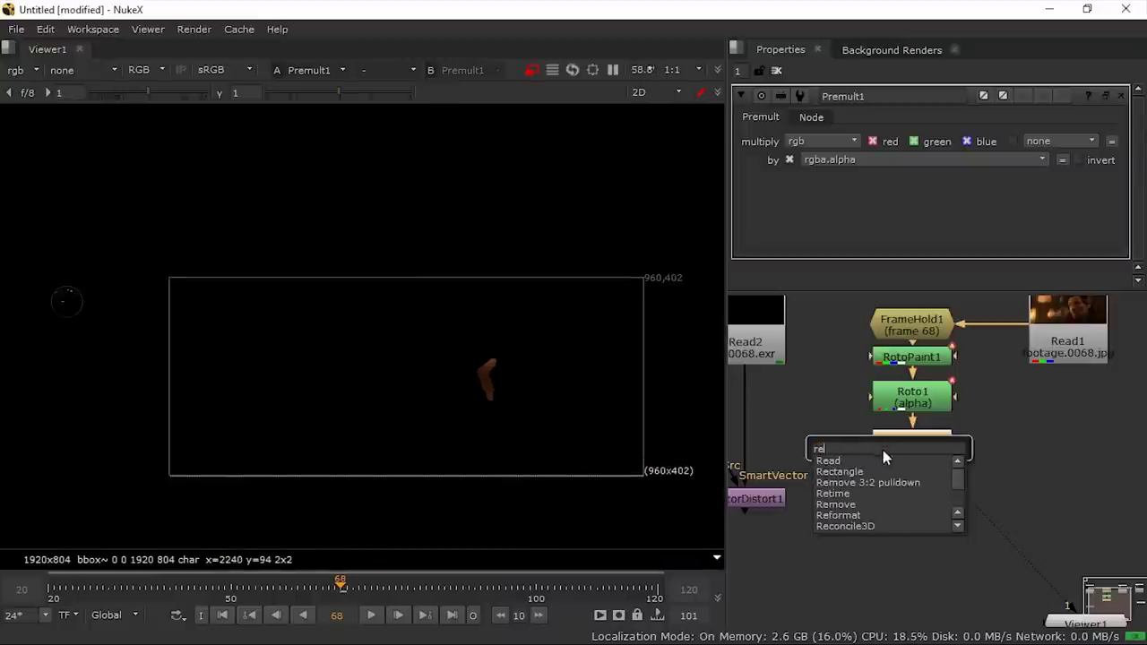
pyautogui.click(850, 516)
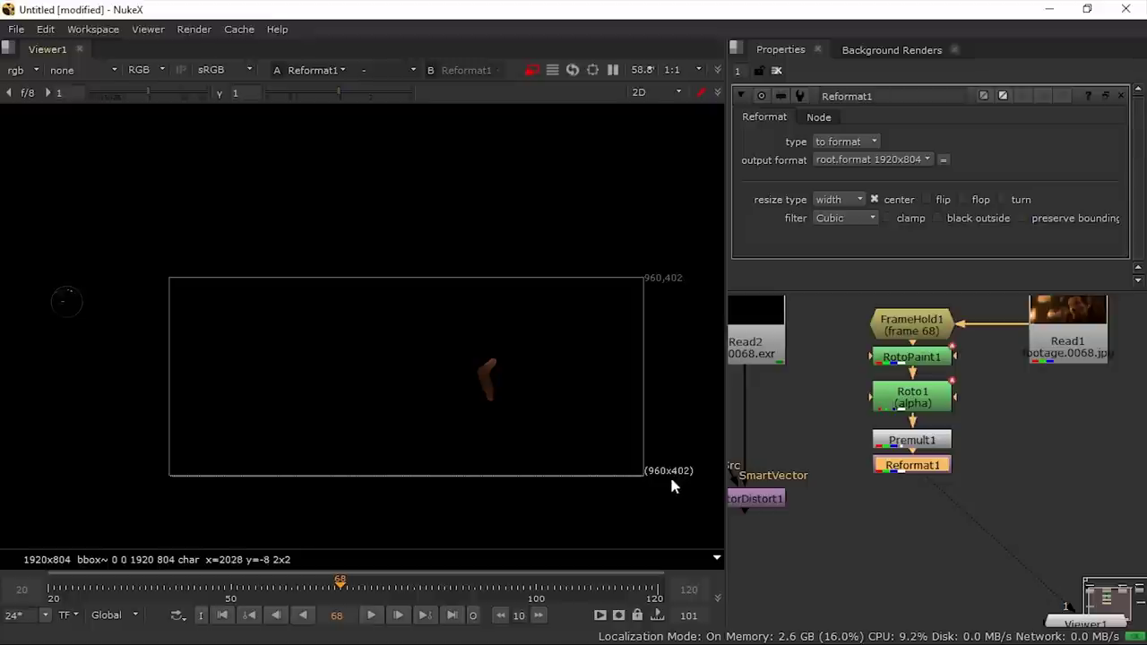
# Compare the Reformat1 output with proxy mode on and off, leaving proxy mode off for full 1920x804 resolution.
pyautogui.click(533, 71)
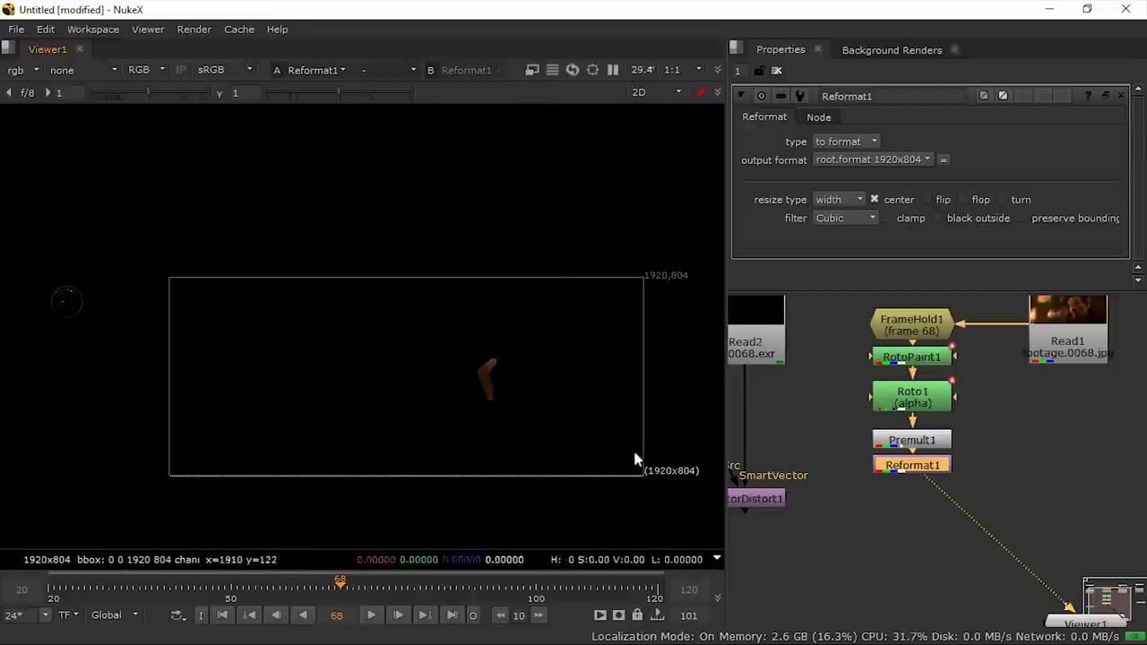
pyautogui.click(532, 71)
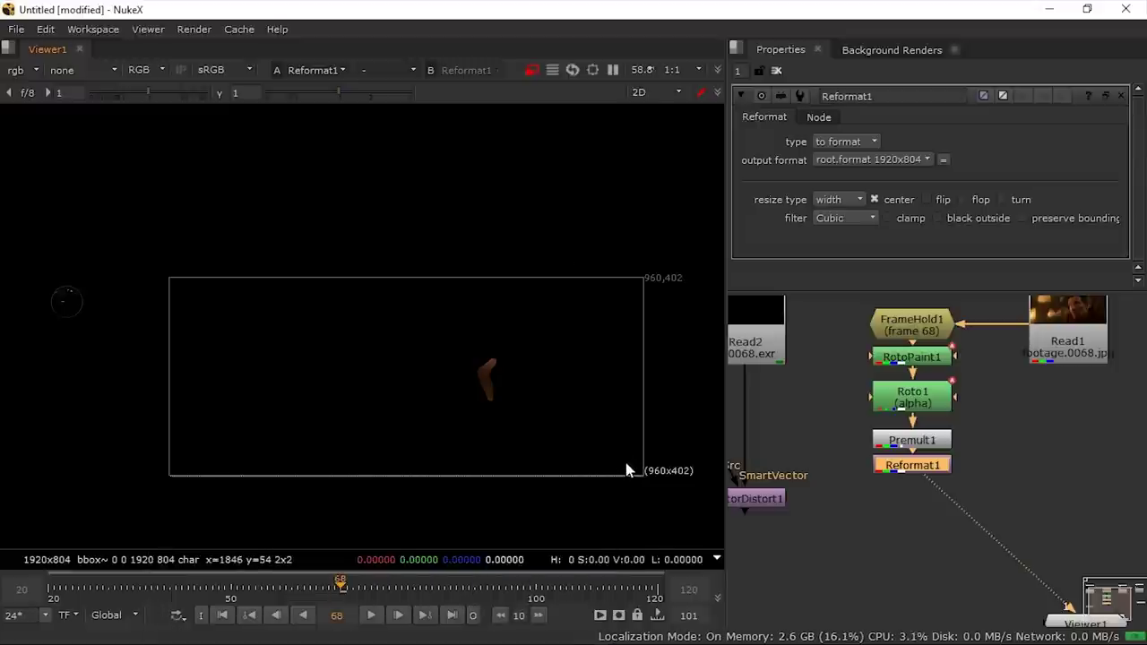
pyautogui.scroll(-1, 624, 464)
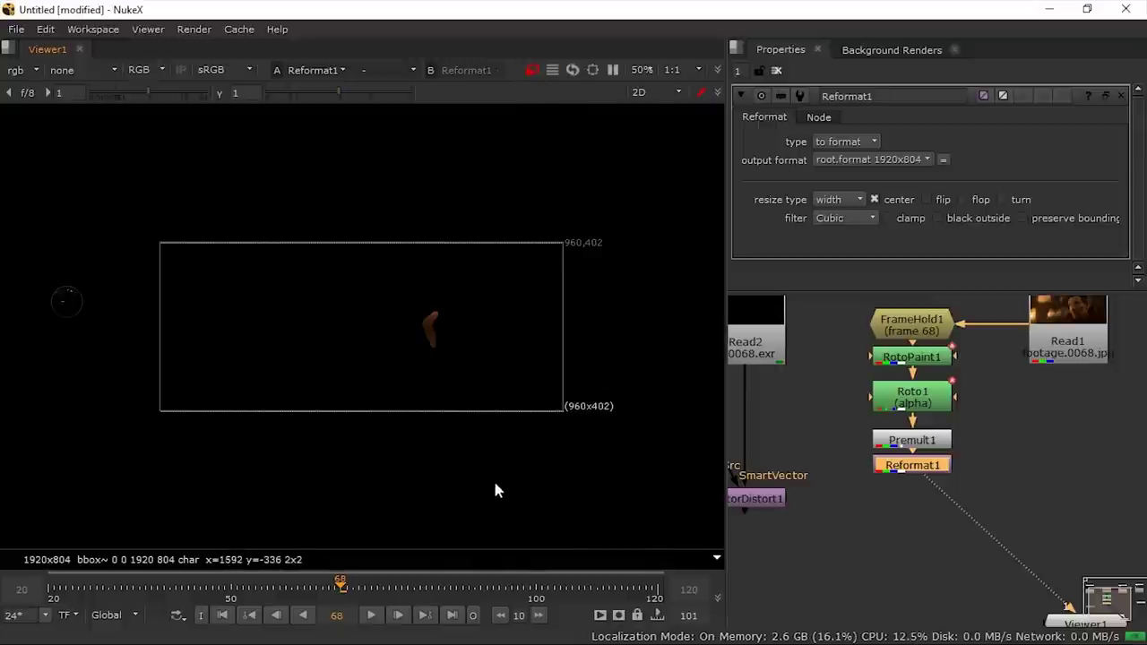
pyautogui.click(532, 71)
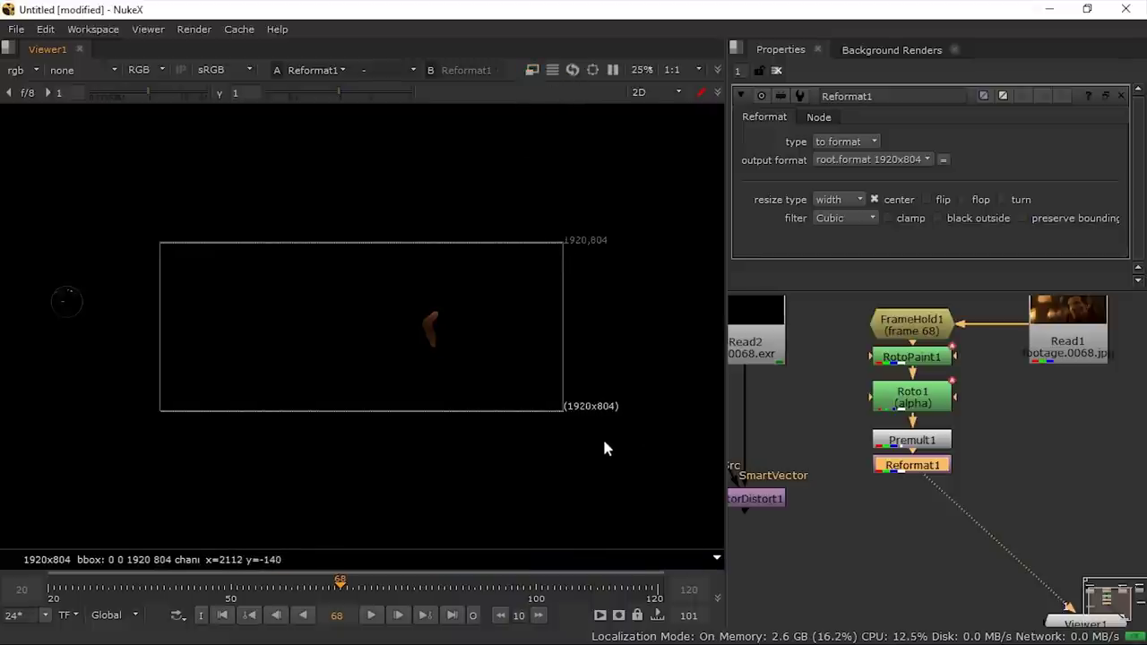
pyautogui.click(900, 504)
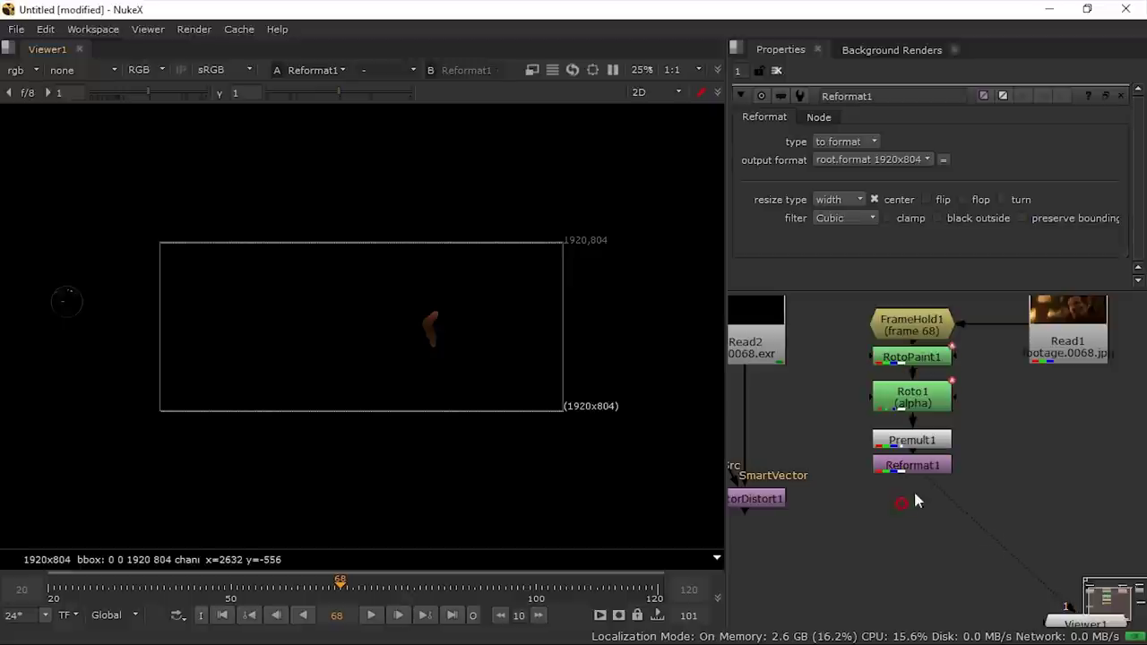
# Connect VectorDistort1's Src input to Reformat1, align Reformat1 level with VectorDistort1, and move Read1 farther from the paint nodes.
pyautogui.scroll(-3, 820, 471)
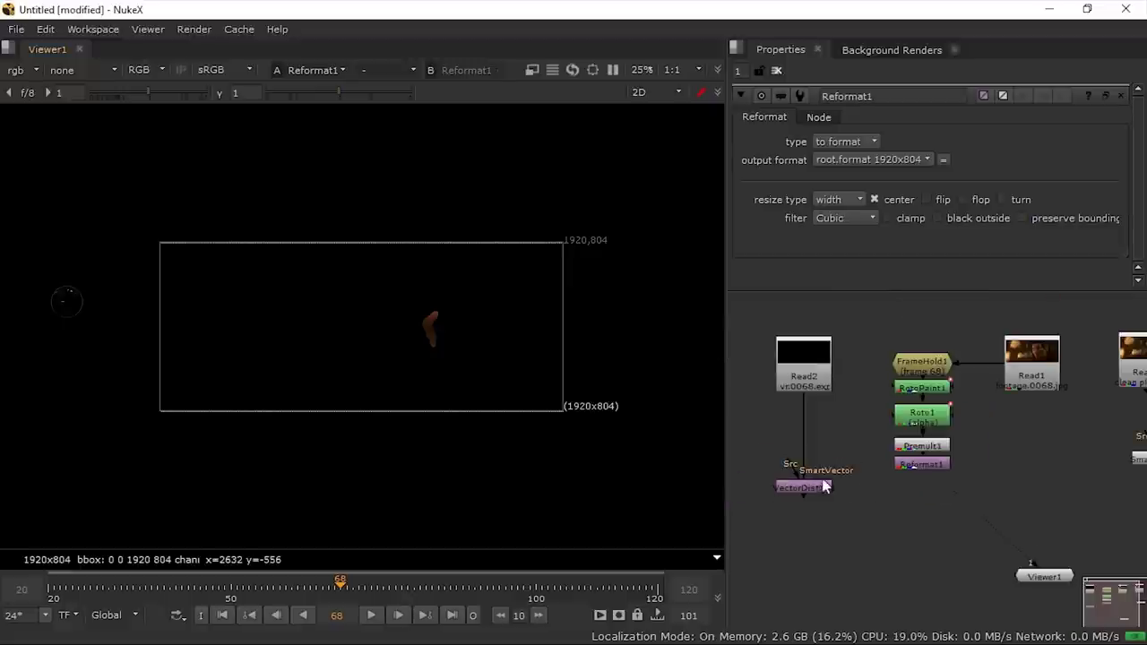
pyautogui.moveTo(770, 437); pyautogui.dragTo(914, 488)
pyautogui.click(908, 525)
pyautogui.moveTo(776, 519); pyautogui.dragTo(976, 319)
pyautogui.click(1040, 372)
pyautogui.moveTo(1048, 381); pyautogui.dragTo(1076, 381)
pyautogui.click(1026, 429)
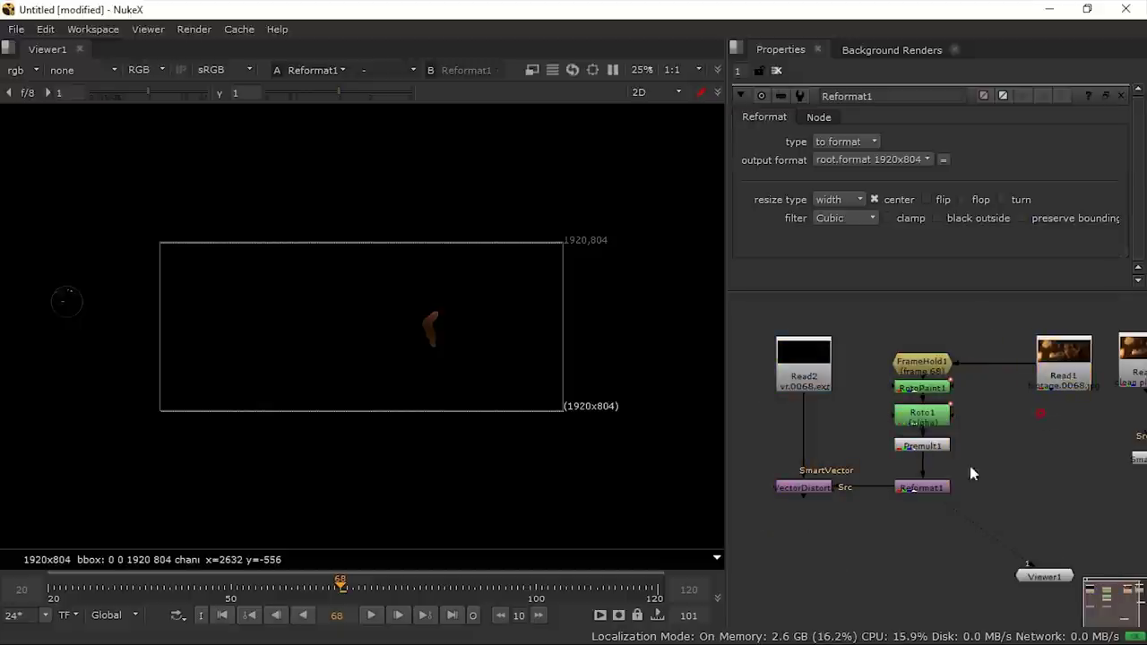
# Add a Merge node shown in the viewer, connecting its A input to VectorDistort1 and its B input to Read1.
pyautogui.press('m')
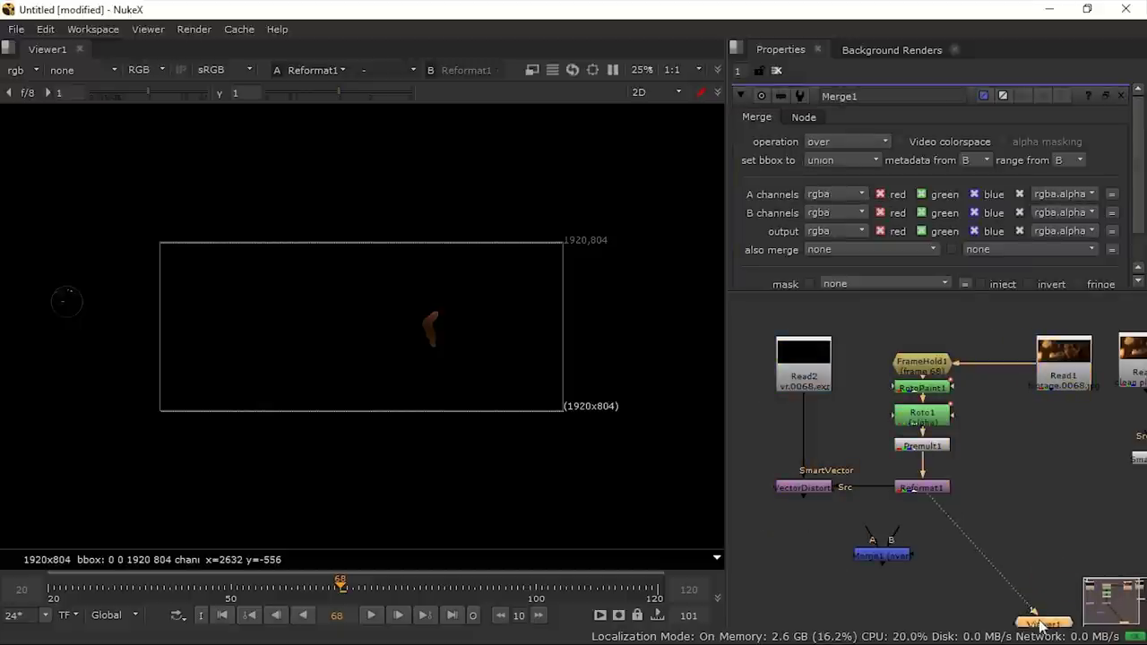
pyautogui.click(930, 561)
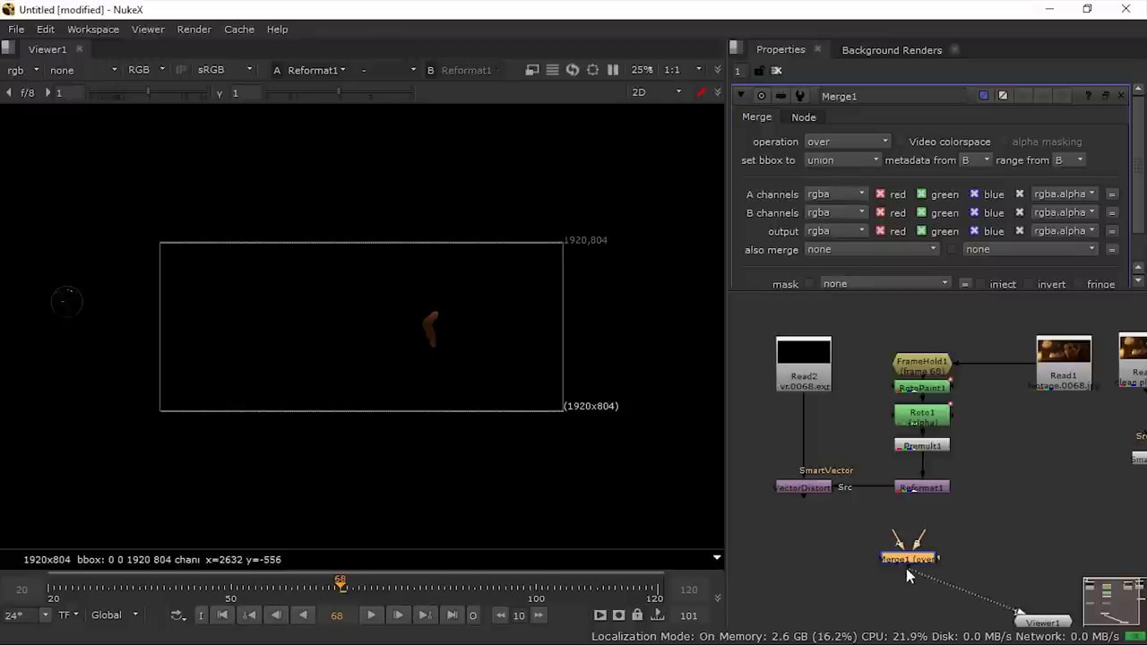
pyautogui.press('1')
pyautogui.moveTo(907, 559); pyautogui.dragTo(990, 557)
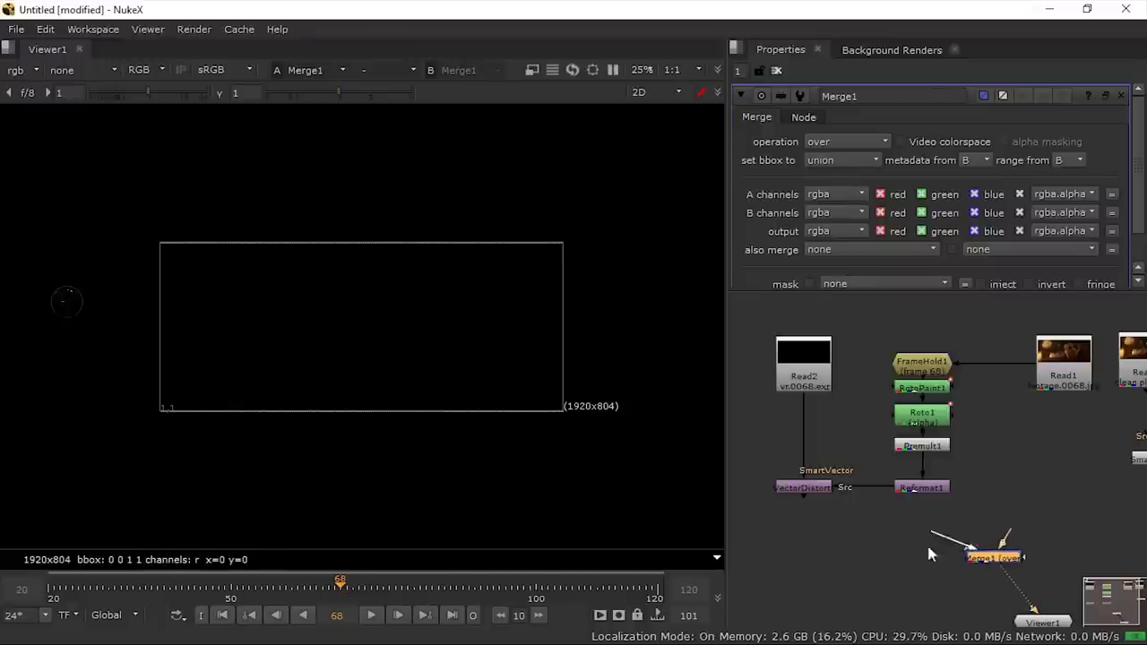
pyautogui.moveTo(877, 538); pyautogui.dragTo(802, 487)
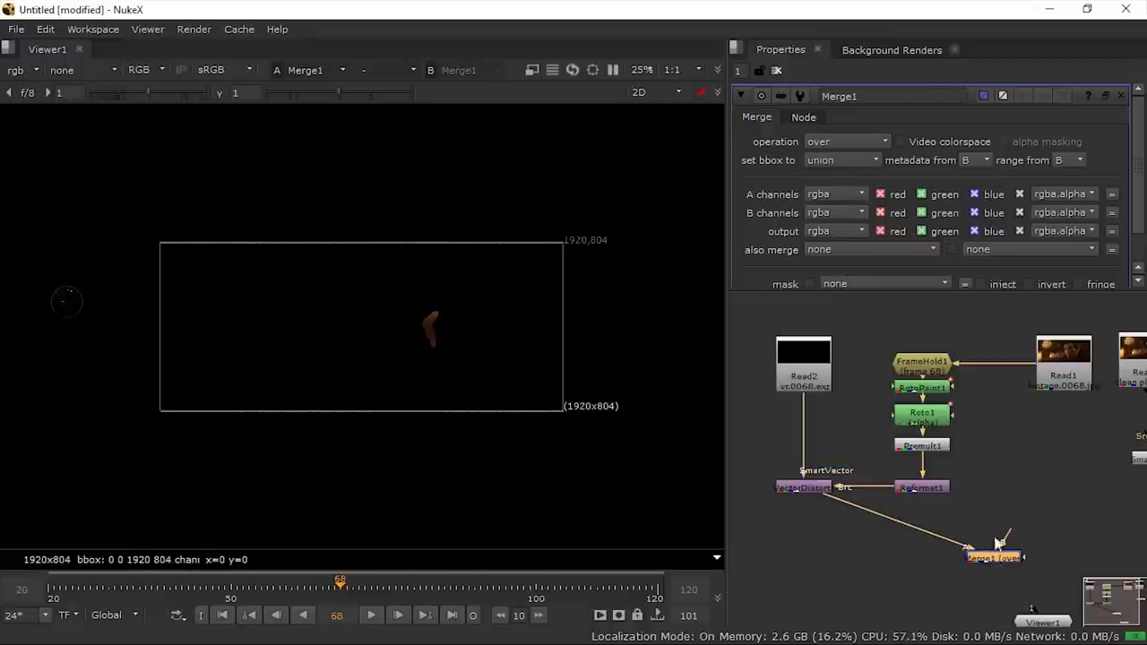
pyautogui.moveTo(1008, 538); pyautogui.dragTo(1064, 363)
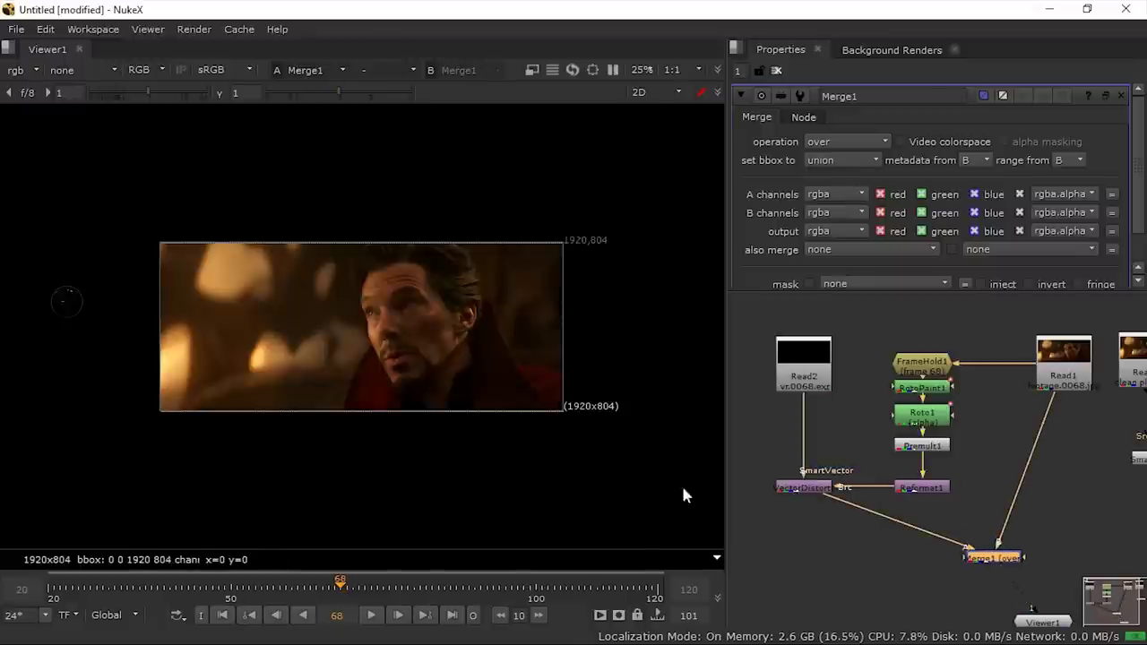
# Add Dots to Merge1's A and B connections, route both at right angles, and center Viewer1 beneath Merge1.
pyautogui.scroll(-1, 453, 317)
pyautogui.scroll(6, 451, 336)
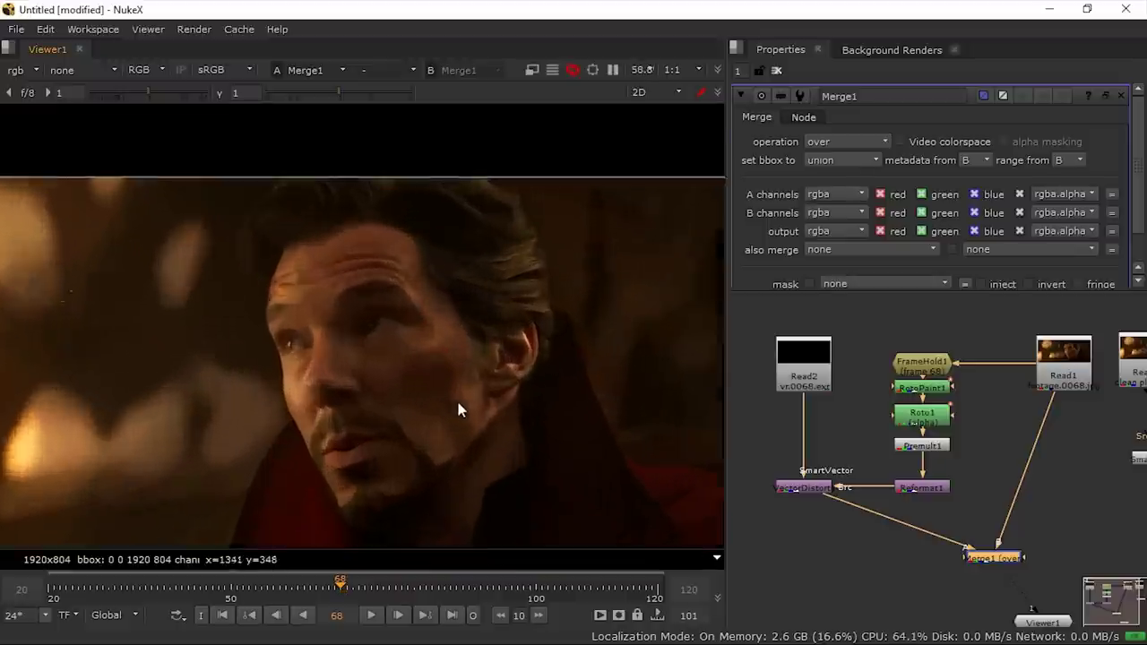
pyautogui.scroll(2, 454, 403)
pyautogui.click(899, 525)
pyautogui.moveTo(901, 531); pyautogui.dragTo(806, 556)
pyautogui.keyDown('ctrl'); pyautogui.click(1025, 471); pyautogui.keyUp('ctrl')
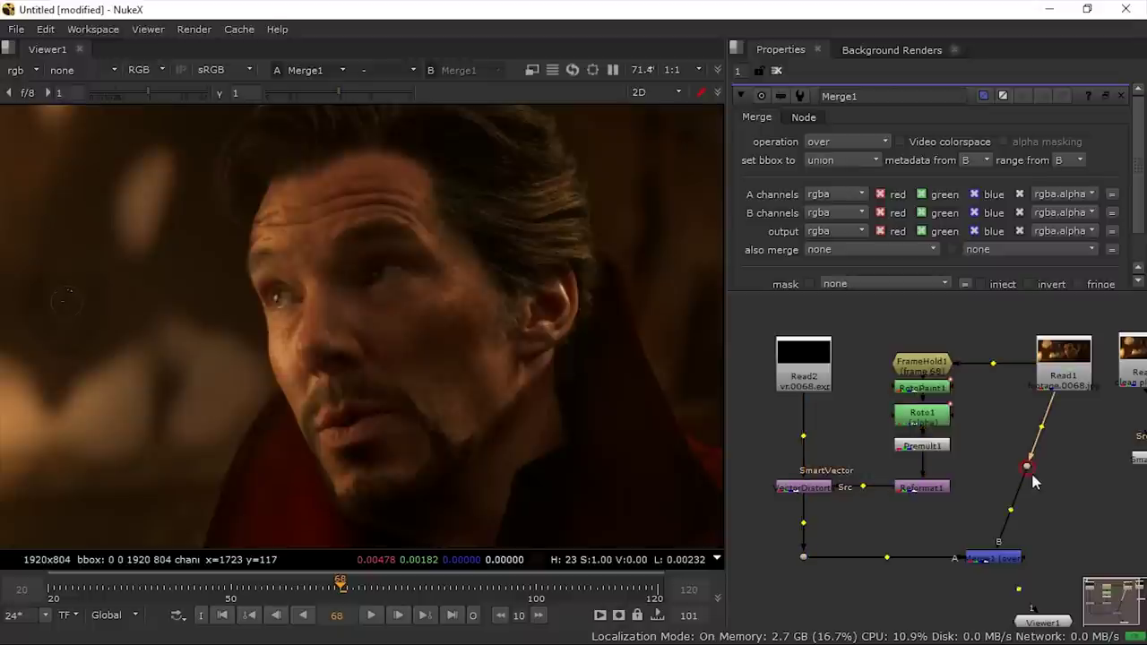
pyautogui.moveTo(1035, 482); pyautogui.dragTo(1066, 557)
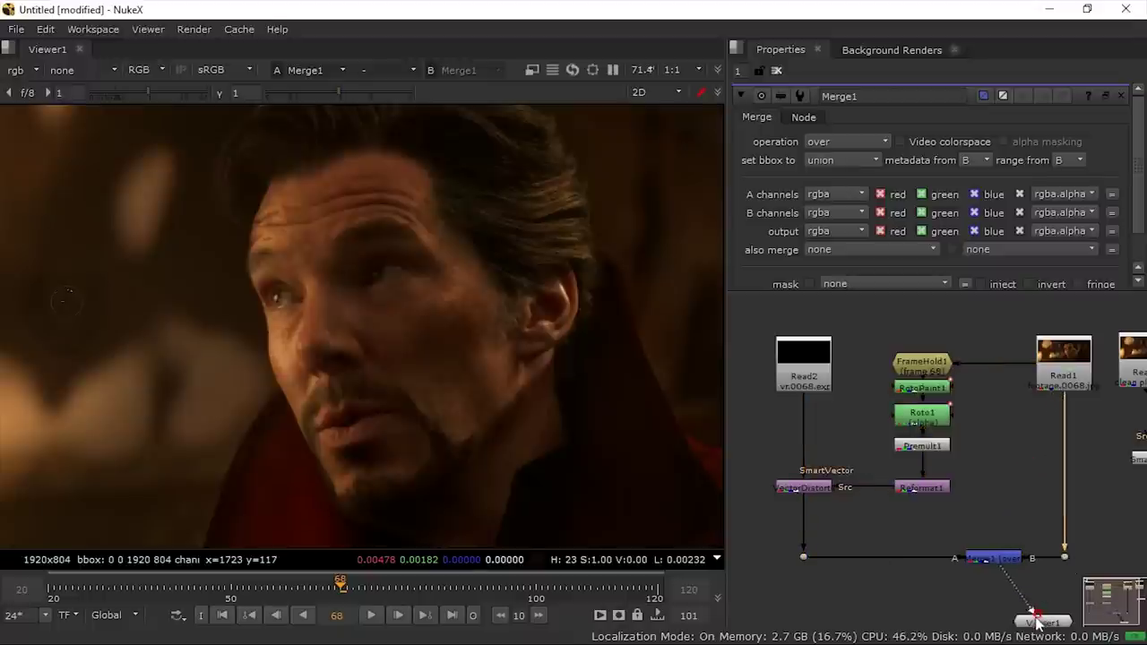
pyautogui.moveTo(1032, 623); pyautogui.dragTo(982, 619)
# Move SmartVector1 slightly farther from Read3 and leave Read3 selected in the node graph.
pyautogui.moveTo(1002, 462); pyautogui.dragTo(928, 464, button='middle')
pyautogui.click(1070, 384)
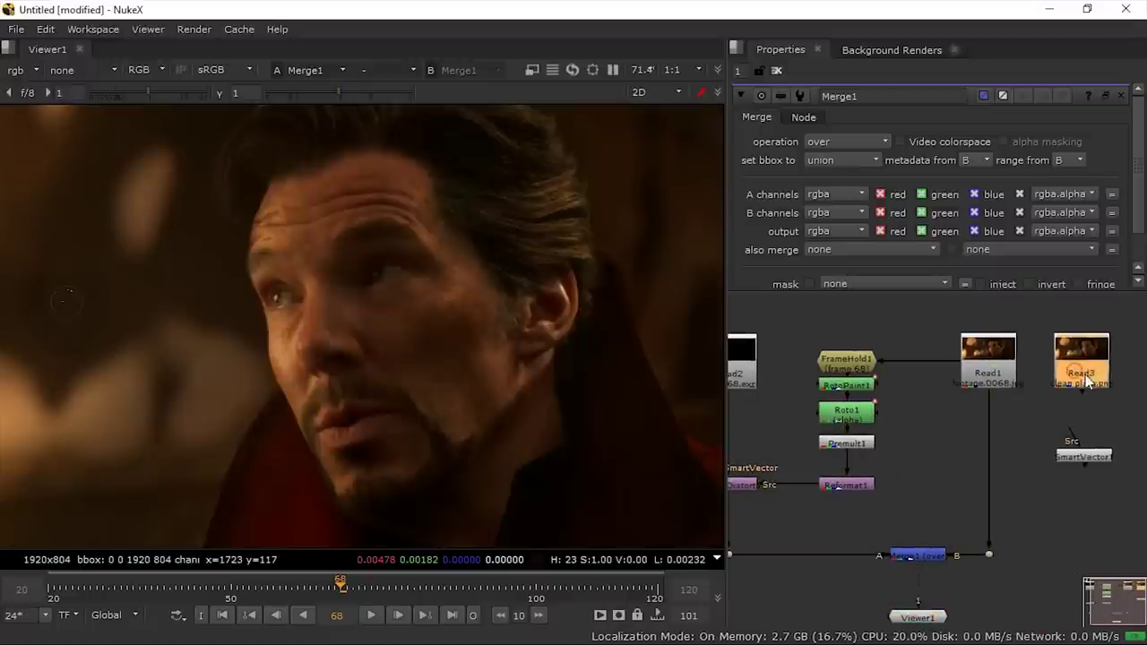
pyautogui.click(1083, 456)
pyautogui.moveTo(1083, 457); pyautogui.dragTo(1096, 464)
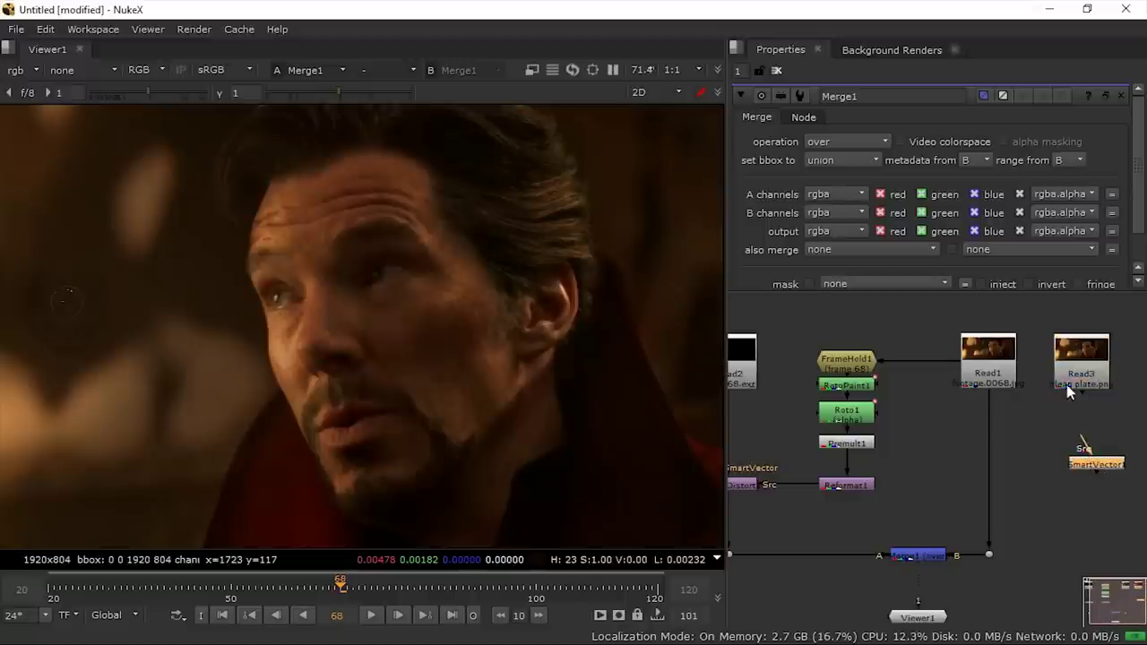
pyautogui.moveTo(918, 460); pyautogui.dragTo(960, 444, button='middle')
pyautogui.scroll(-2, 950, 443)
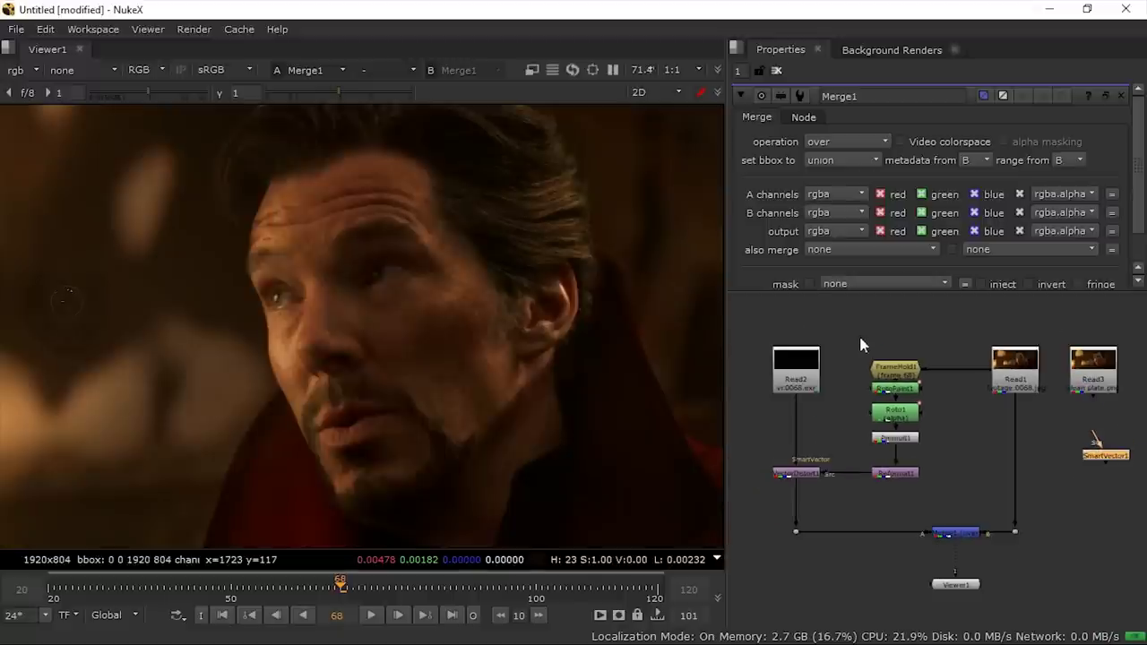
pyautogui.moveTo(850, 339); pyautogui.dragTo(933, 494)
pyautogui.moveTo(1058, 412); pyautogui.dragTo(1142, 333)
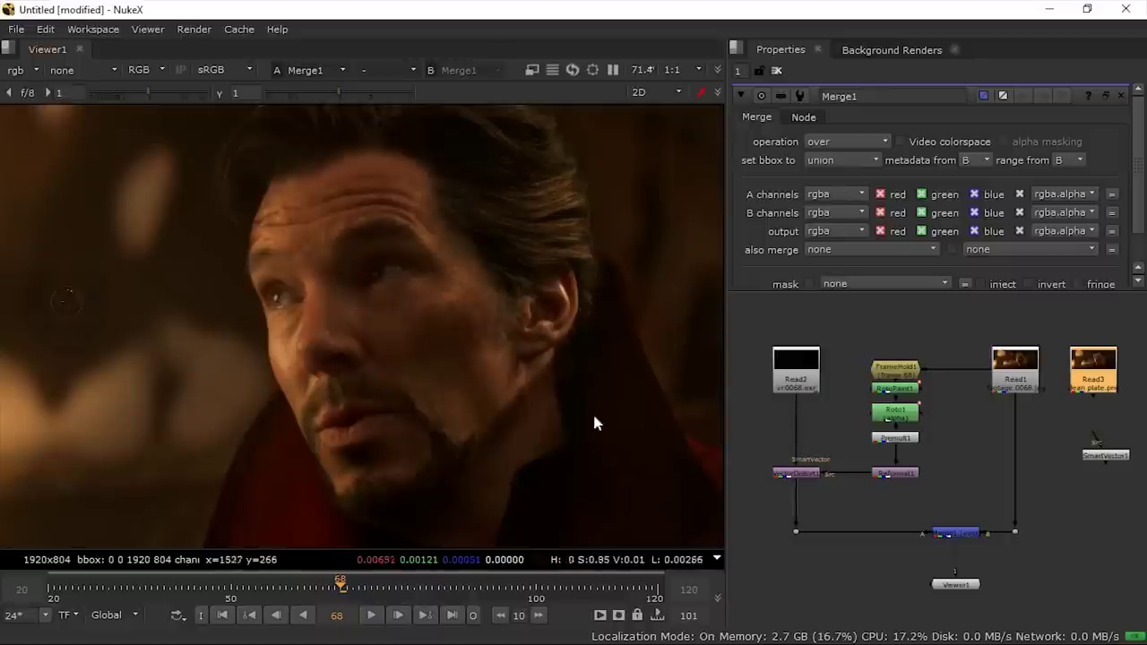
# Turn on proxy mode, play back Merge1's output to check the patched cheek, and stop playback.
pyautogui.scroll(-3, 560, 438)
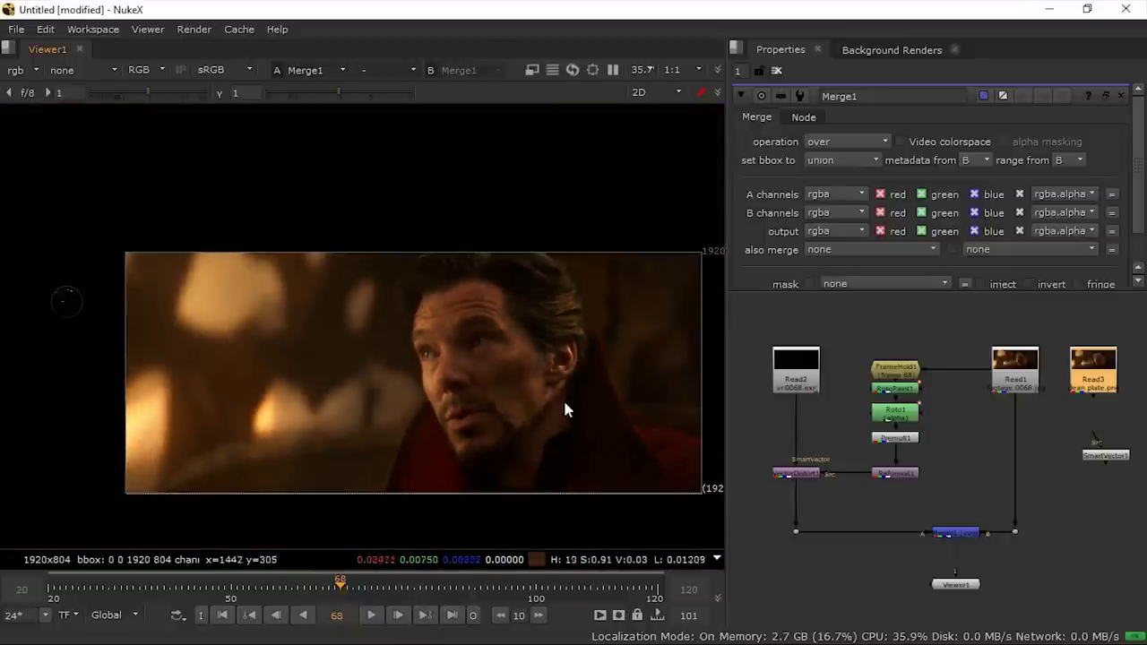
pyautogui.moveTo(552, 397); pyautogui.dragTo(514, 403, button='middle')
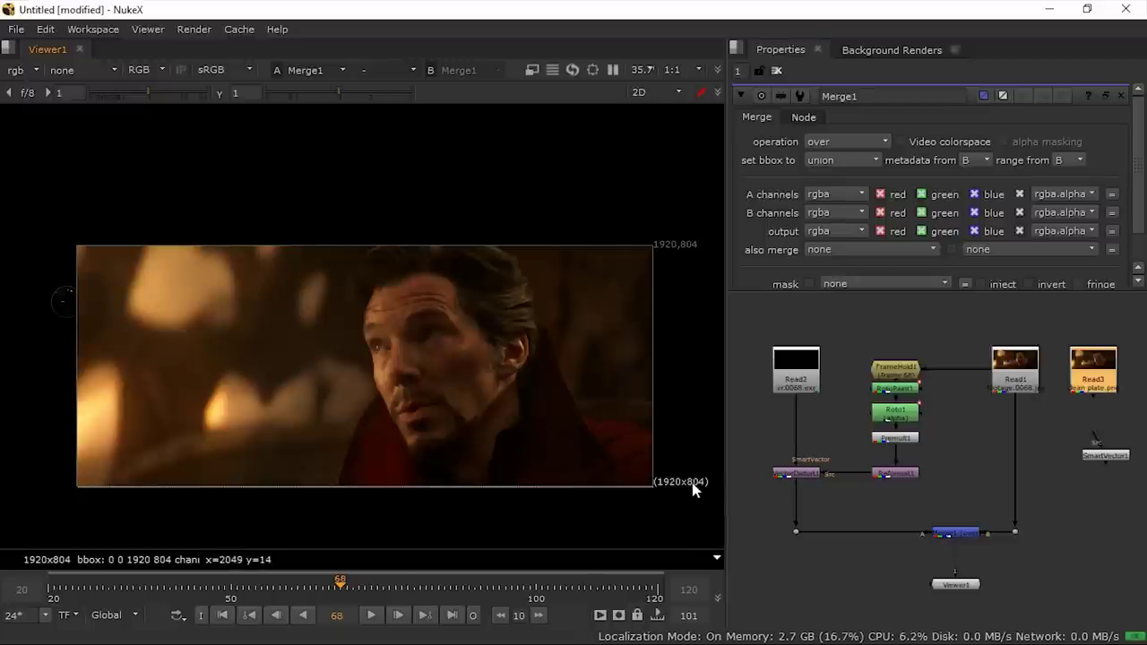
pyautogui.click(532, 71)
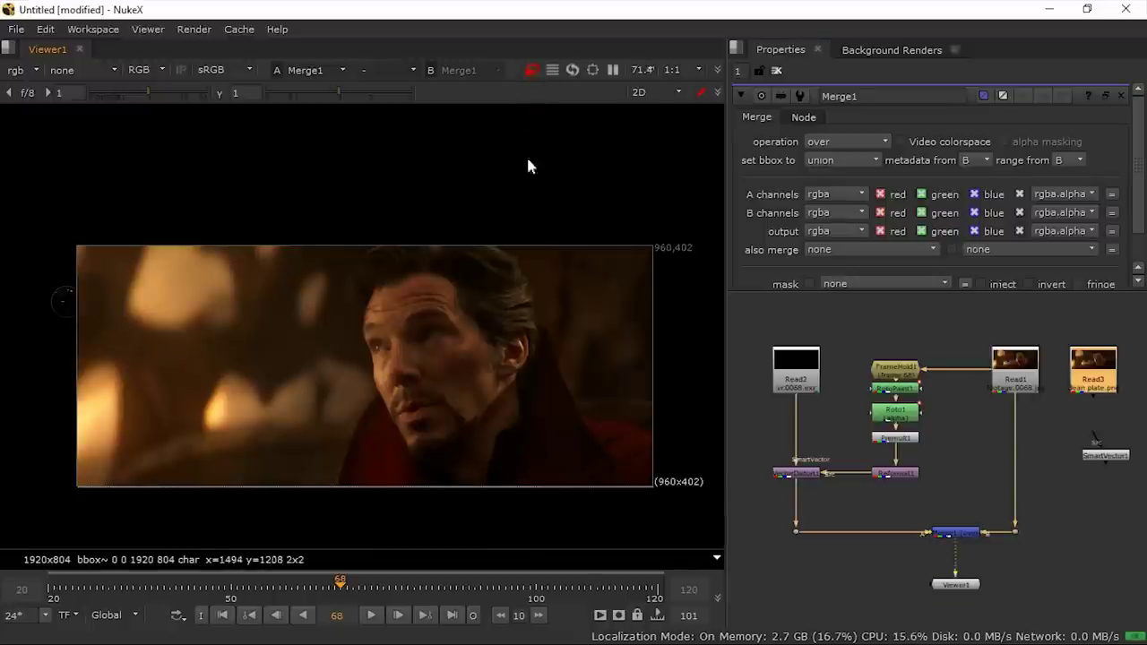
pyautogui.press('-')
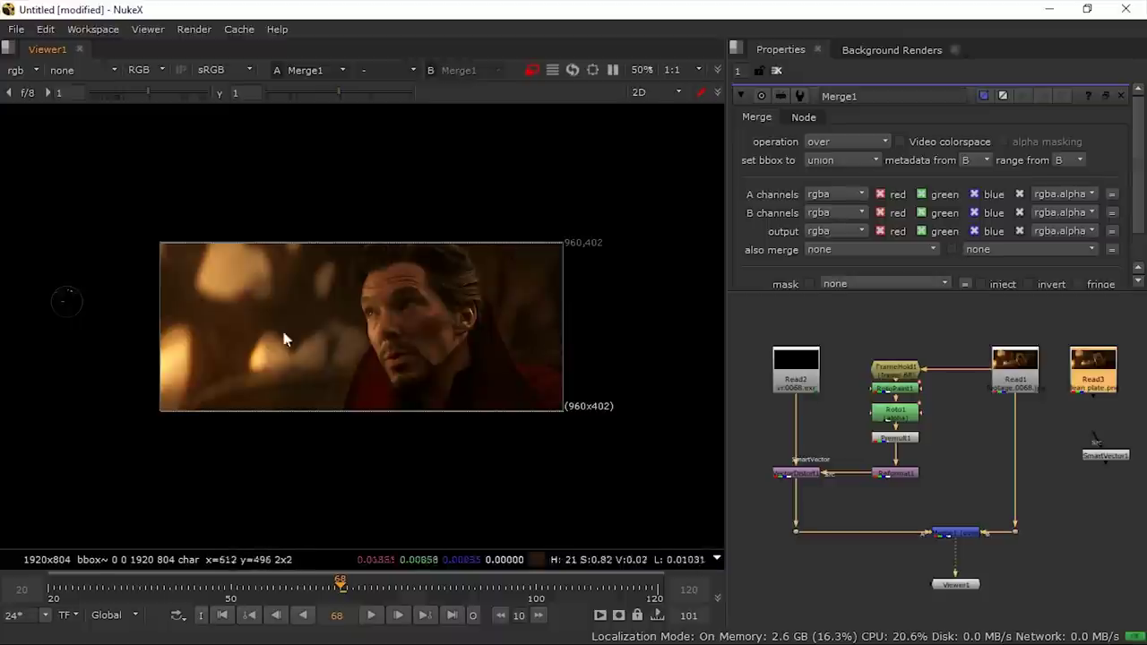
pyautogui.click(371, 616)
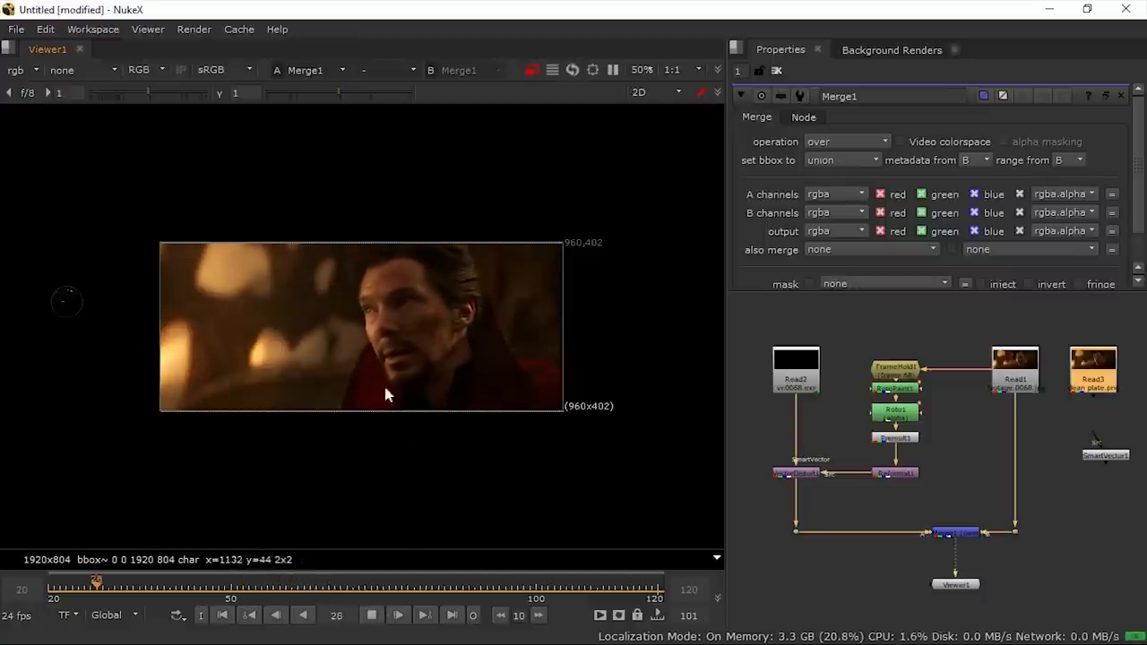
pyautogui.scroll(3, 440, 326)
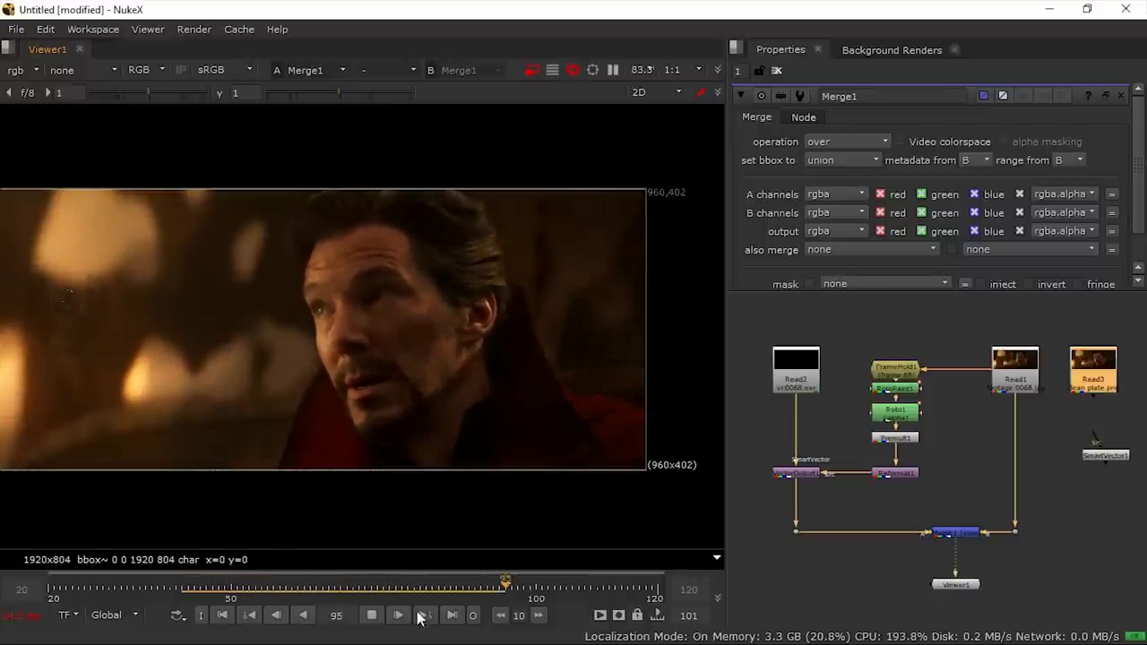
pyautogui.scroll(-3, 380, 448)
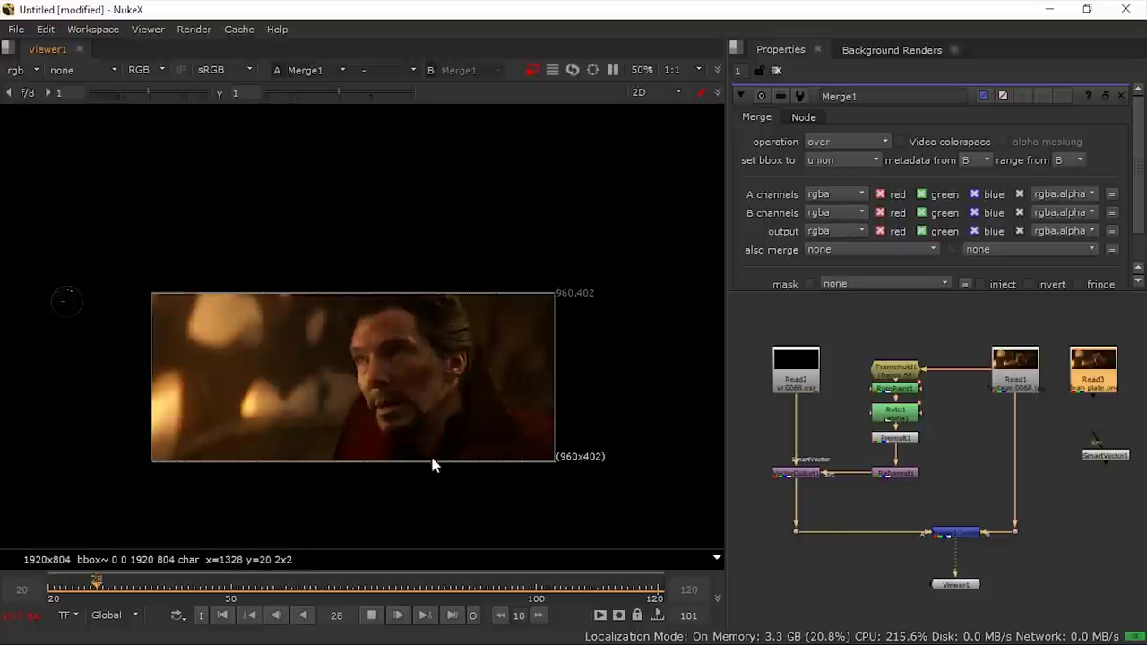
pyautogui.click(373, 616)
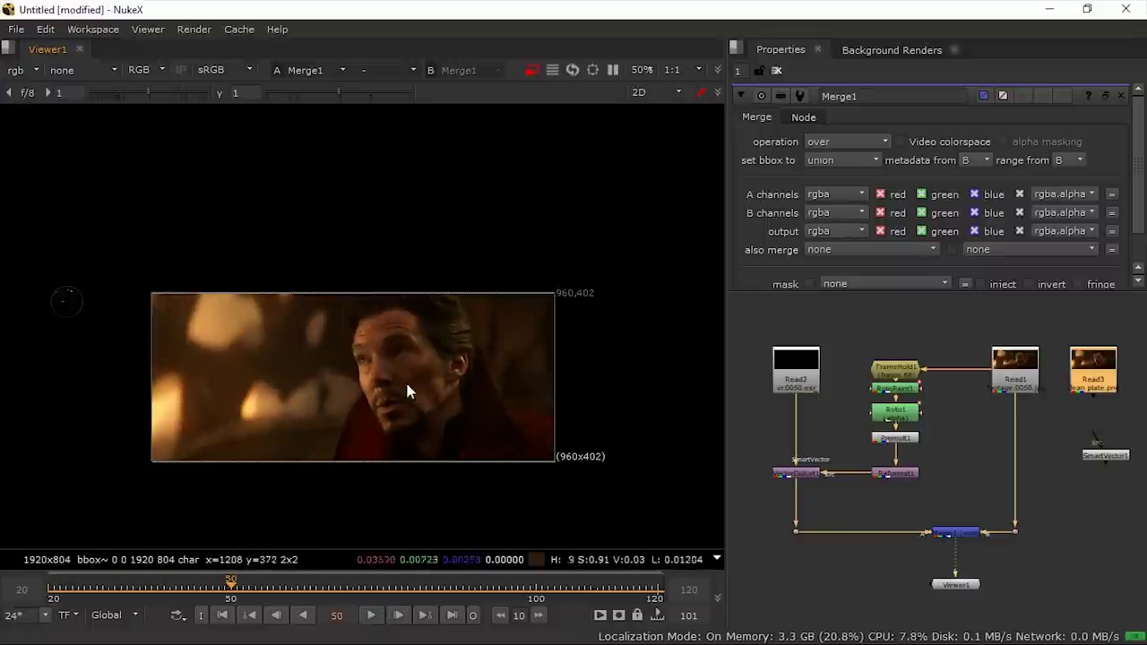
# Examine the patched cheek up close in Merge1's output at frame 68.
pyautogui.scroll(3, 414, 394)
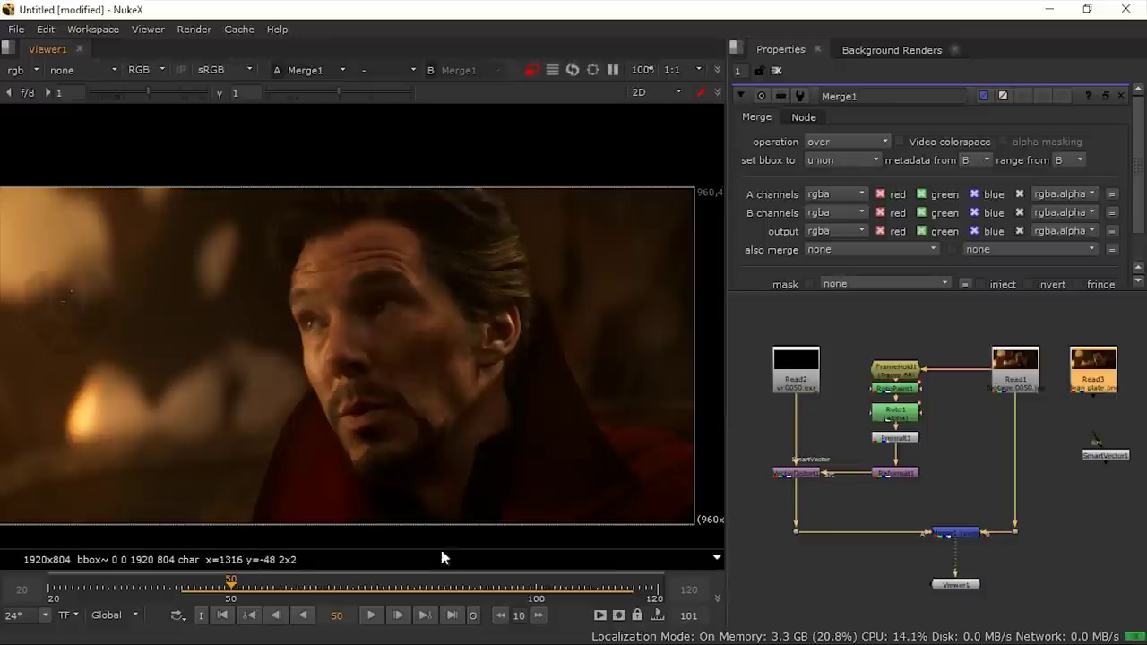
pyautogui.moveTo(422, 591); pyautogui.dragTo(340, 591)
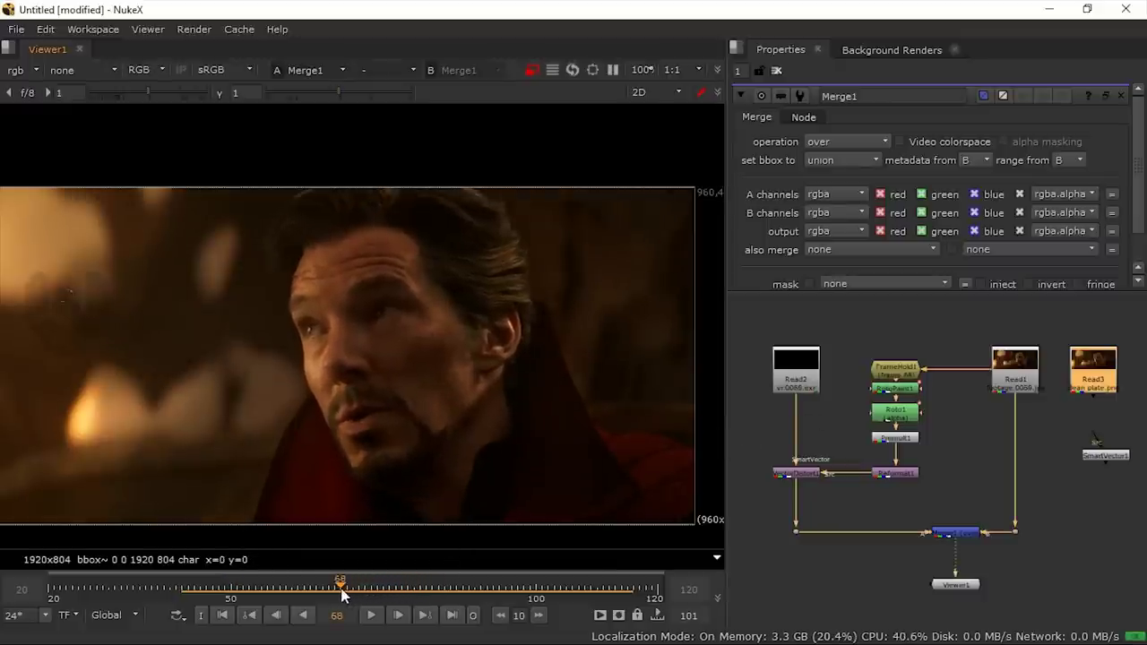
pyautogui.scroll(2, 425, 394)
pyautogui.scroll(1, 425, 394)
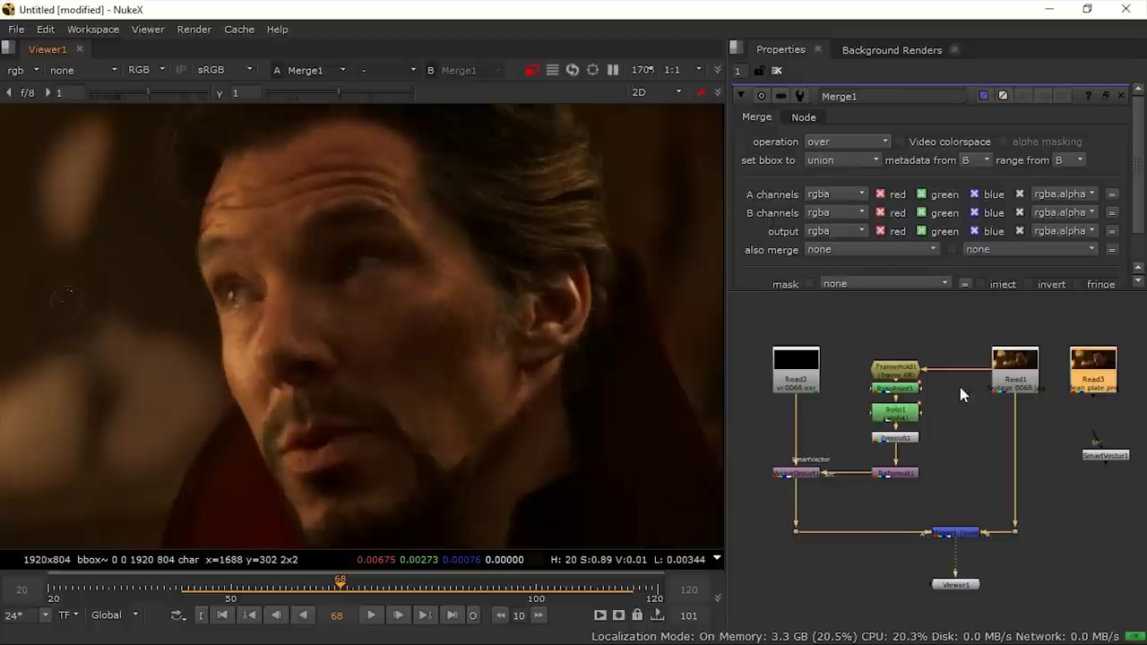
# Disable FrameHold1 and move it aside, feed RotoPaint1 from the Read3 clean plate instead, and play back the result.
pyautogui.moveTo(1084, 371); pyautogui.dragTo(901, 325)
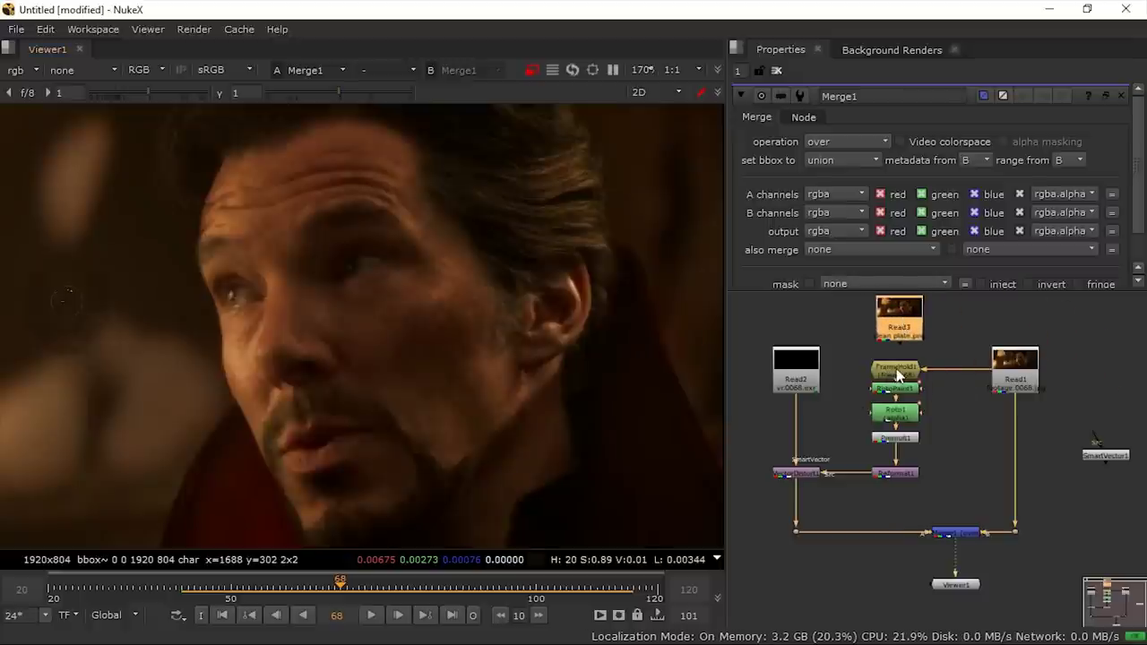
pyautogui.click(899, 374)
pyautogui.press('d')
pyautogui.moveTo(905, 376); pyautogui.dragTo(958, 370)
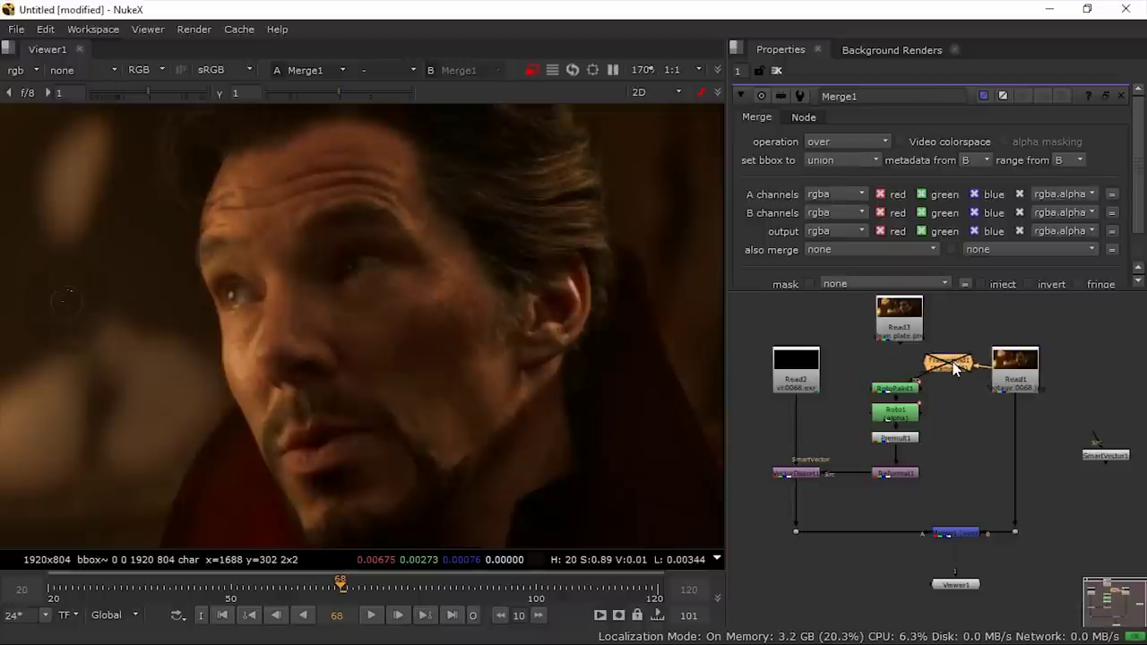
pyautogui.click(899, 337)
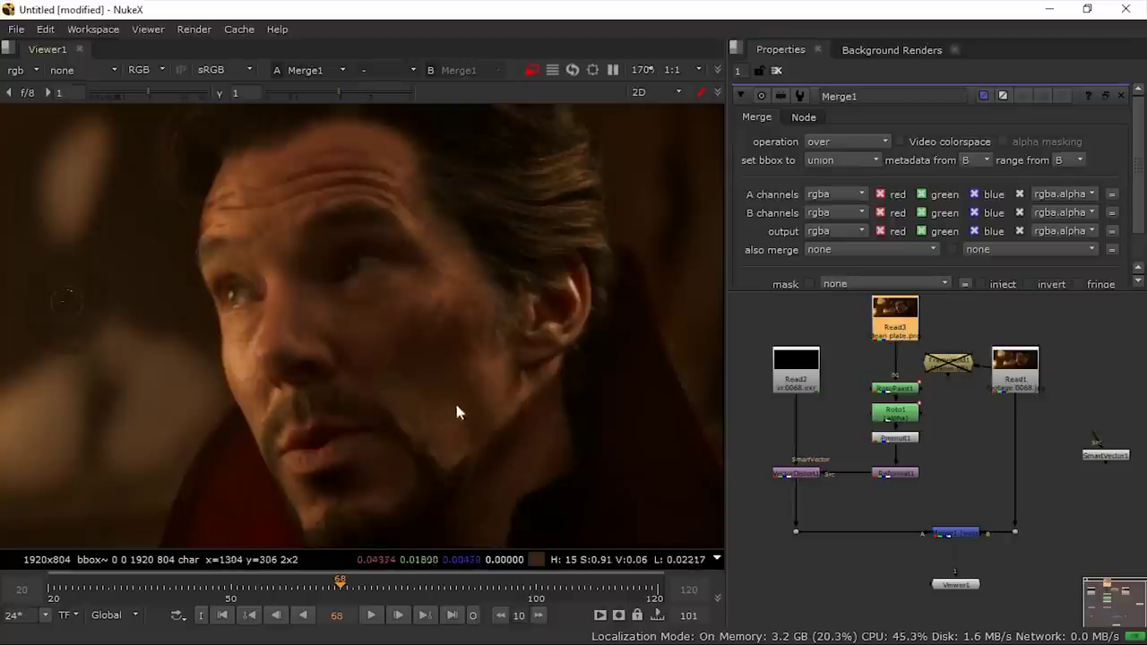
pyautogui.click(371, 614)
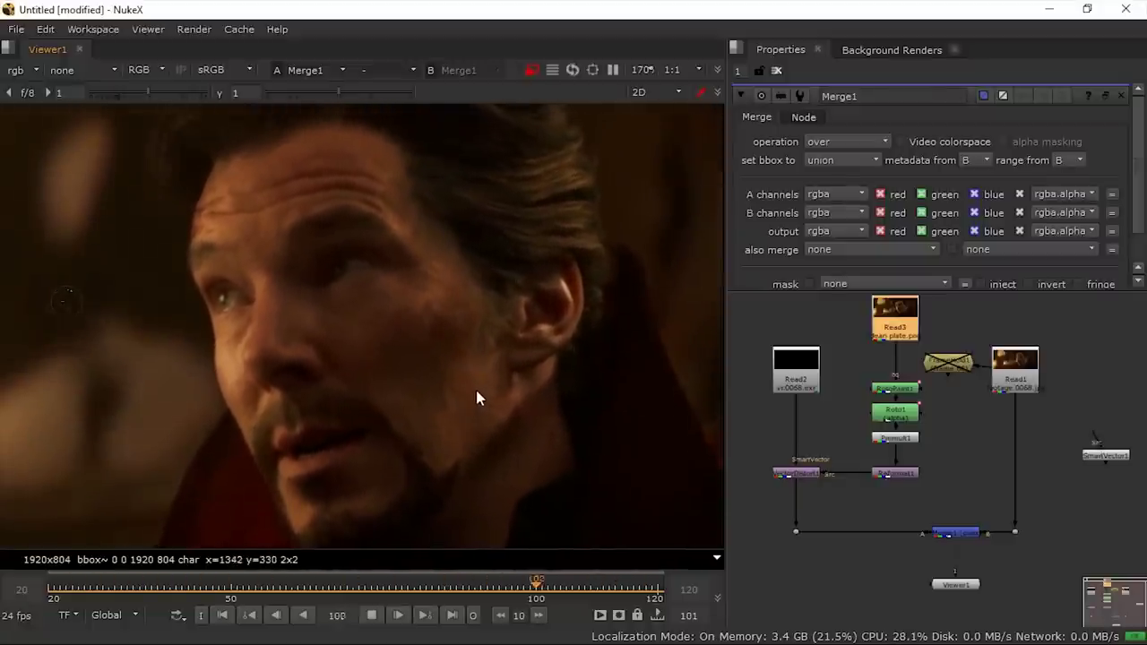
pyautogui.click(371, 615)
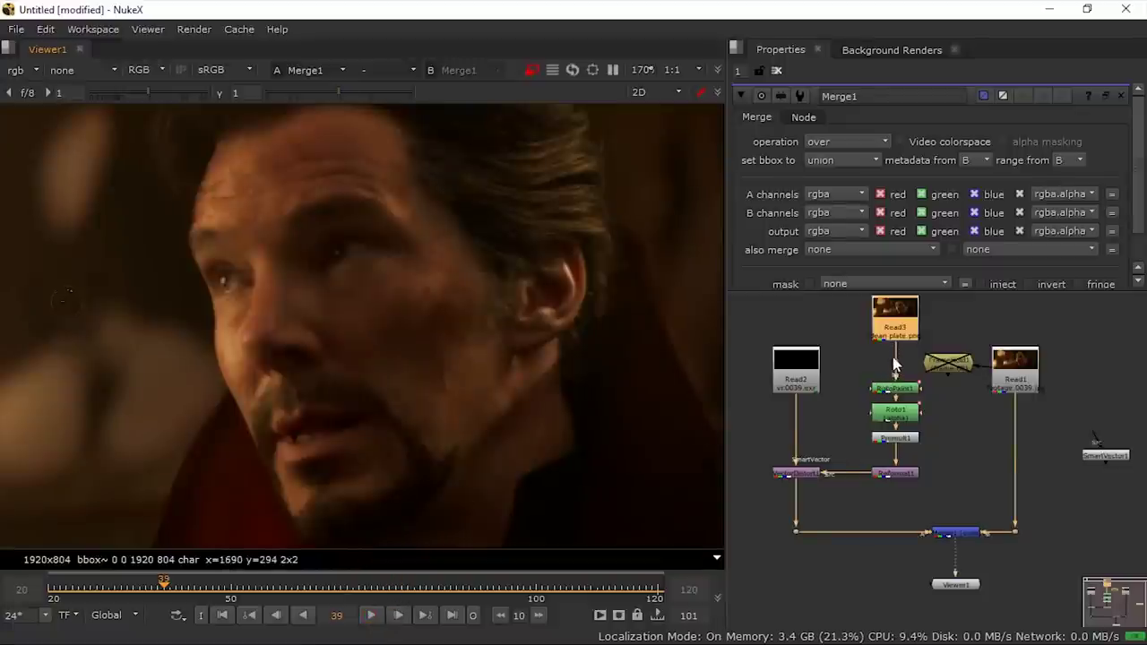
# Restore FrameHold1 as RotoPaint1's enabled input, return Read3 beside Read1, and raise Read1 and FrameHold1 to the same level.
pyautogui.keyDown('ctrl'); pyautogui.moveTo(892, 356); pyautogui.dragTo(898, 364); pyautogui.keyUp('ctrl')
pyautogui.press('d')
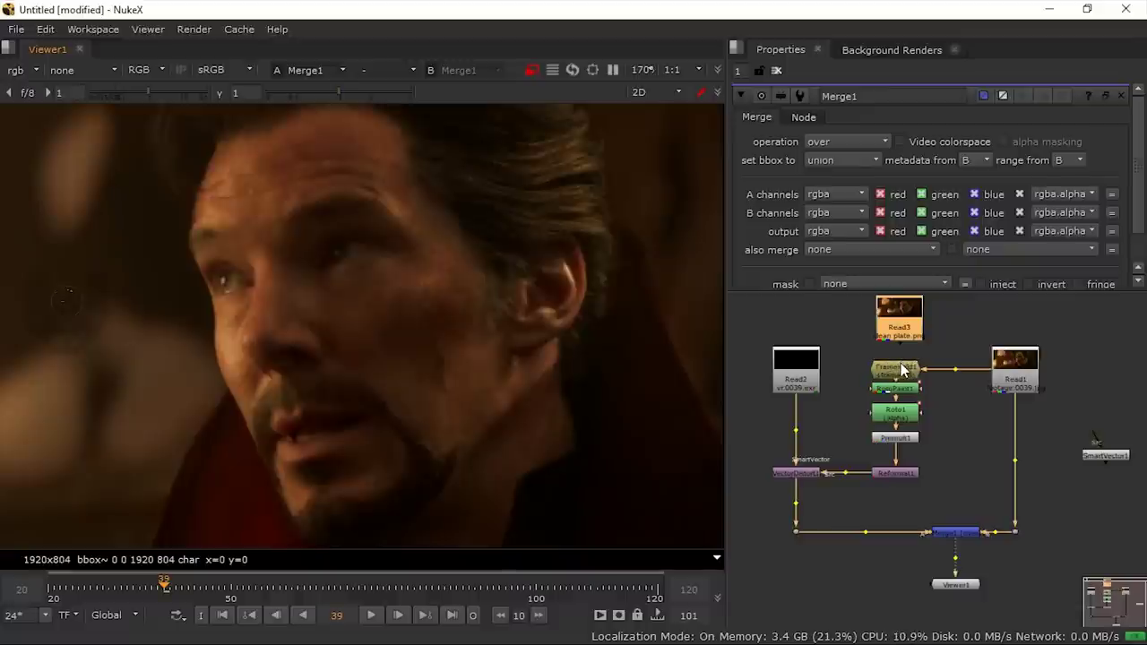
pyautogui.moveTo(899, 313); pyautogui.dragTo(1098, 367)
pyautogui.click(907, 373)
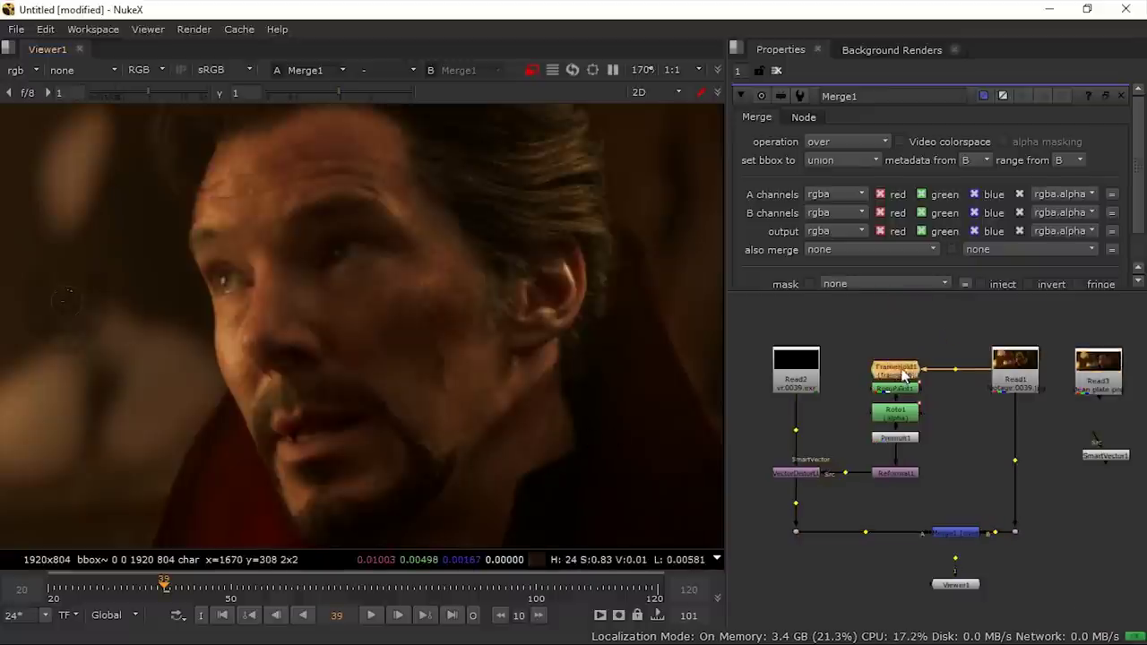
pyautogui.moveTo(1008, 380); pyautogui.dragTo(1008, 371)
pyautogui.moveTo(894, 371); pyautogui.dragTo(893, 360)
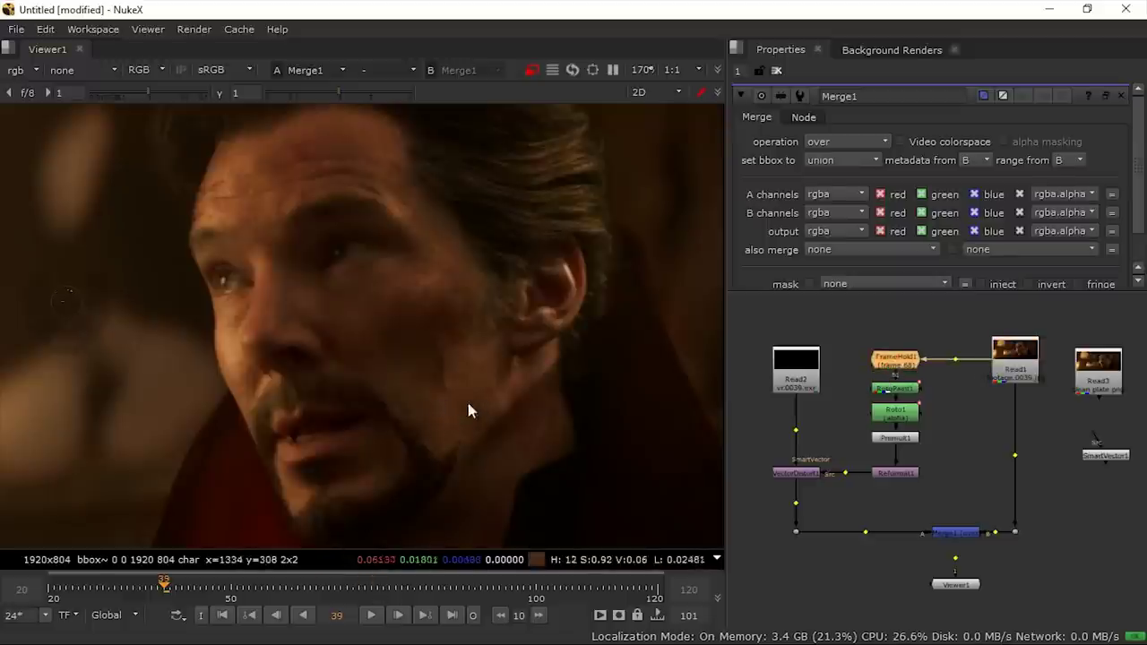
# Examine the patched cheek at frame 76, both in the full frame and up close.
pyautogui.scroll(-5, 455, 402)
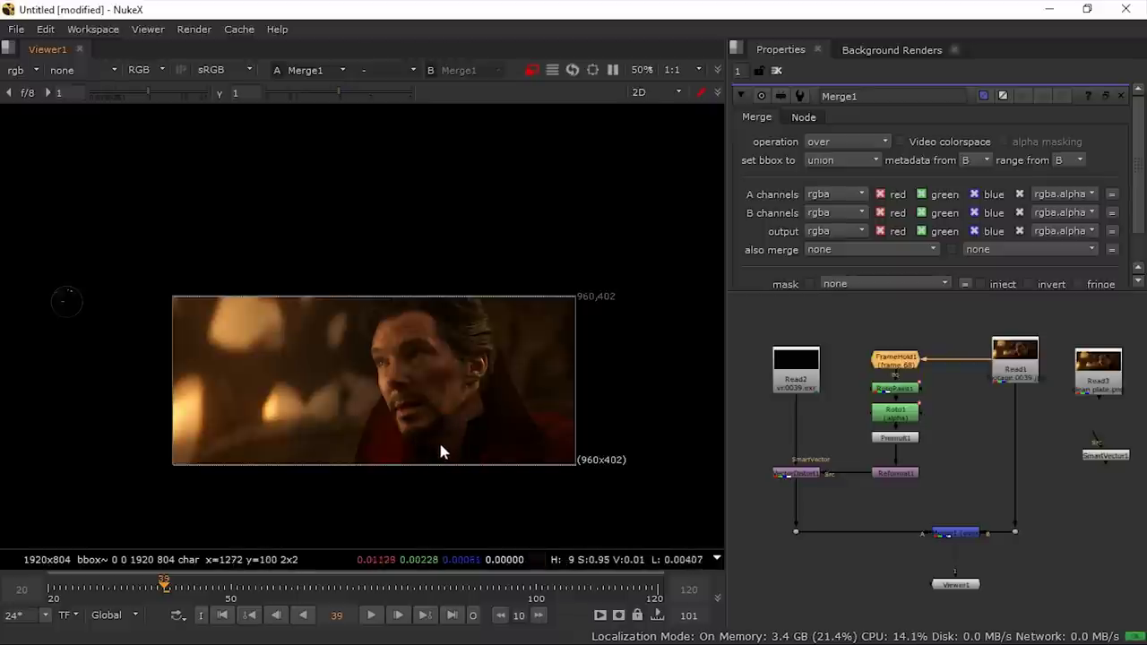
pyautogui.scroll(2, 448, 407)
pyautogui.click(387, 582)
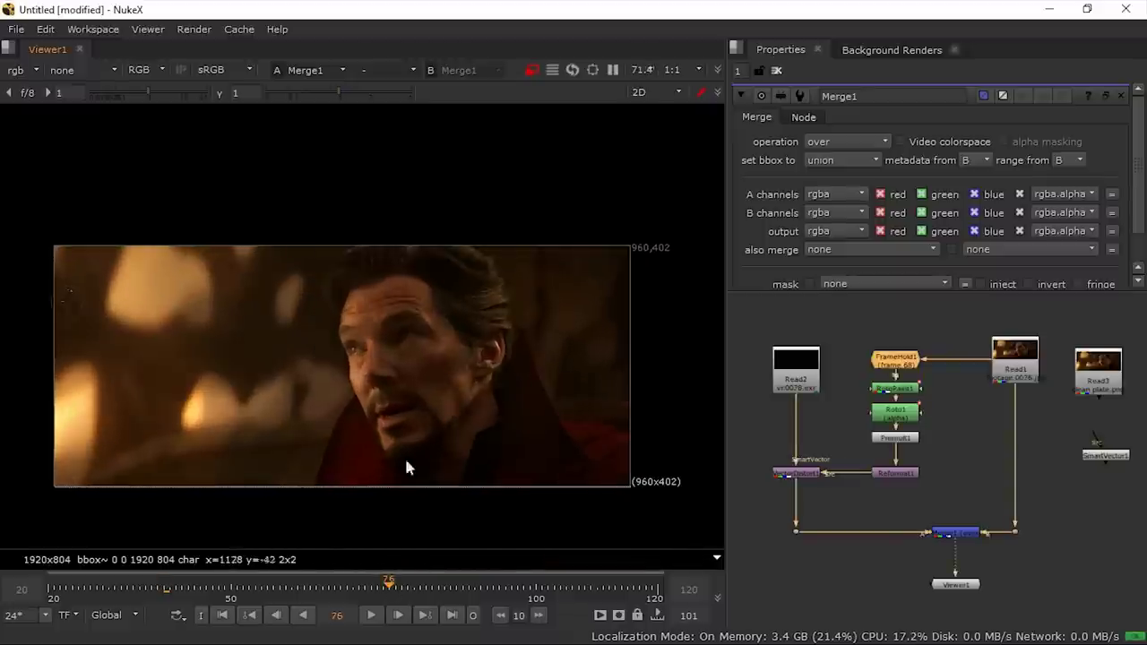
pyautogui.scroll(4, 456, 377)
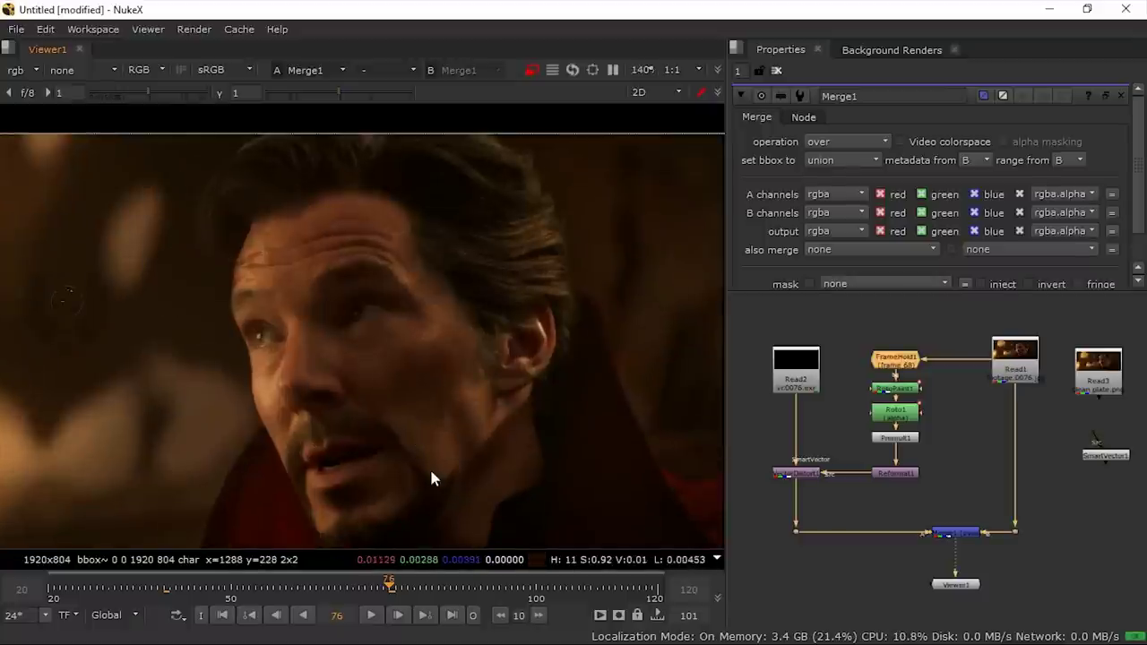
pyautogui.scroll(-5, 430, 462)
pyautogui.scroll(3, 421, 333)
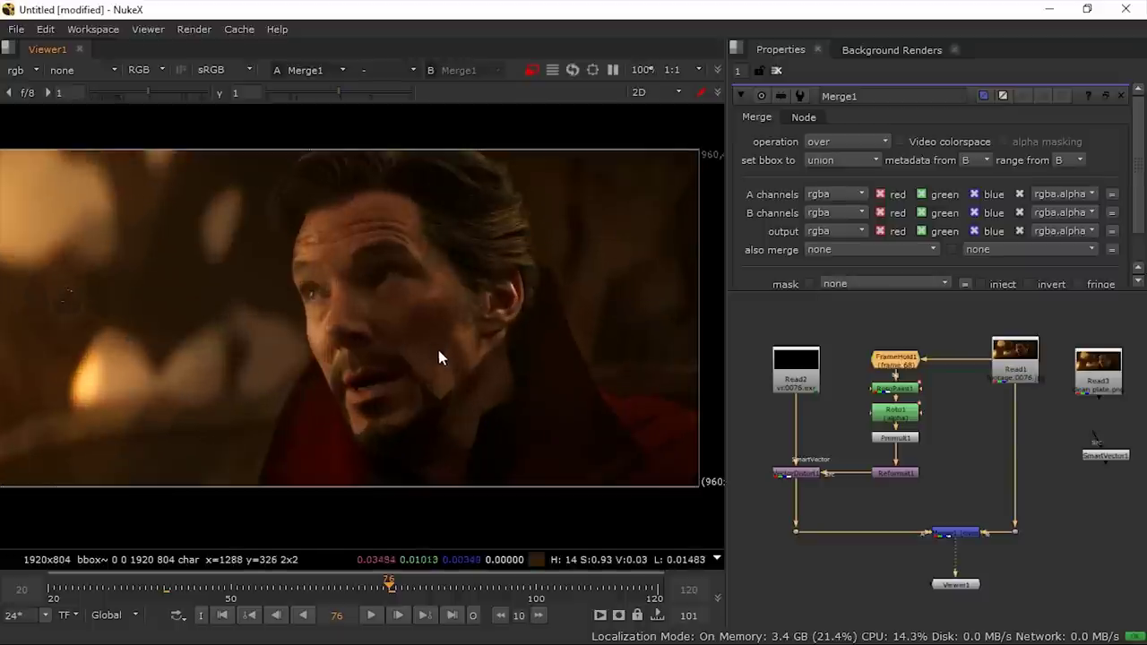
pyautogui.scroll(3, 435, 349)
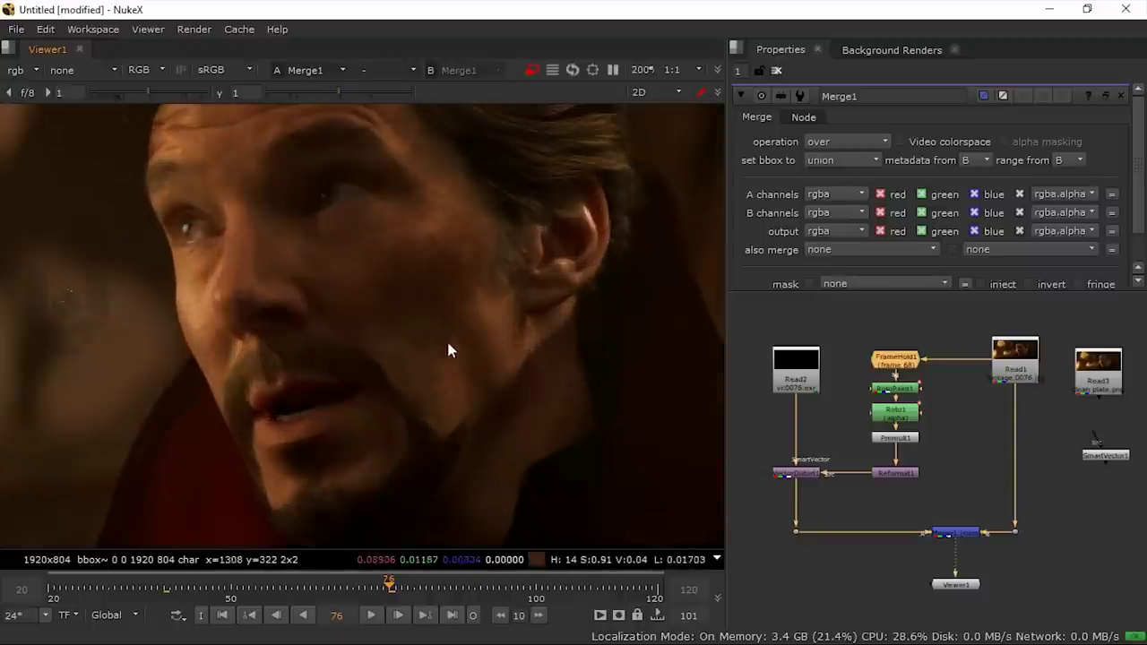
pyautogui.moveTo(446, 338); pyautogui.dragTo(440, 379, button='middle')
# Disable RotoPaint1 and open Roto1's properties to show its shape over the cheek scar at frame 68.
pyautogui.click(905, 390)
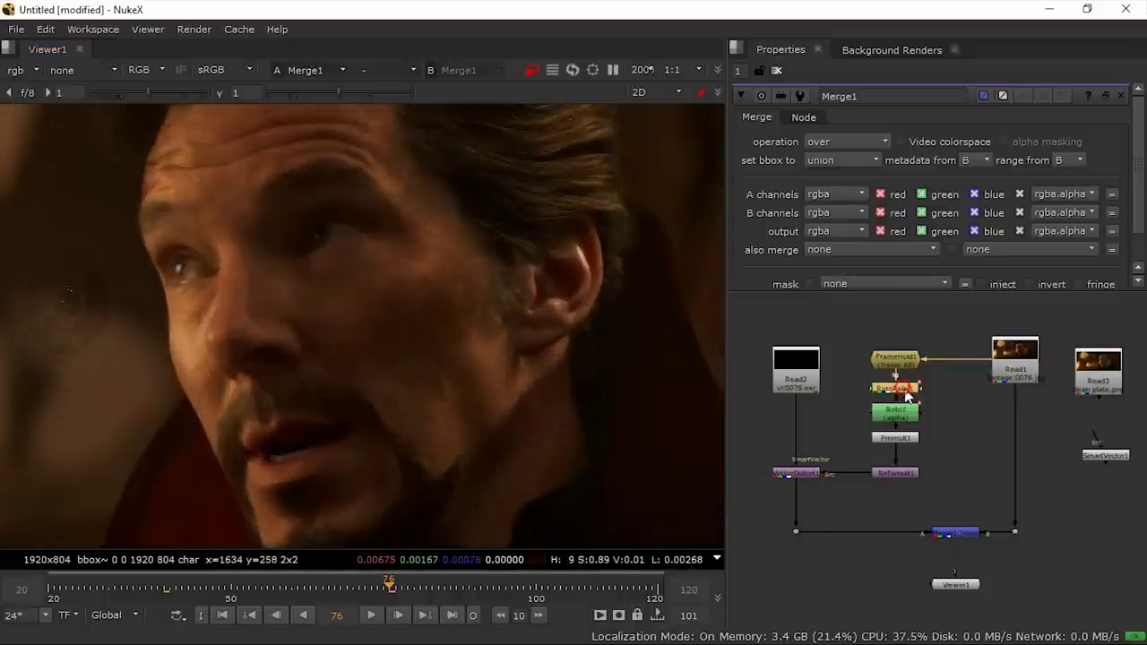
pyautogui.press('d')
pyautogui.click(367, 586)
pyautogui.moveTo(367, 586); pyautogui.dragTo(341, 587)
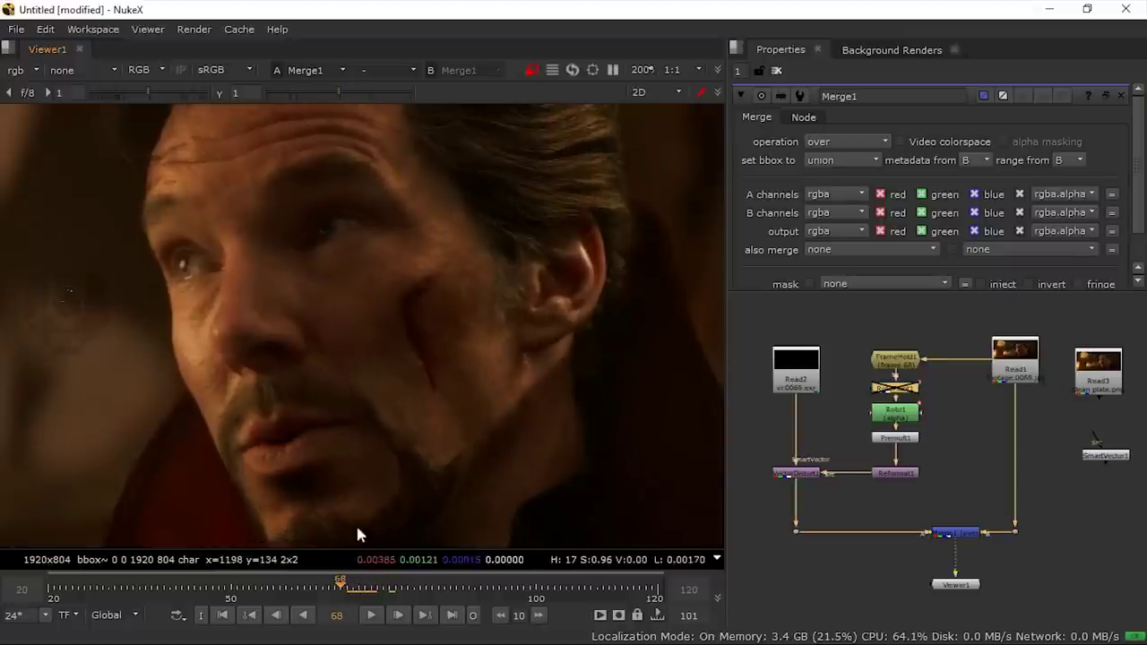
pyautogui.scroll(1, 408, 332)
pyautogui.scroll(2, 430, 321)
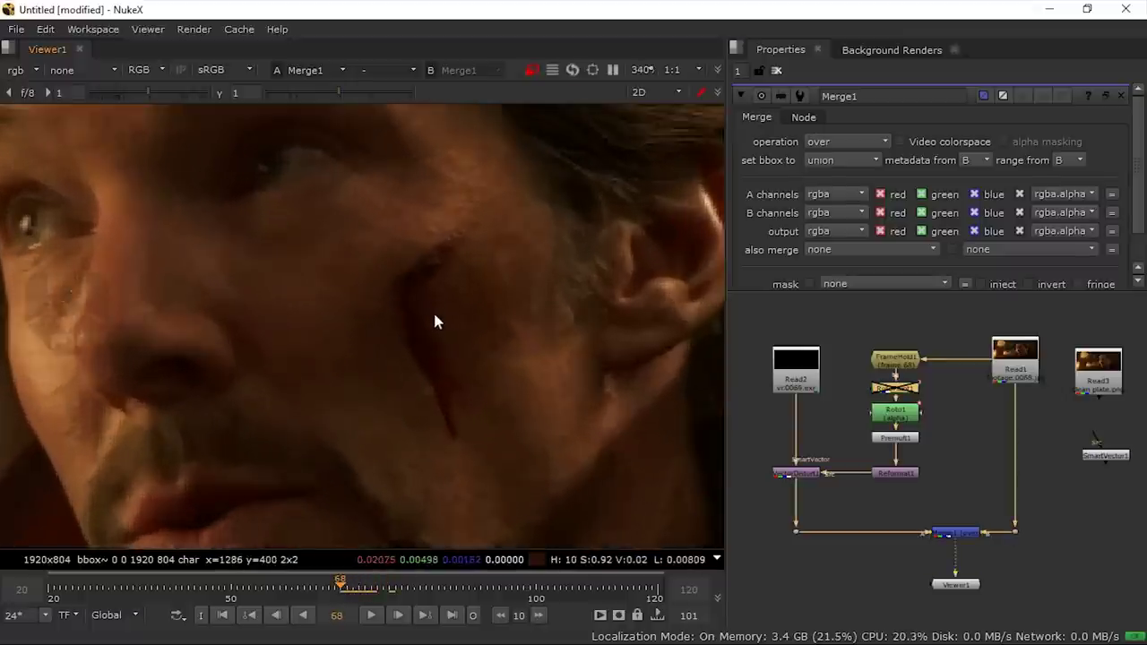
pyautogui.doubleClick(895, 419)
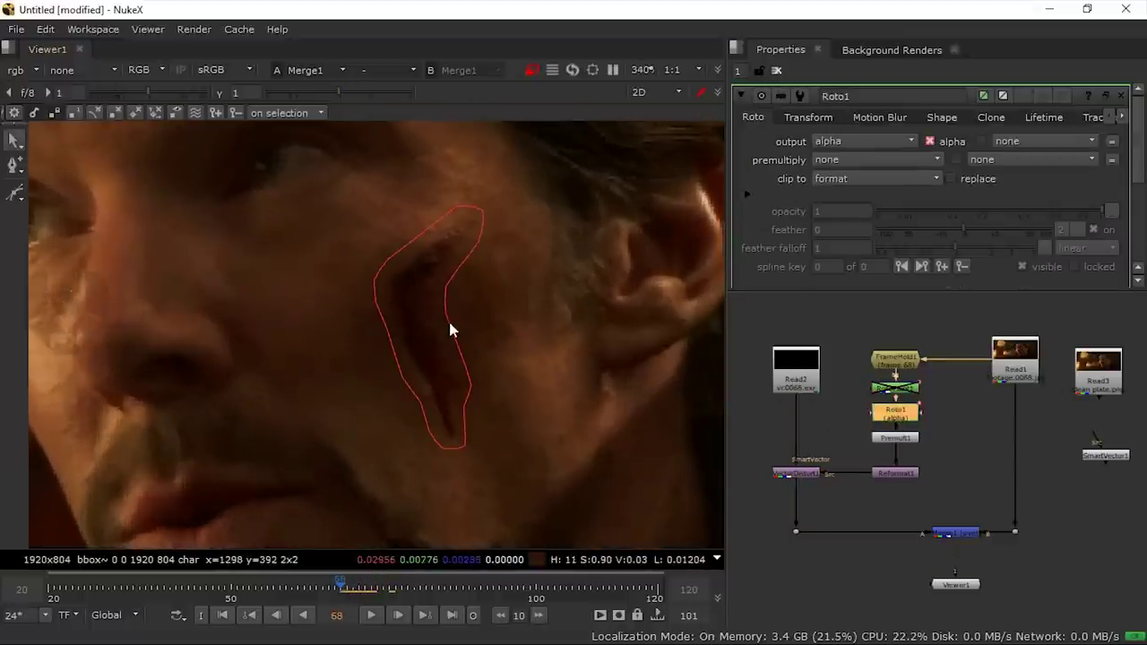
# Select Roto1's shape points around the cheek scar and examine how the outline encloses it.
pyautogui.moveTo(526, 180); pyautogui.dragTo(341, 529)
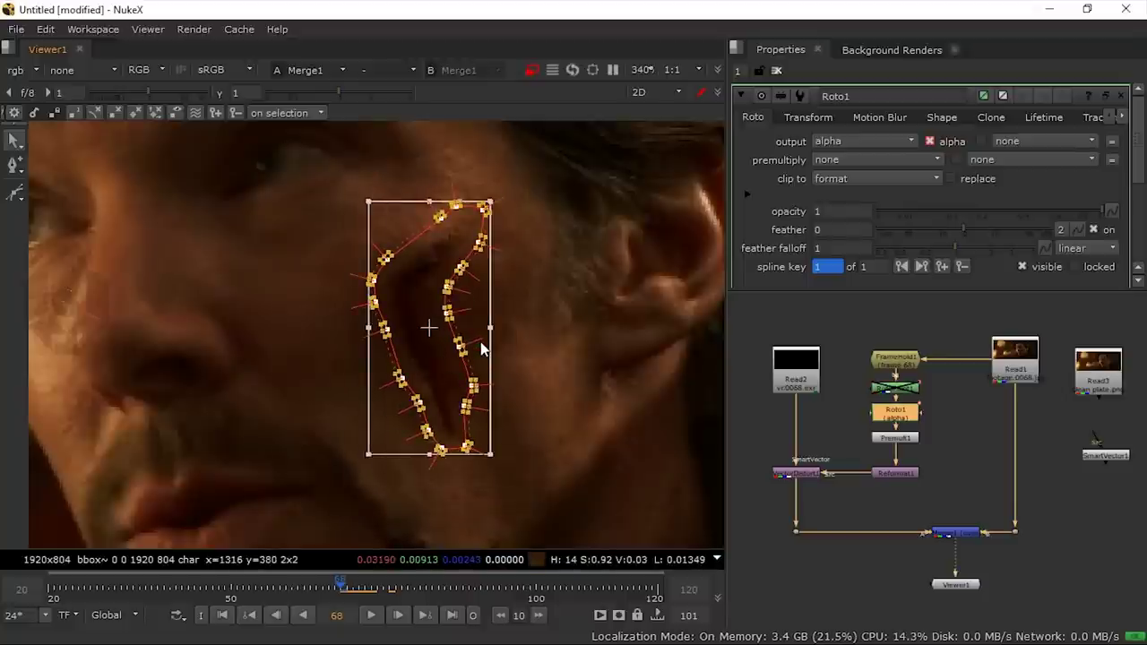
pyautogui.click(520, 345)
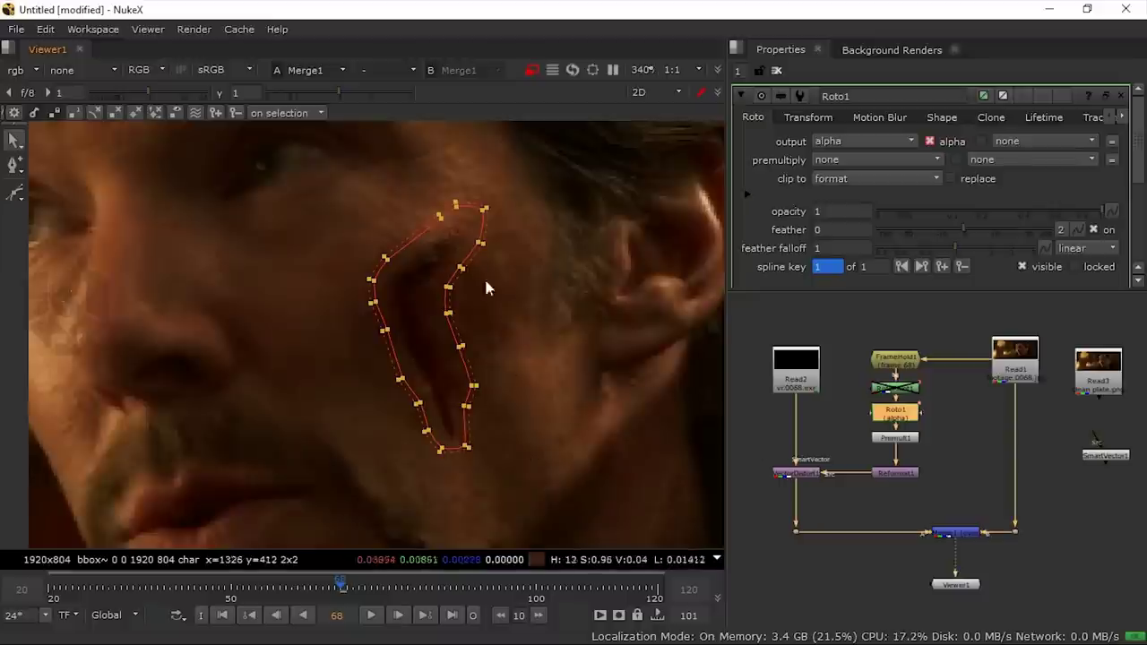
pyautogui.click(448, 287)
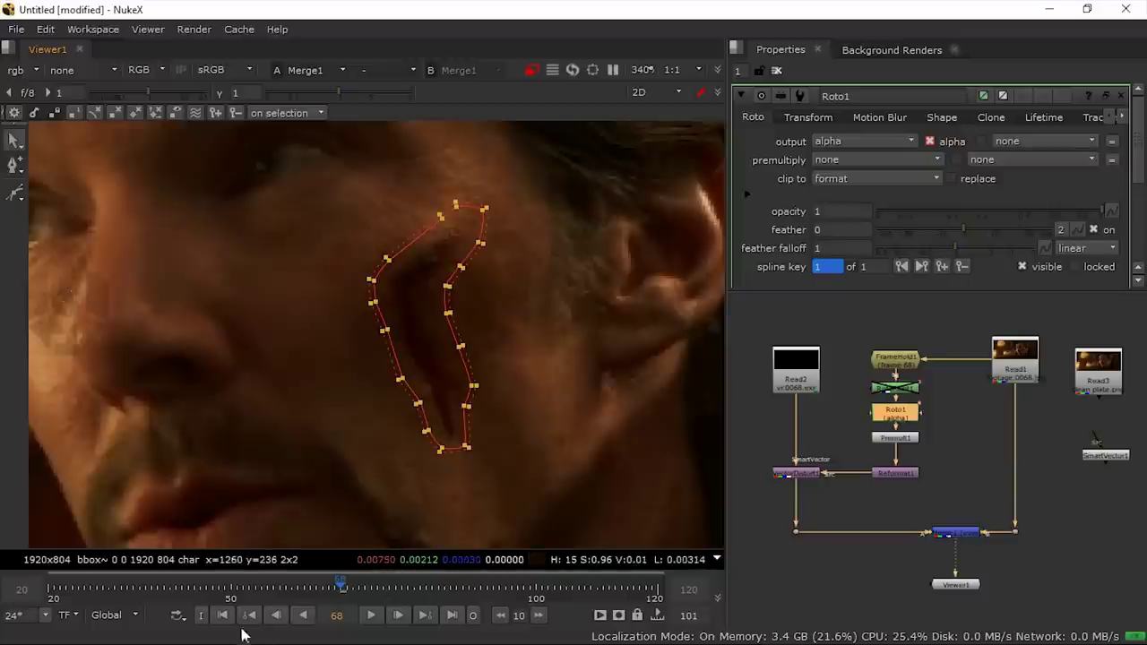
# Close Roto1's properties, re-enable RotoPaint1, and show the patched face in the full frame.
pyautogui.click(776, 70)
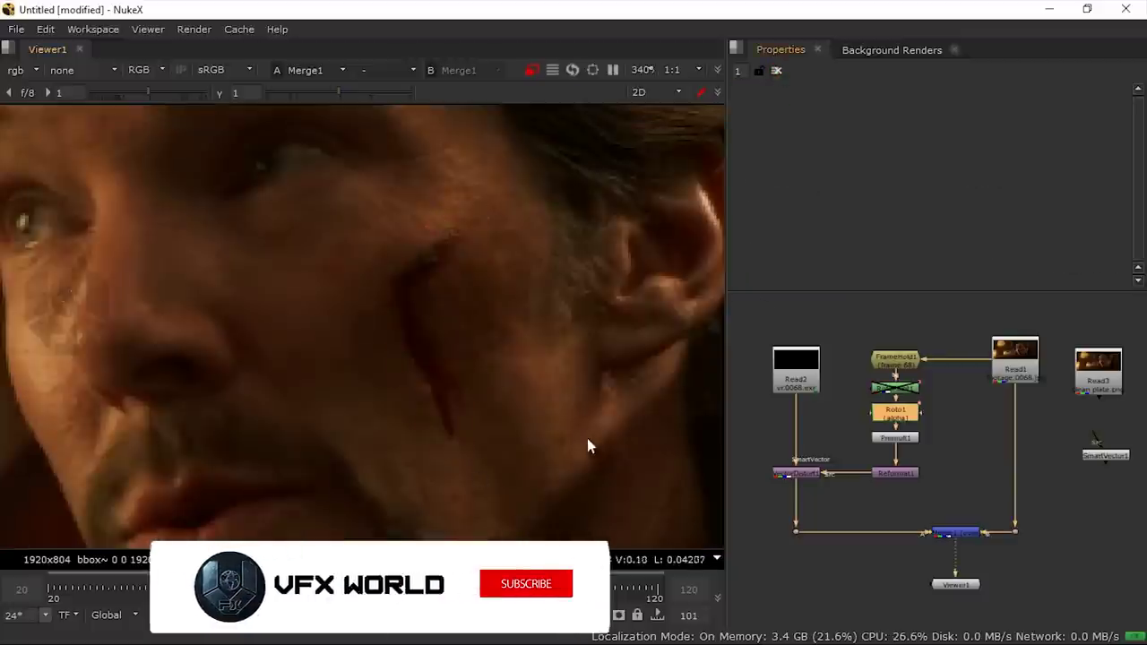
pyautogui.scroll(-2, 587, 446)
pyautogui.press('d')
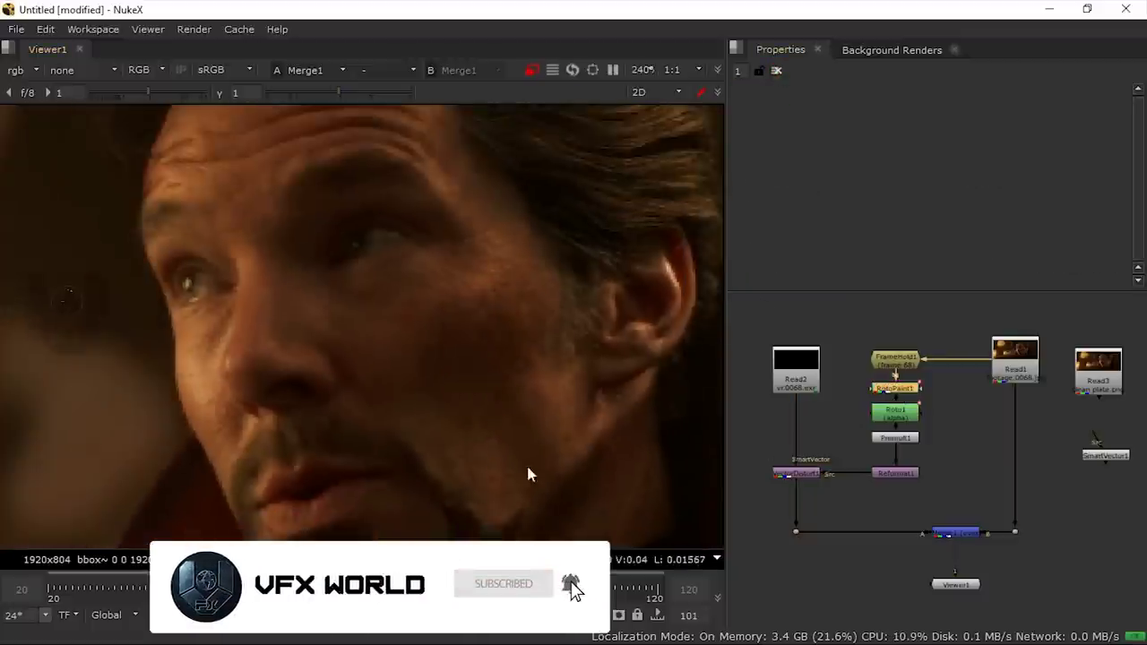
pyautogui.scroll(-2, 526, 462)
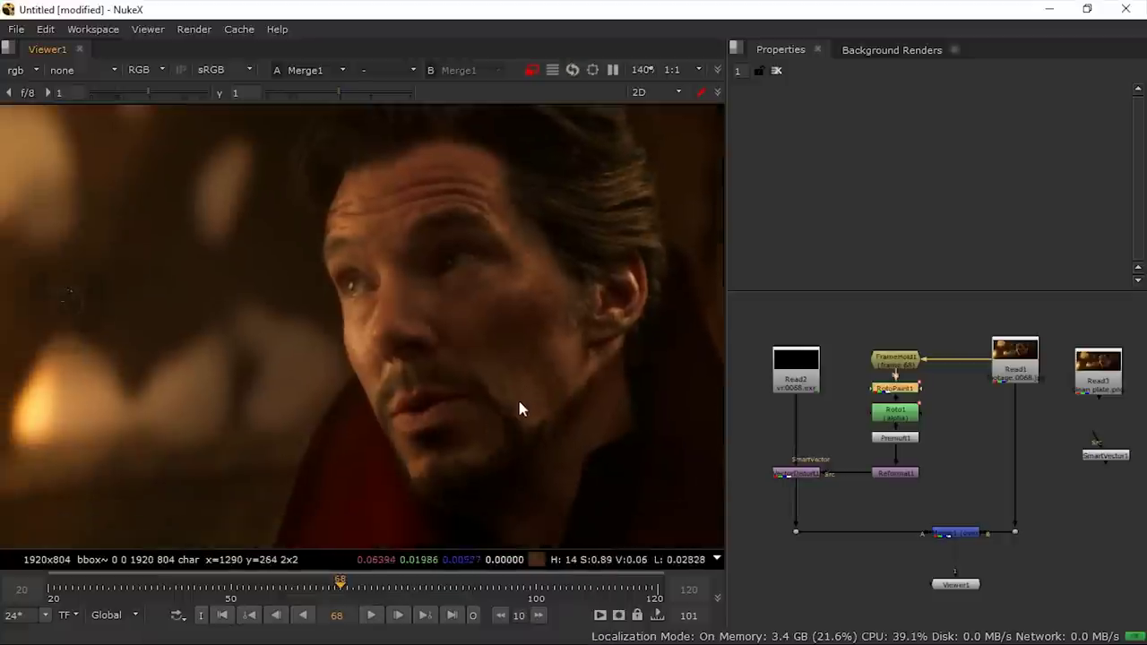
pyautogui.scroll(-2, 520, 408)
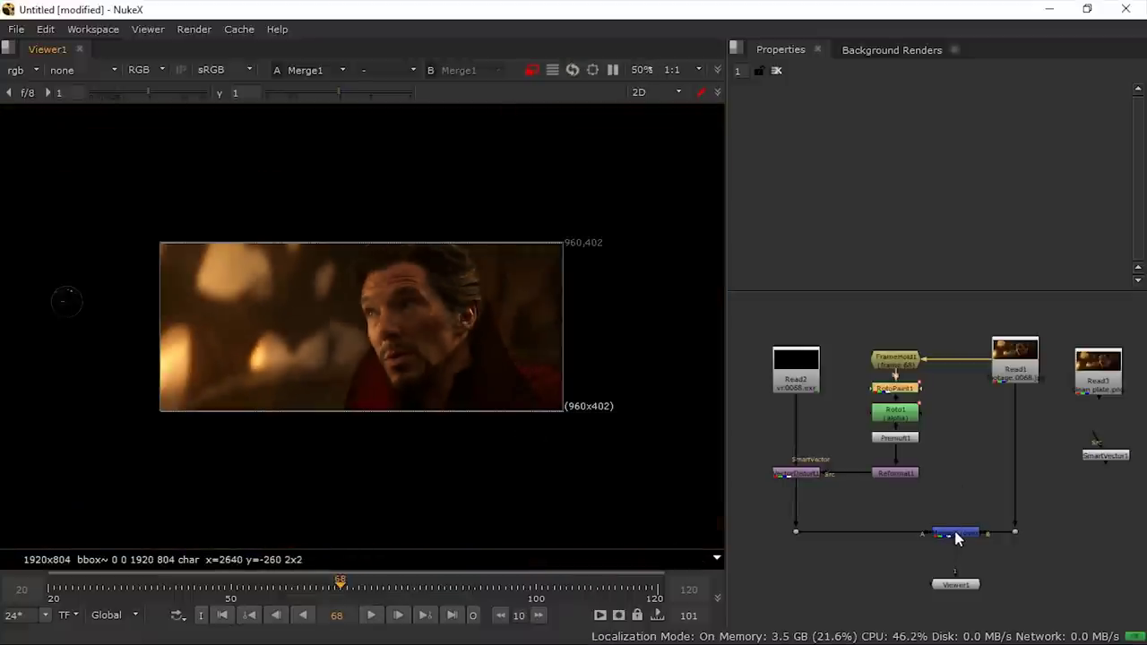
# Add a ColorCorrect node and insert it between the Merge1 node and Viewer1.
pyautogui.press('c')
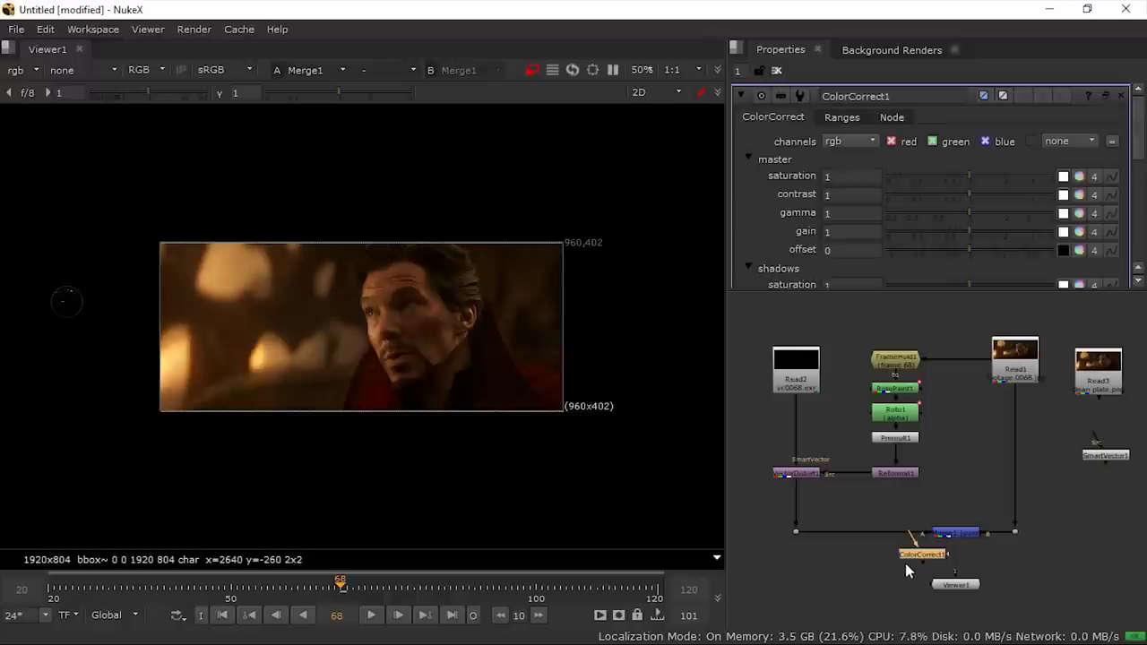
pyautogui.moveTo(922, 556); pyautogui.dragTo(961, 563)
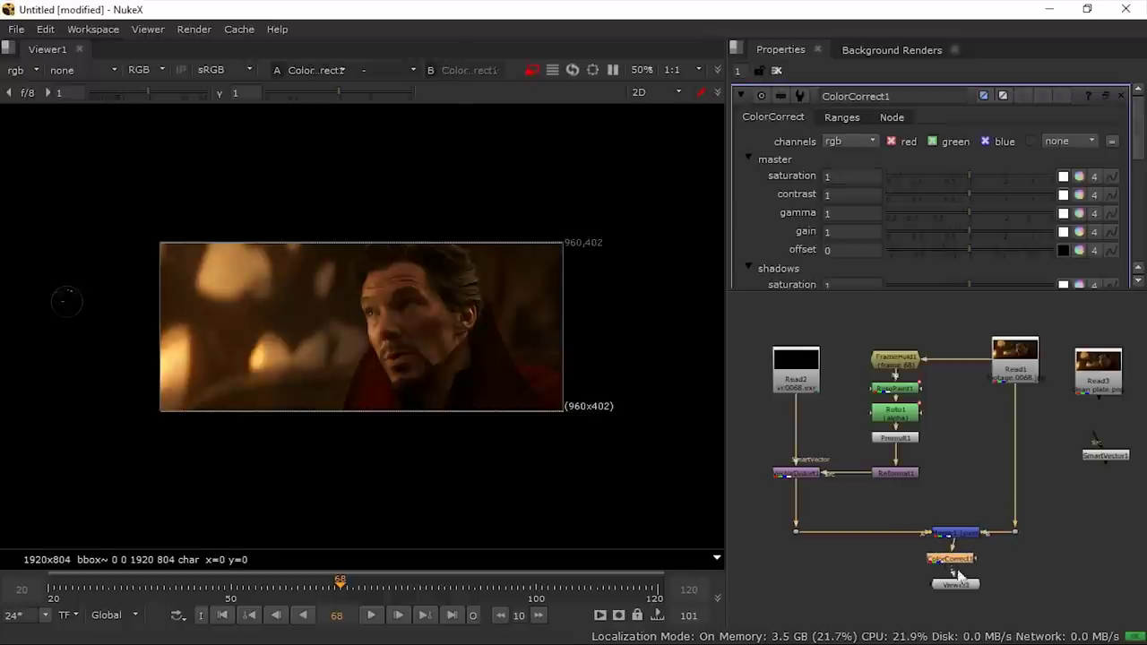
pyautogui.scroll(3, 432, 311)
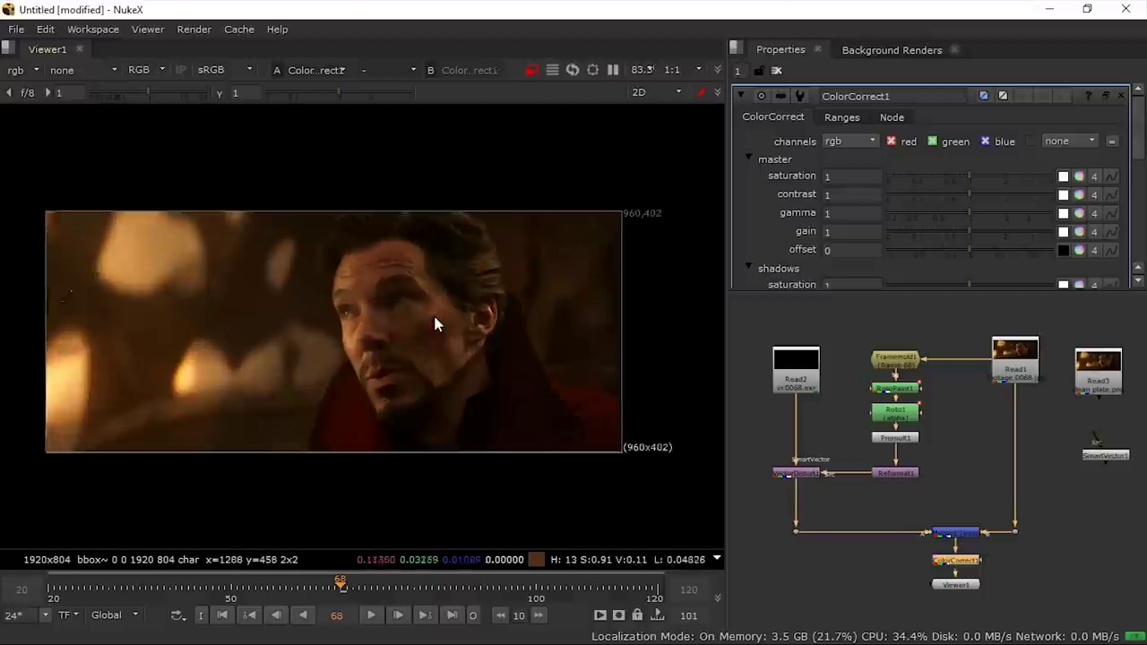
# Set ColorCorrect1's master saturation to 1.05 and master gamma to 1.02.
pyautogui.click(966, 177)
pyautogui.click(973, 176)
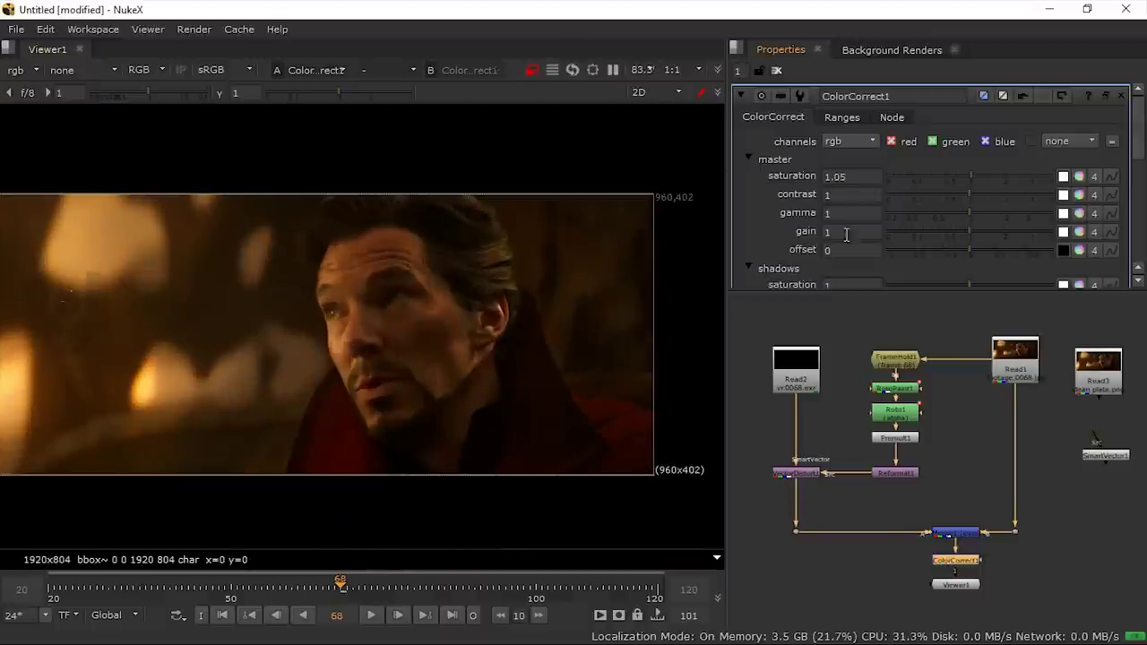
pyautogui.click(969, 213)
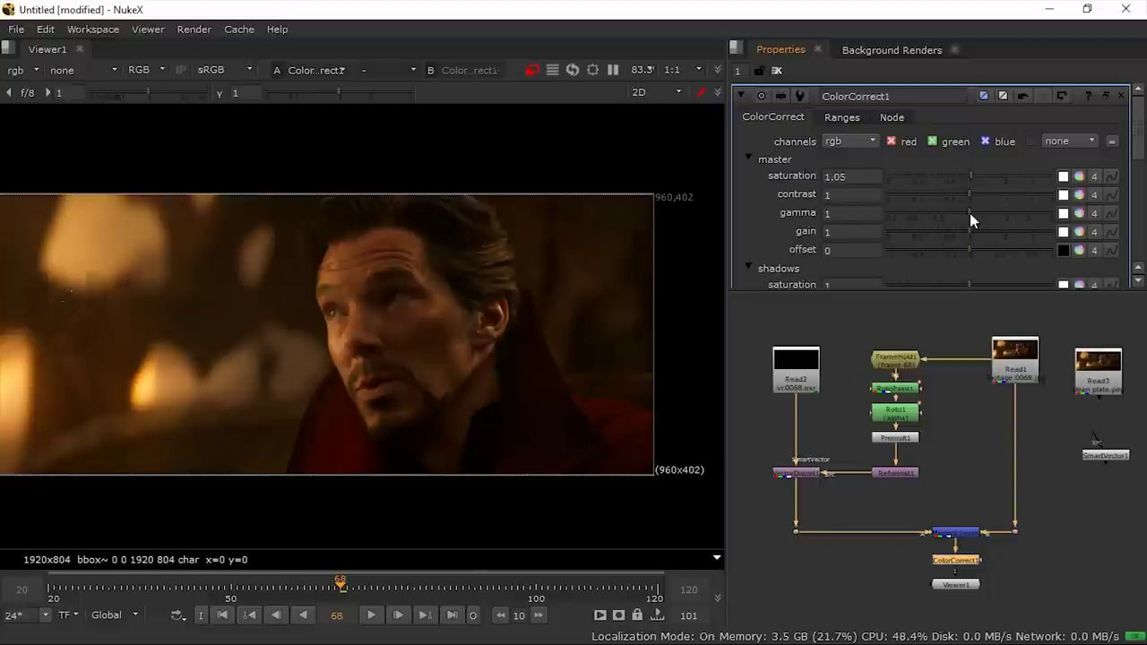
# Set ColorCorrect1's shadows gain to 0.9 and its master offset to 0.001.
pyautogui.scroll(-2, 969, 213)
pyautogui.click(969, 210)
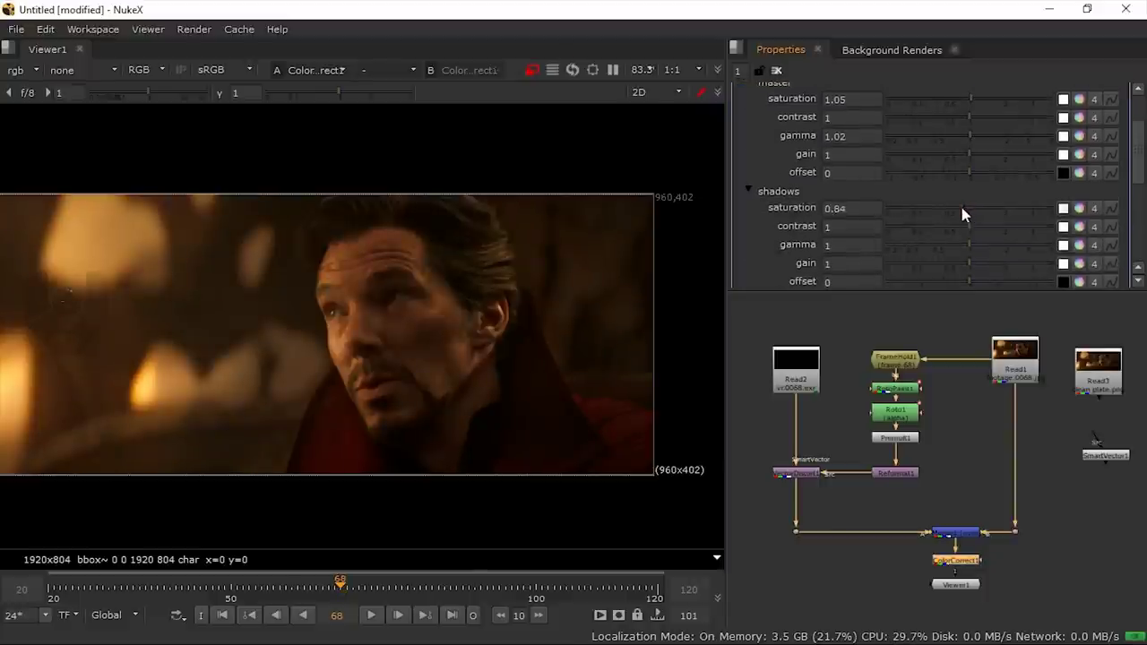
pyautogui.scroll(-1, 966, 235)
pyautogui.click(968, 247)
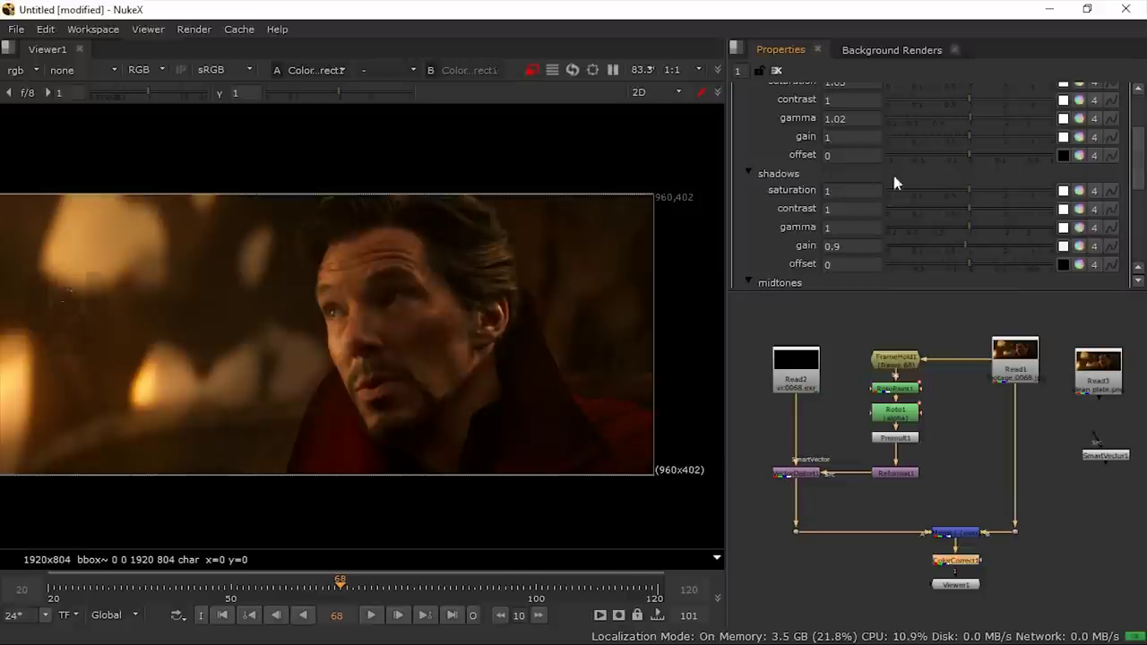
pyautogui.scroll(-1, 951, 143)
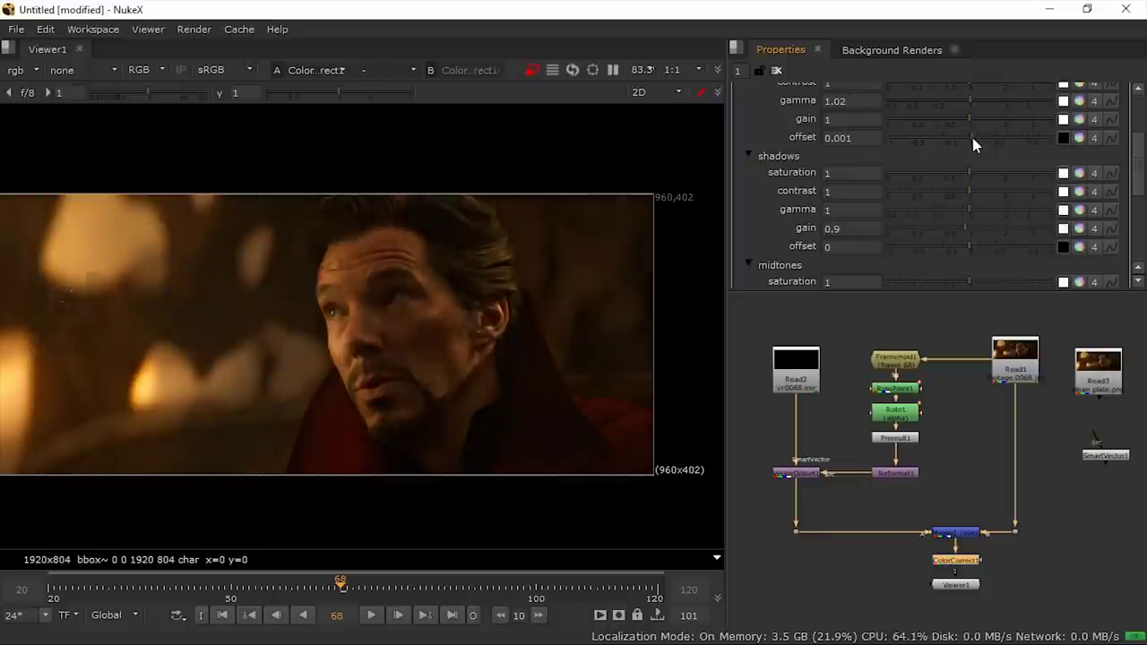
pyautogui.click(972, 139)
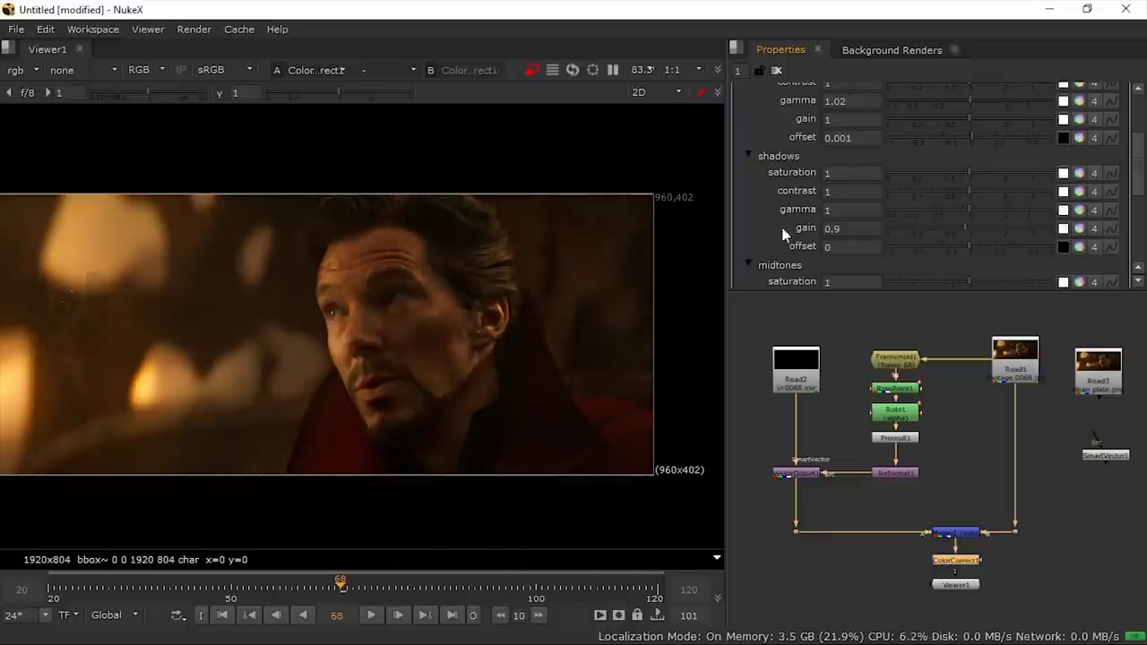
# Play back the color-corrected shot in the full frame and stop at frame 85.
pyautogui.scroll(-4, 417, 396)
pyautogui.scroll(2, 418, 395)
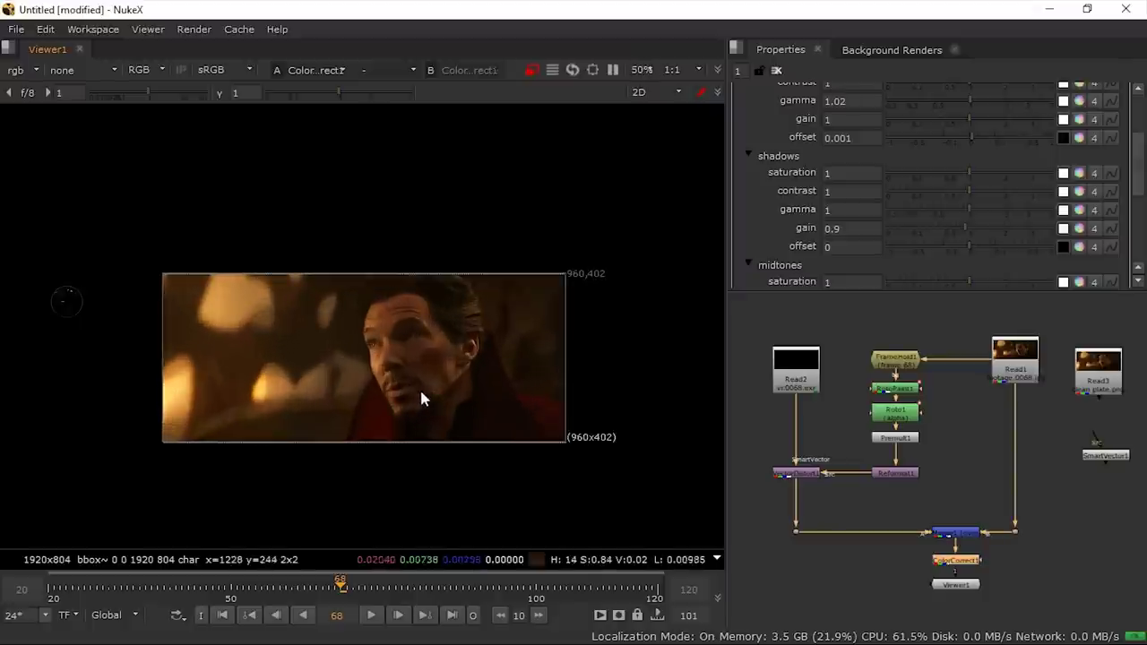
pyautogui.click(371, 615)
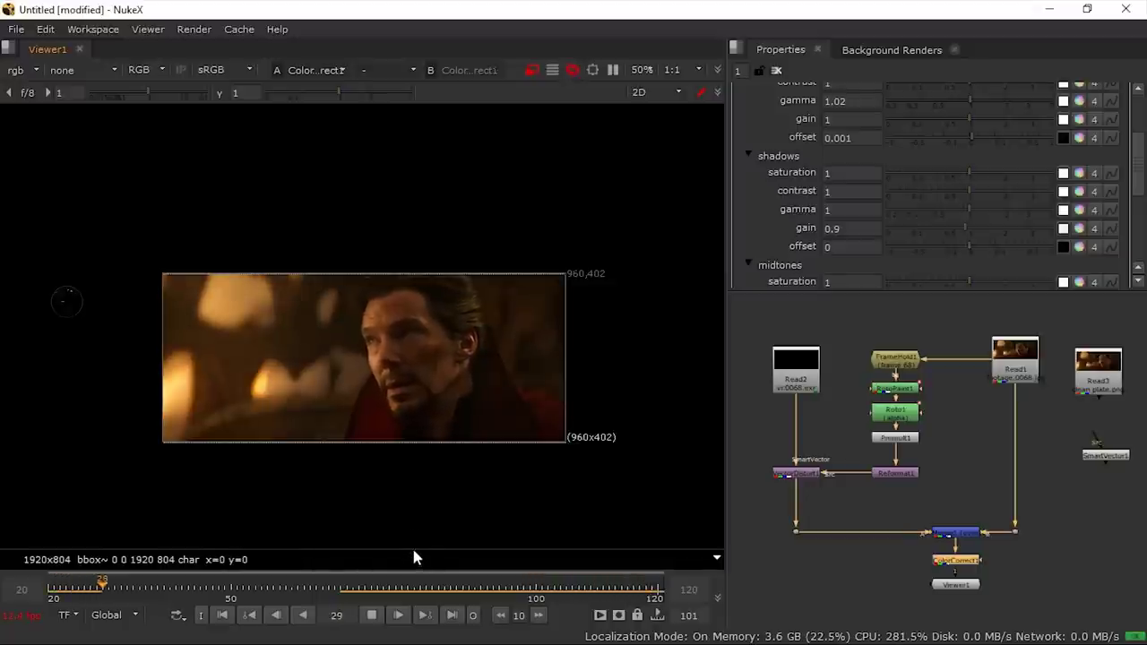
pyautogui.click(370, 616)
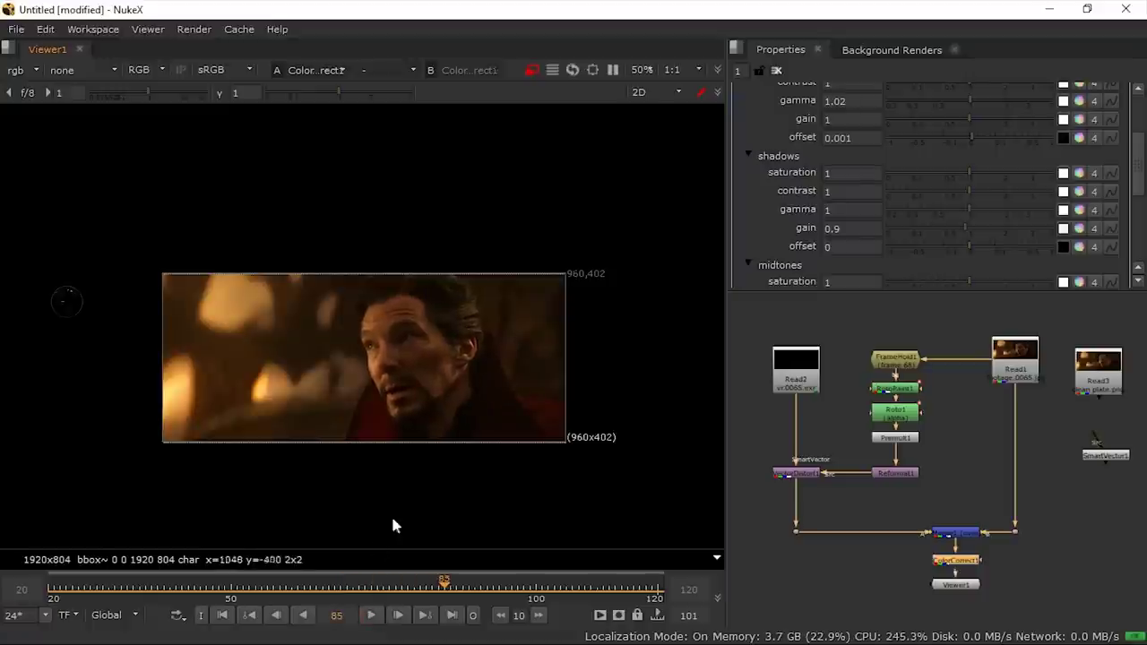
# Select Read3 and examine the patched, color-corrected face at frame 85, up close and in the full frame.
pyautogui.click(1088, 379)
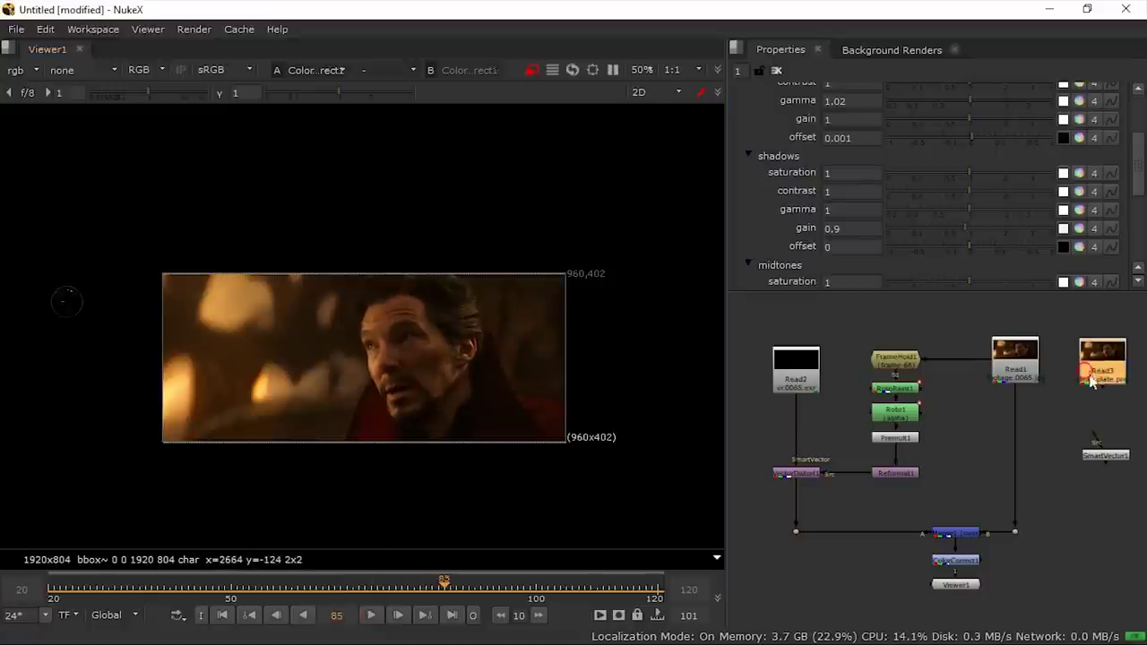
pyautogui.scroll(3, 429, 360)
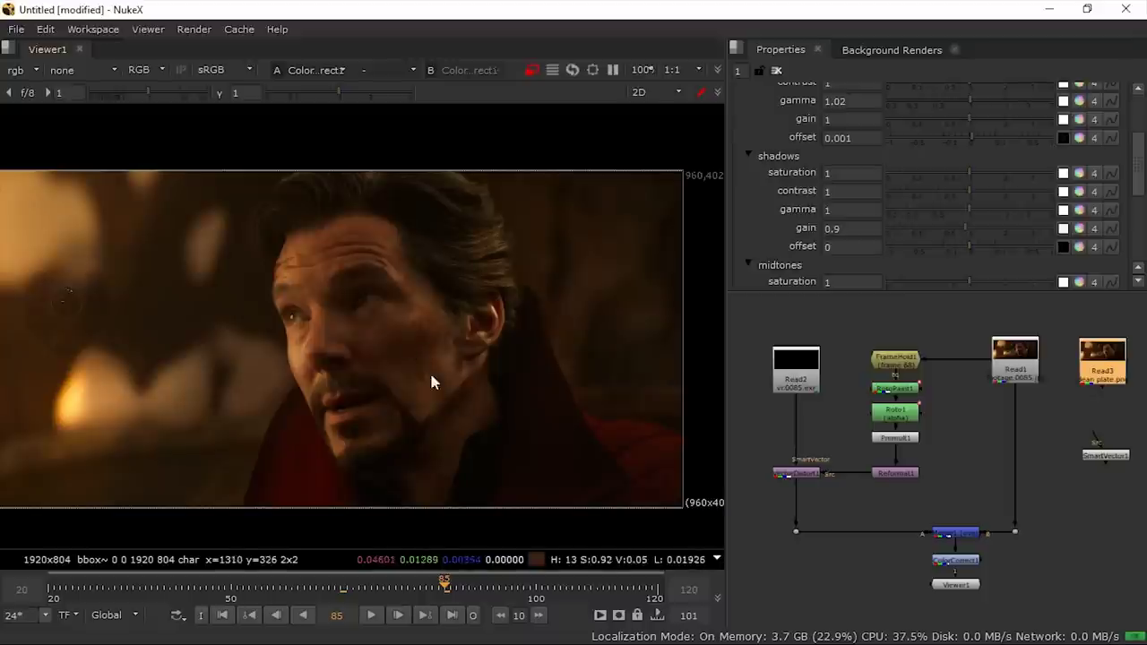
pyautogui.scroll(-2, 427, 361)
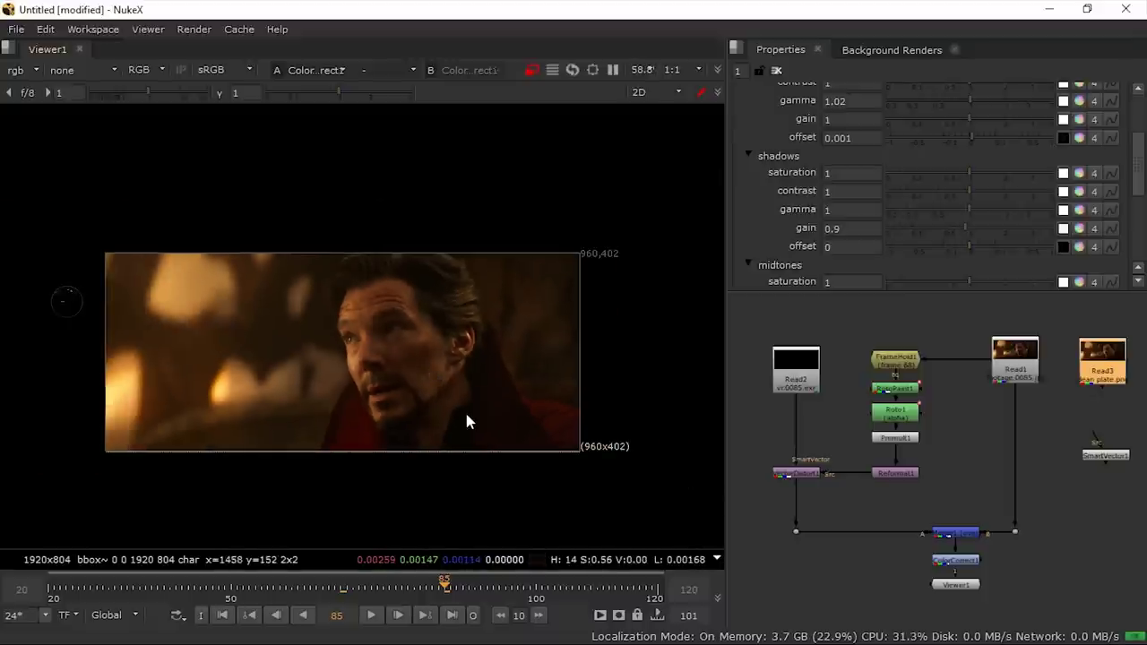